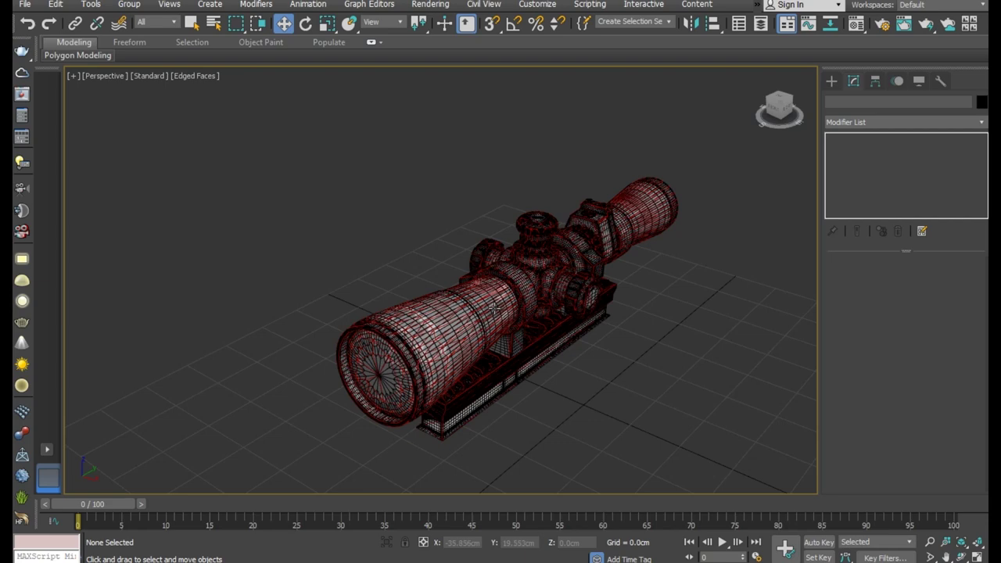
- Select the TurboSmoothed rifle scope model in the Perspective viewport
{"action": "left_click", "coordinate": [494, 309]}
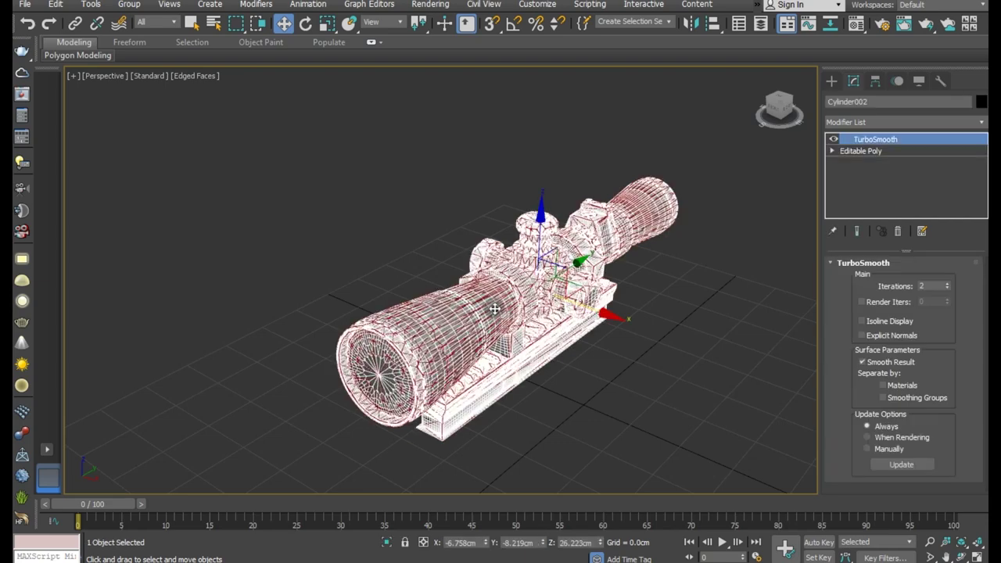
- Export the smoothed scope over 8xH.FBX in the Scope folder, accepting the FBX settings
{"action": "left_click", "coordinate": [25, 4]}
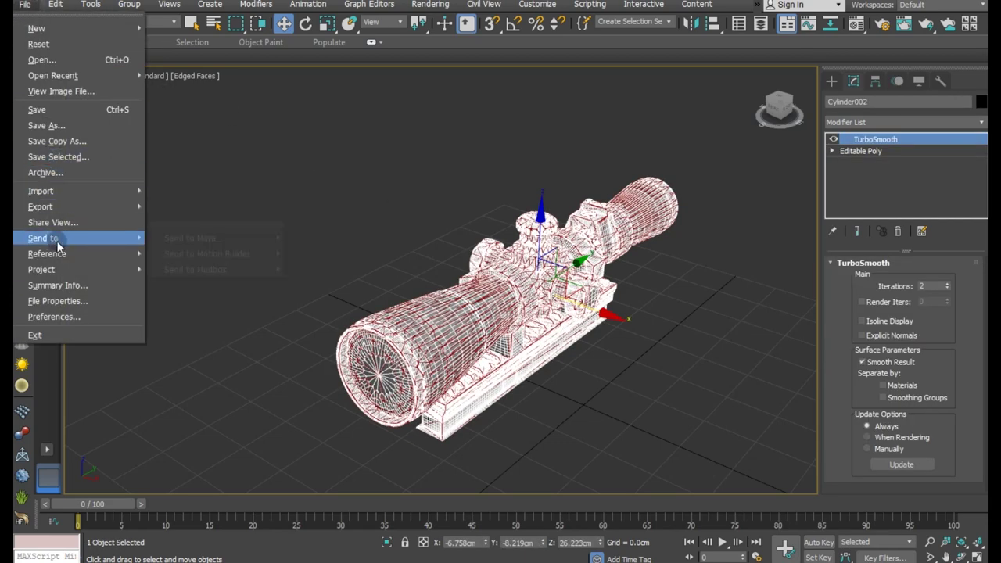
{"action": "mouse_move", "coordinate": [40, 207]}
{"action": "left_click", "coordinate": [200, 205]}
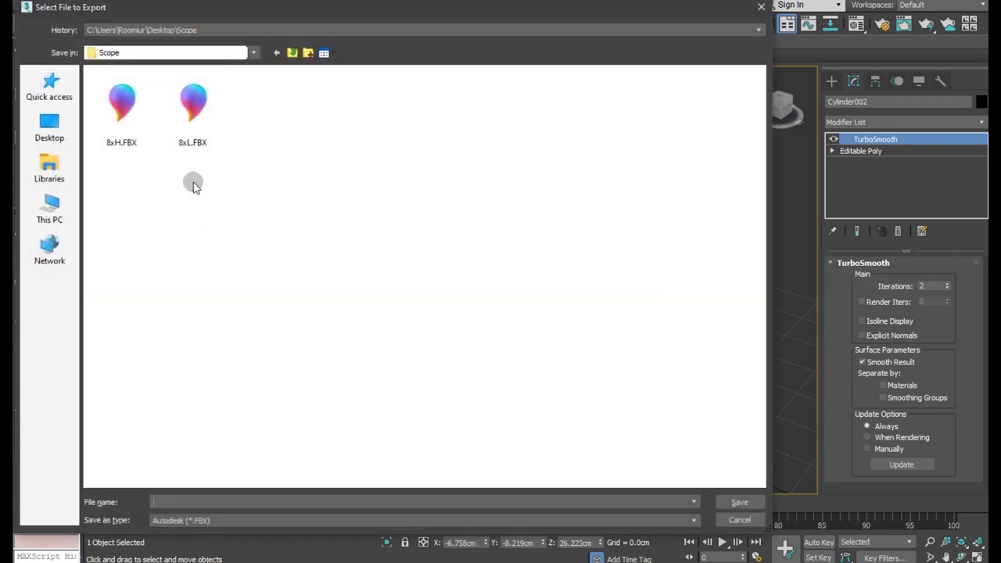
{"action": "double_click", "coordinate": [134, 116]}
{"action": "left_click", "coordinate": [557, 336]}
{"action": "left_click", "coordinate": [606, 459]}
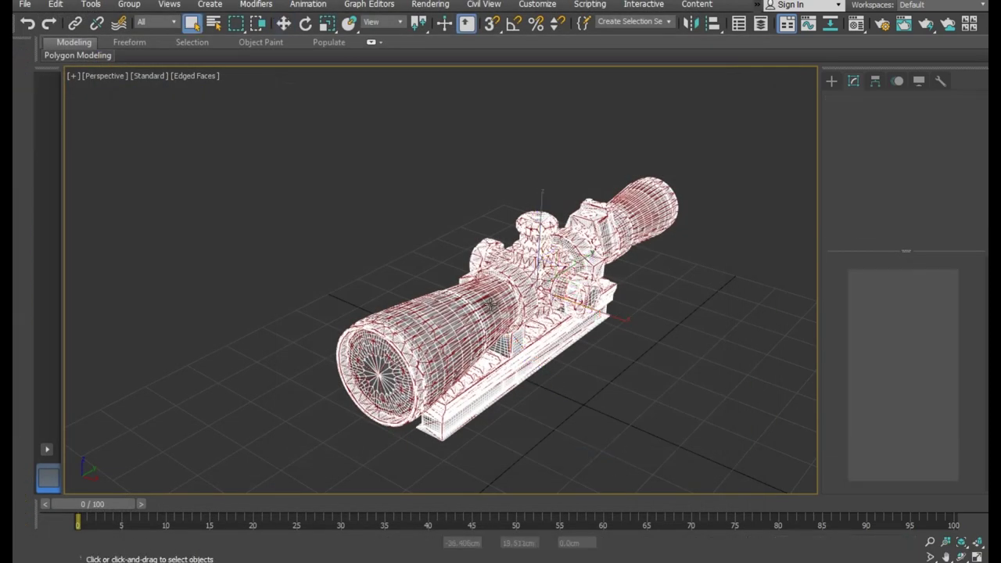
- Export the low-poly scope over 8xL.FBX in the Scope folder, accepting the FBX settings
{"action": "left_click", "coordinate": [284, 23]}
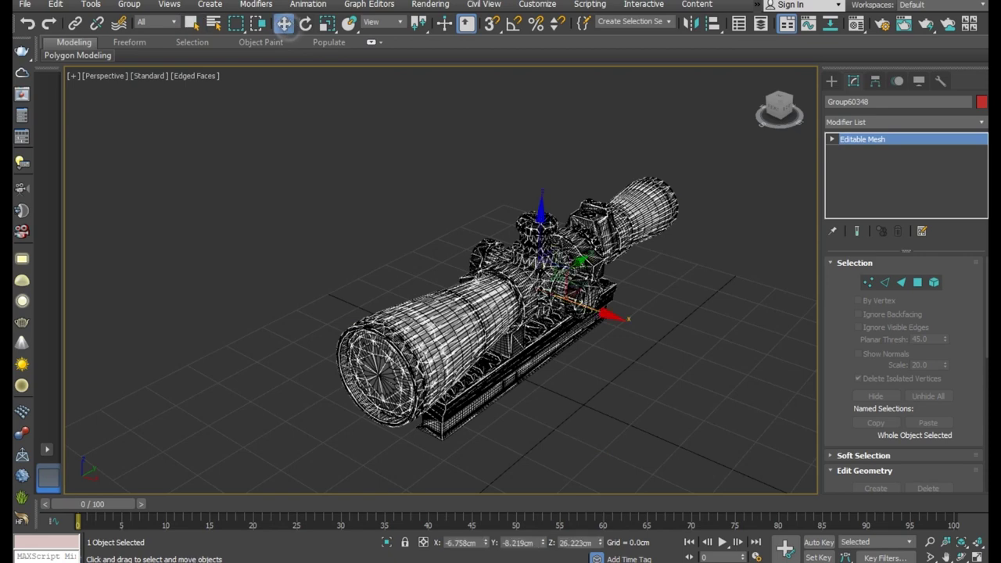
{"action": "left_click", "coordinate": [24, 6]}
{"action": "mouse_move", "coordinate": [41, 206]}
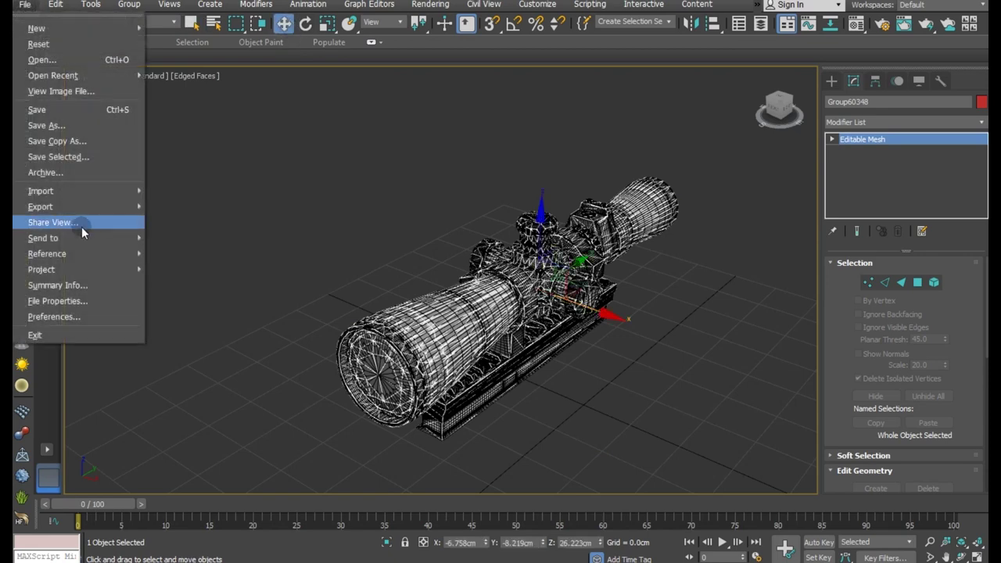
{"action": "left_click", "coordinate": [188, 221]}
{"action": "double_click", "coordinate": [182, 127]}
{"action": "left_click", "coordinate": [556, 334]}
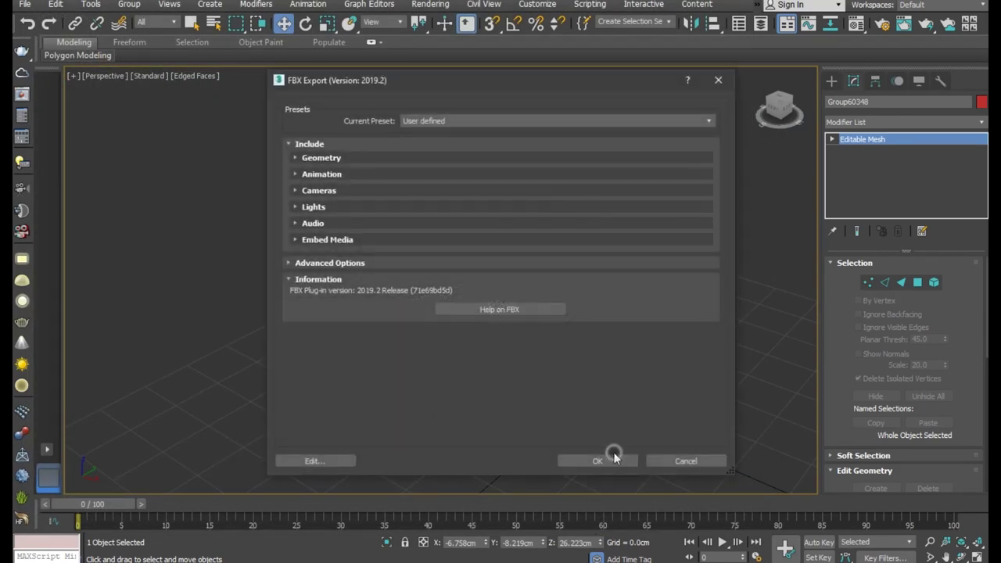
{"action": "left_click", "coordinate": [614, 458]}
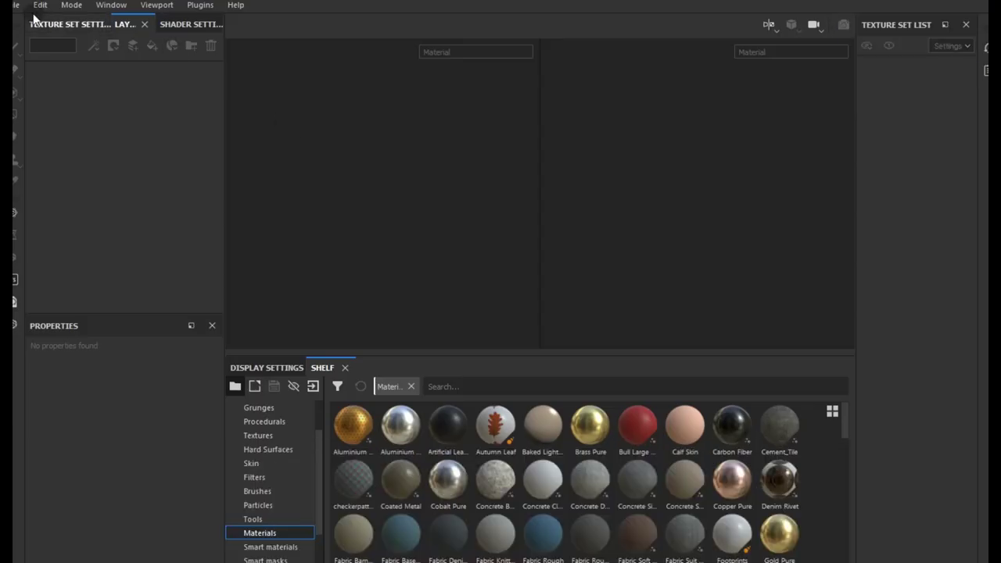
- Start a new project using 8xL.FBX from the Scope folder as its mesh
{"action": "left_click", "coordinate": [24, 9]}
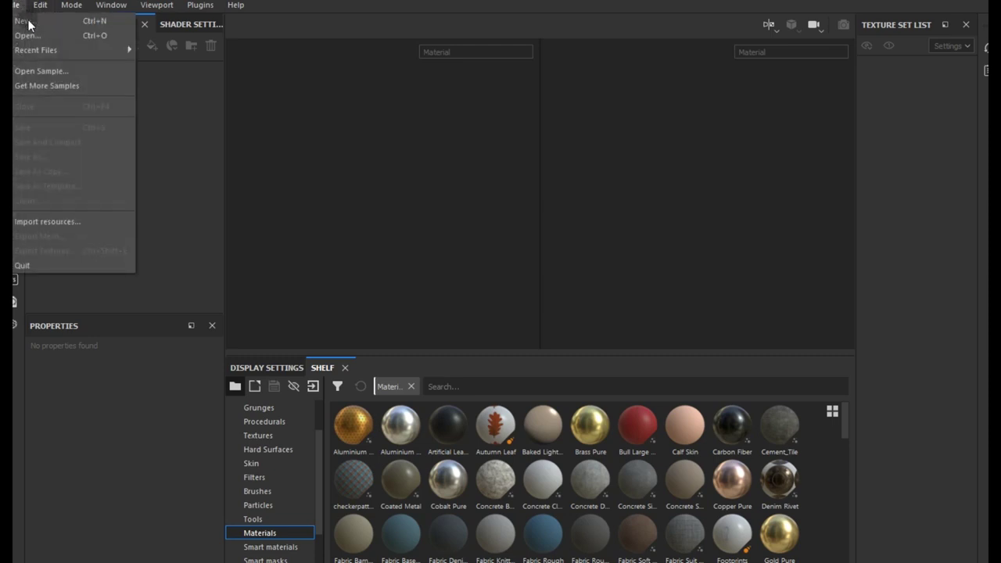
{"action": "left_click", "coordinate": [16, 19]}
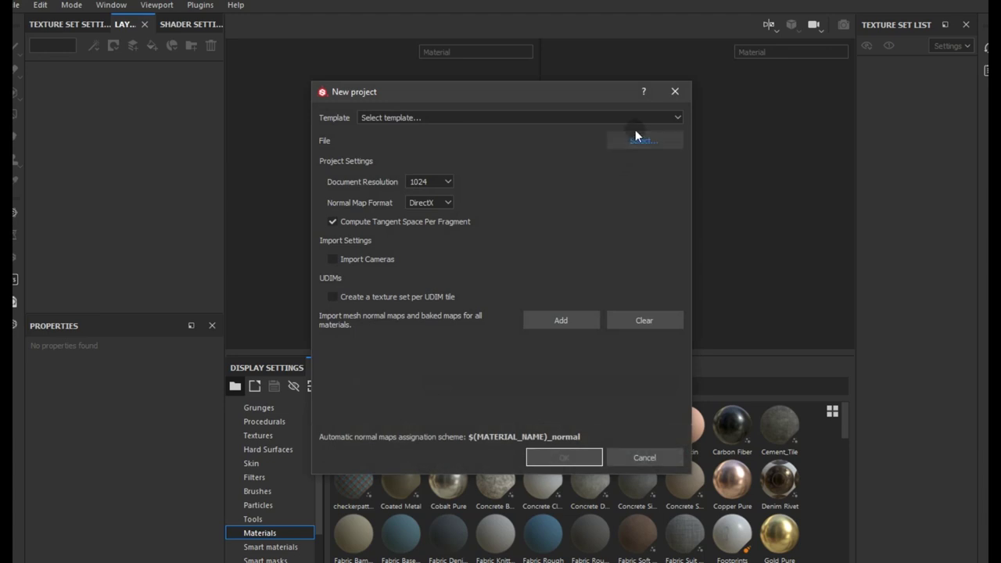
{"action": "left_click", "coordinate": [634, 139]}
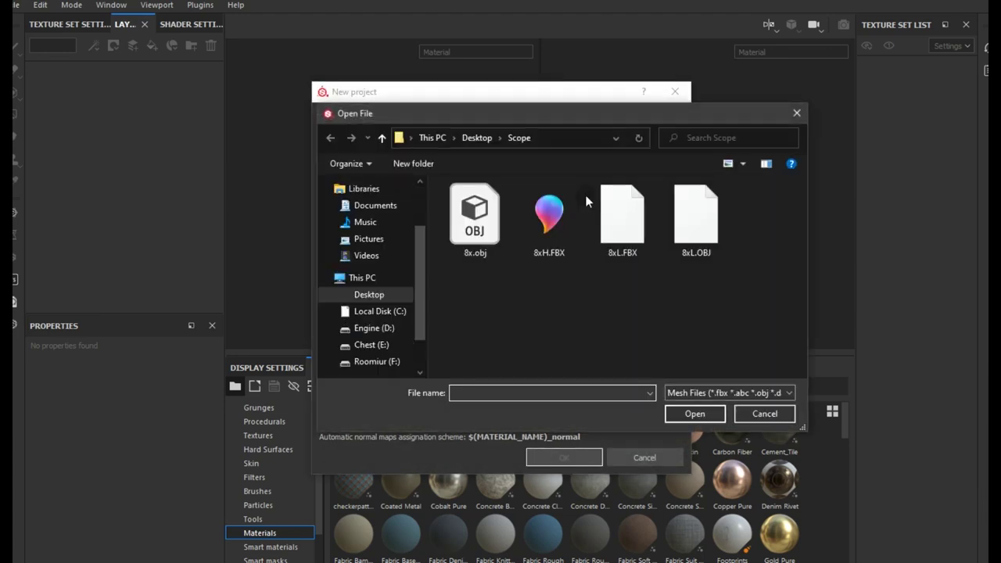
{"action": "left_click", "coordinate": [622, 221]}
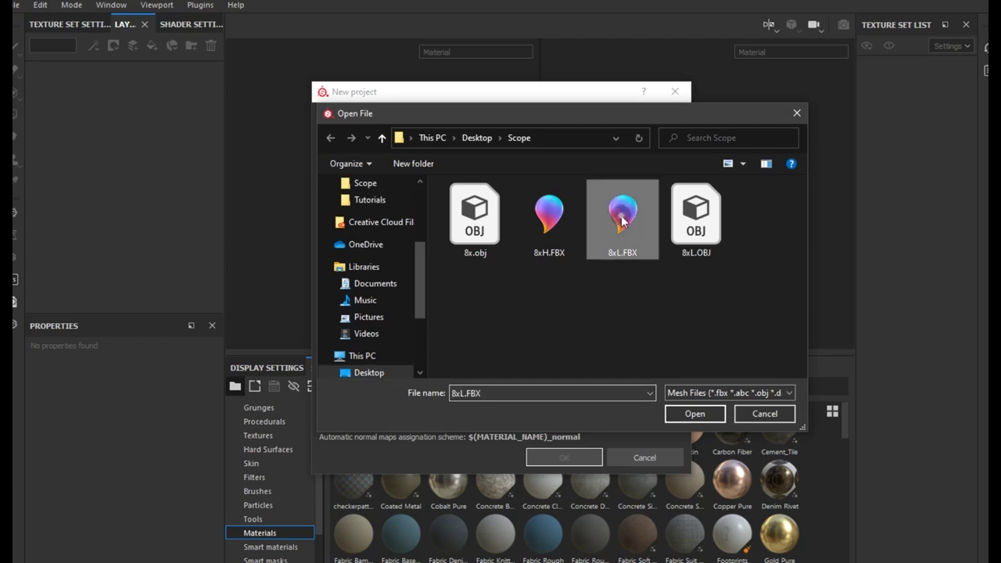
{"action": "double_click", "coordinate": [622, 221]}
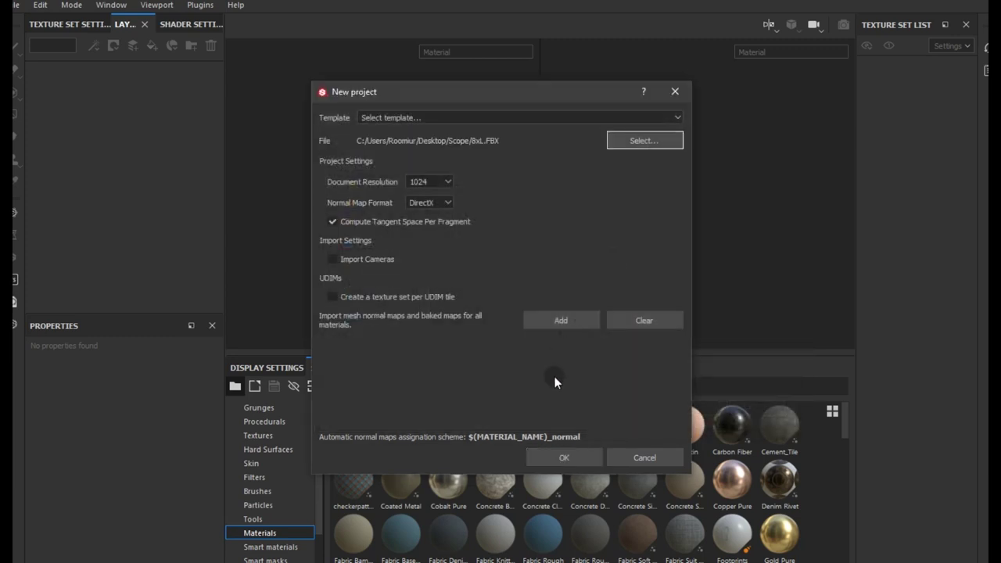
{"action": "left_click", "coordinate": [551, 455]}
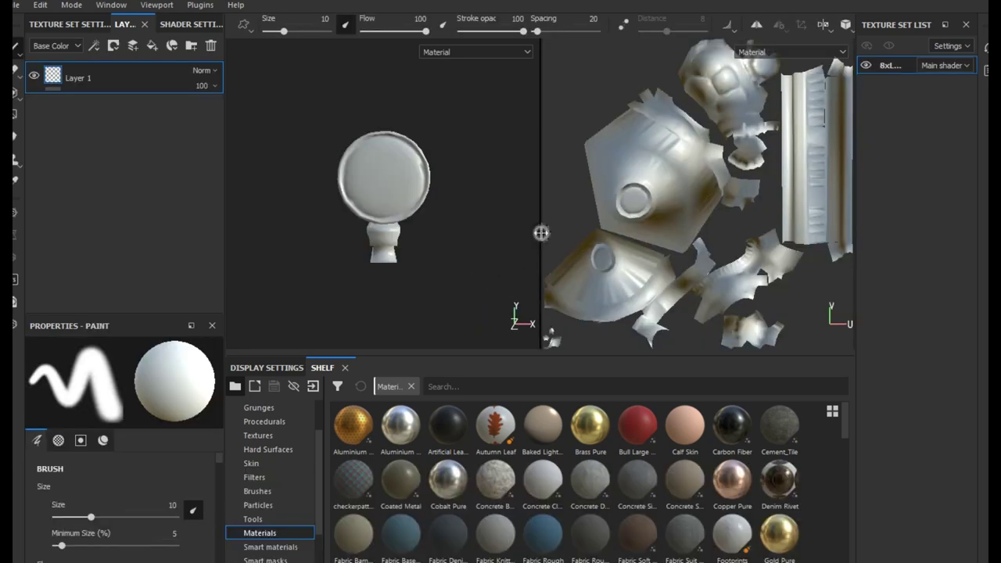
- Widen the 3D view, orbit close to the scope's side, and show Texture Set Settings
{"action": "left_click_drag", "start_coordinate": [545, 234], "coordinate": [797, 219]}
{"action": "mouse_move", "coordinate": [597, 212]}
{"action": "left_mouse_down", "text": "alt"}
{"action": "mouse_move", "coordinate": [548, 217]}
{"action": "mouse_move", "coordinate": [497, 248]}
{"action": "mouse_move", "coordinate": [492, 223]}
{"action": "left_mouse_up", "text": "alt"}
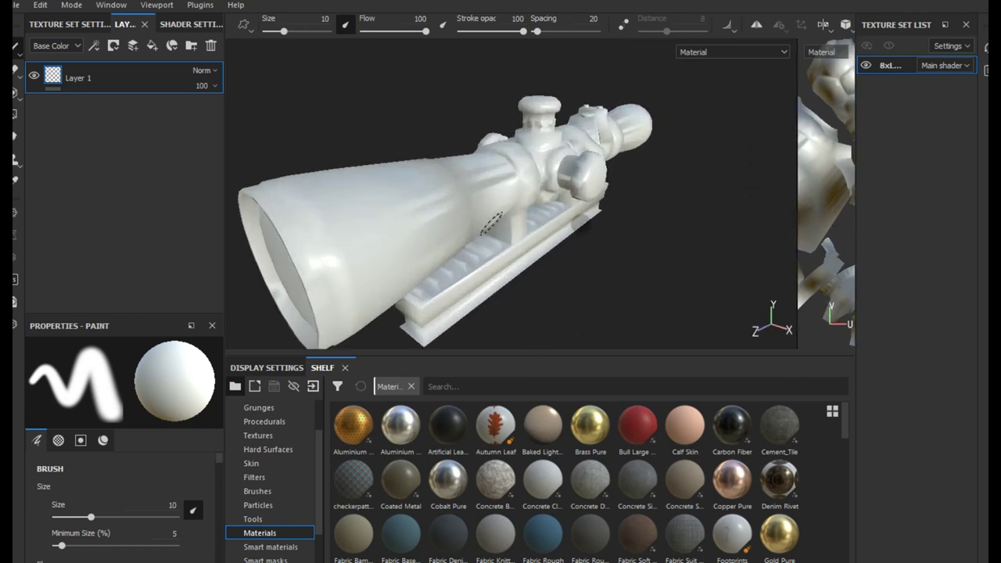
{"action": "mouse_move", "coordinate": [579, 226]}
{"action": "left_mouse_down", "text": "alt"}
{"action": "mouse_move", "coordinate": [495, 223]}
{"action": "mouse_move", "coordinate": [546, 213]}
{"action": "mouse_move", "coordinate": [549, 222]}
{"action": "mouse_move", "coordinate": [511, 224]}
{"action": "mouse_move", "coordinate": [459, 197]}
{"action": "left_mouse_up", "text": "alt"}
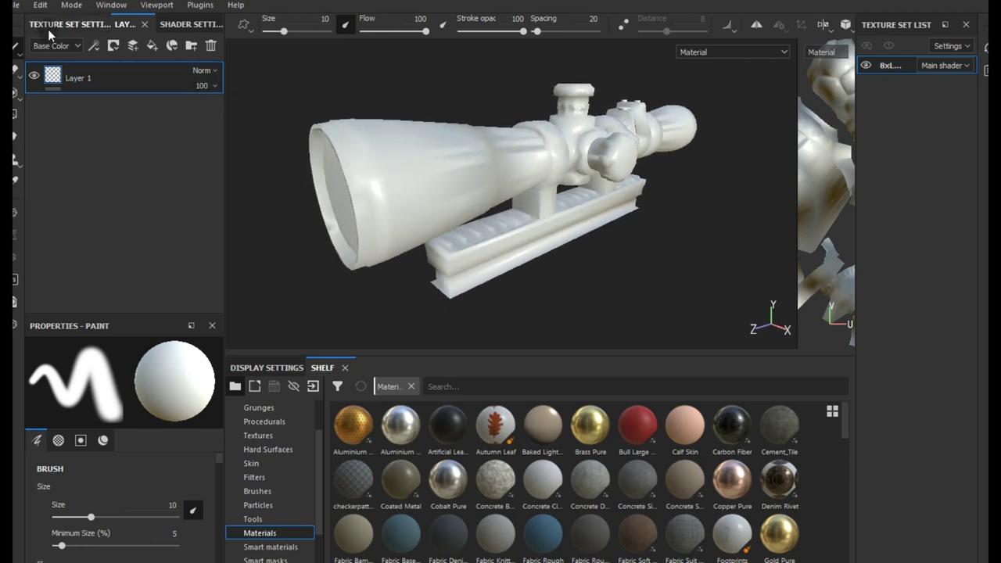
{"action": "left_click", "coordinate": [48, 27]}
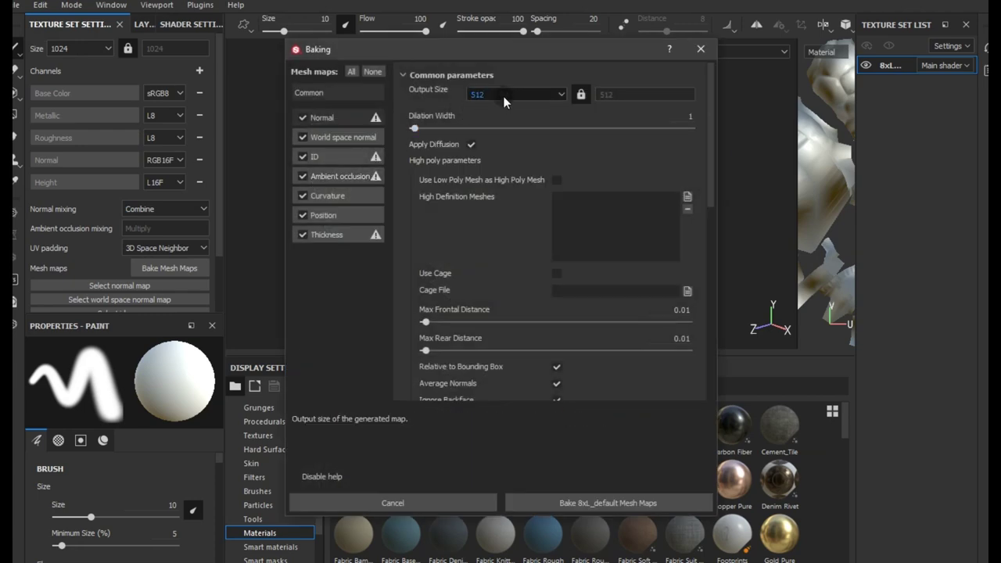
- Set bake output to 2048, dilation 26, high-poly mesh 8xH.FBX, excluding AO and thickness
{"action": "left_click", "coordinate": [503, 95]}
{"action": "left_click", "coordinate": [492, 163]}
{"action": "left_click_drag", "start_coordinate": [459, 128], "coordinate": [476, 129]}
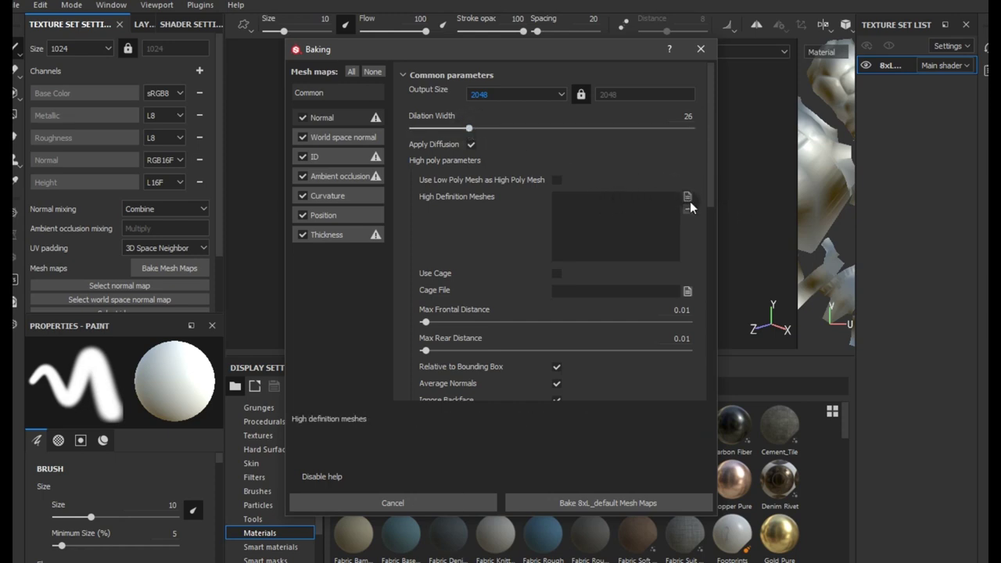
{"action": "left_click", "coordinate": [686, 200]}
{"action": "left_click", "coordinate": [535, 193]}
{"action": "double_click", "coordinate": [535, 194]}
{"action": "left_click", "coordinate": [303, 176]}
{"action": "left_click", "coordinate": [303, 234]}
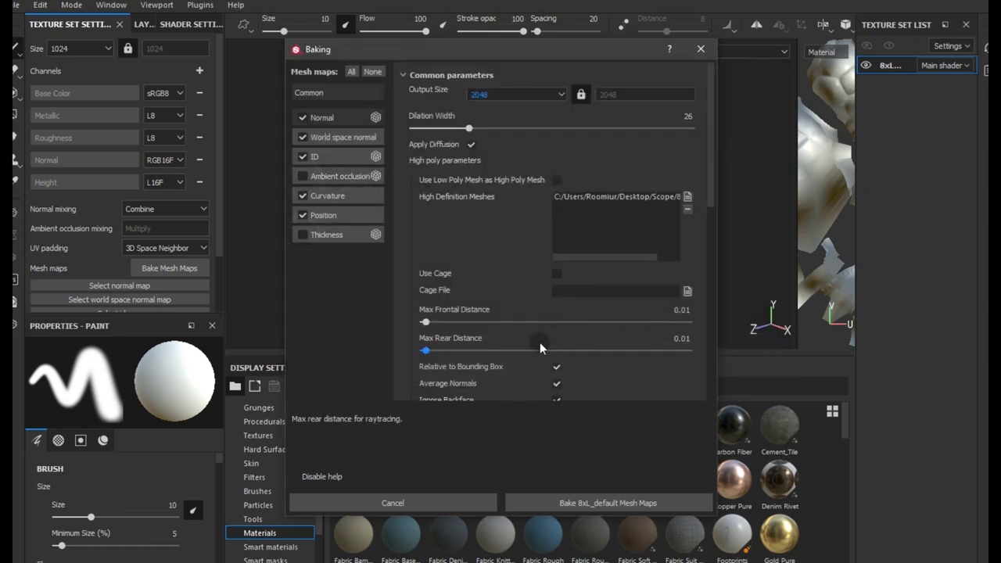
- Set antialiasing to Subsampling 4x4, bake the mesh maps, then reopen the bake settings
{"action": "scroll", "coordinate": [644, 367], "scroll_direction": "down", "scroll_amount": 3}
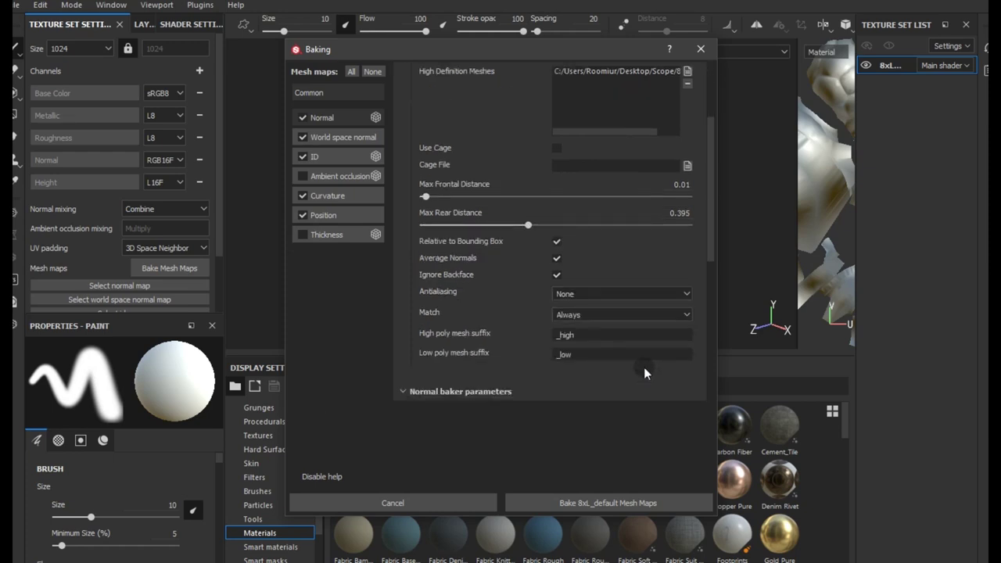
{"action": "left_click", "coordinate": [592, 294]}
{"action": "left_click", "coordinate": [585, 322]}
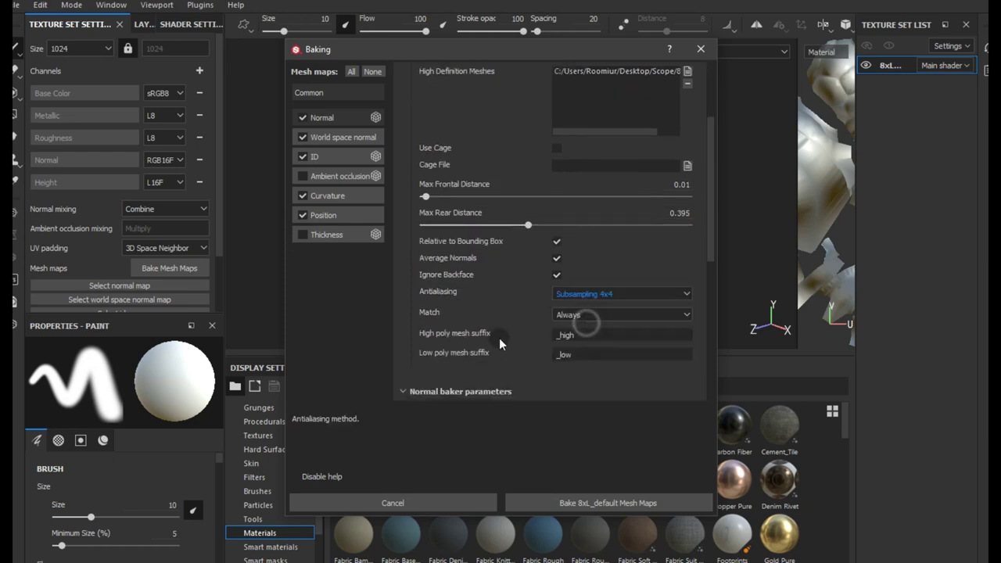
{"action": "scroll", "coordinate": [485, 313], "scroll_direction": "up", "scroll_amount": 3}
{"action": "left_click", "coordinate": [622, 493]}
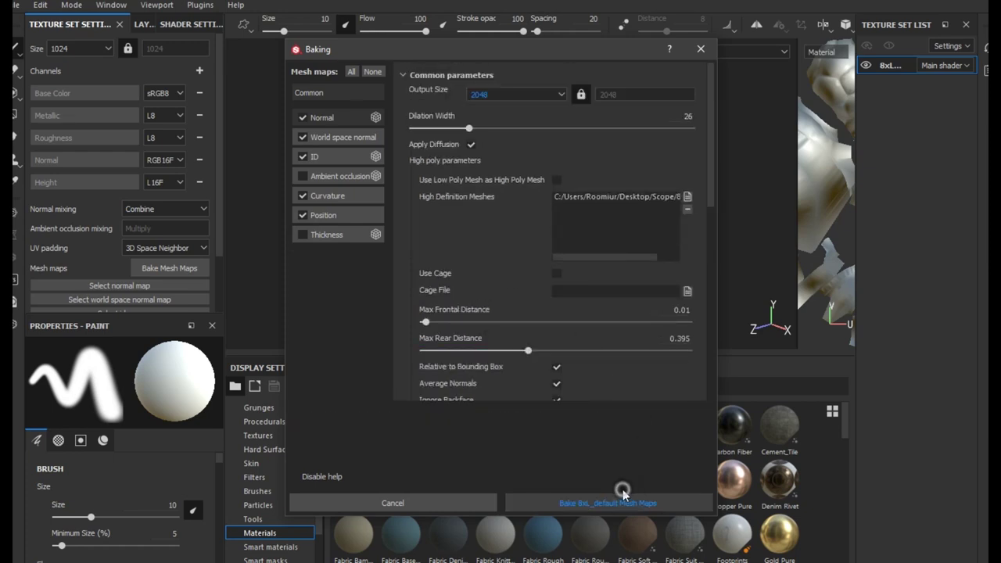
{"action": "left_click_drag", "start_coordinate": [506, 198], "coordinate": [452, 243]}
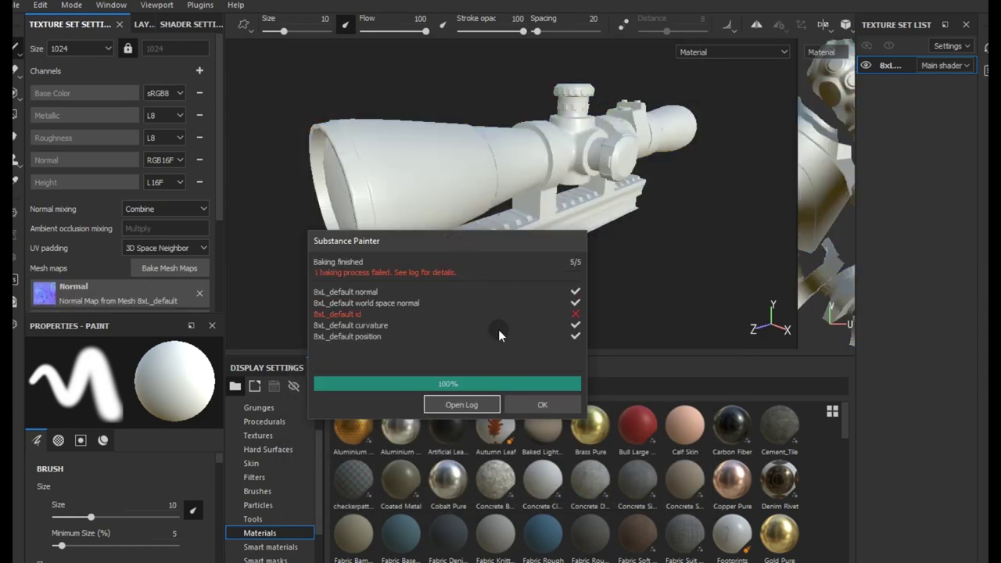
{"action": "left_click", "coordinate": [513, 408]}
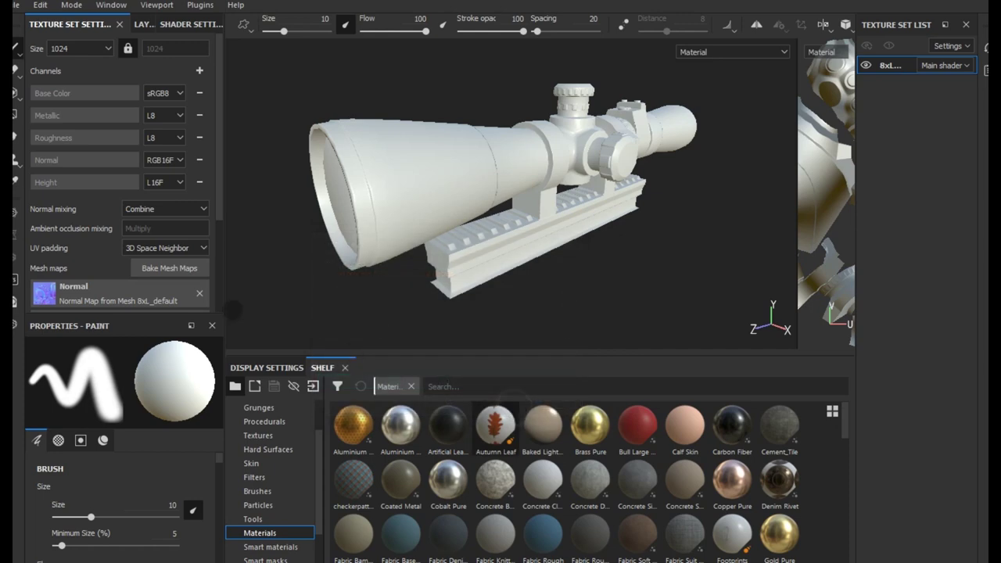
{"action": "left_click", "coordinate": [158, 269]}
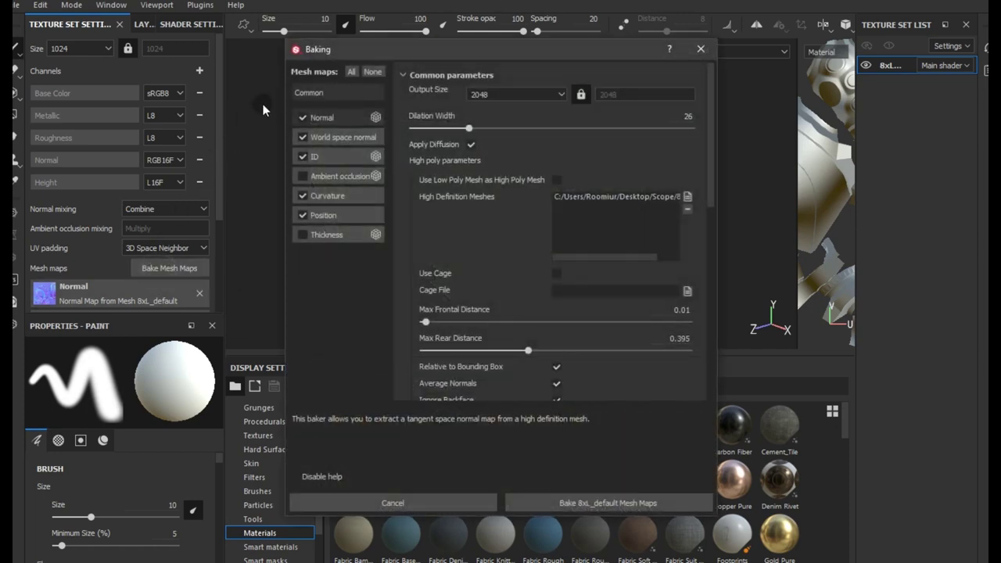
- Rebake only ambient occlusion and thickness with antialiasing off, then close the report
{"action": "left_click", "coordinate": [380, 73]}
{"action": "left_click", "coordinate": [302, 175]}
{"action": "mouse_move", "coordinate": [302, 235]}
{"action": "scroll", "coordinate": [569, 312], "scroll_direction": "down", "scroll_amount": 2}
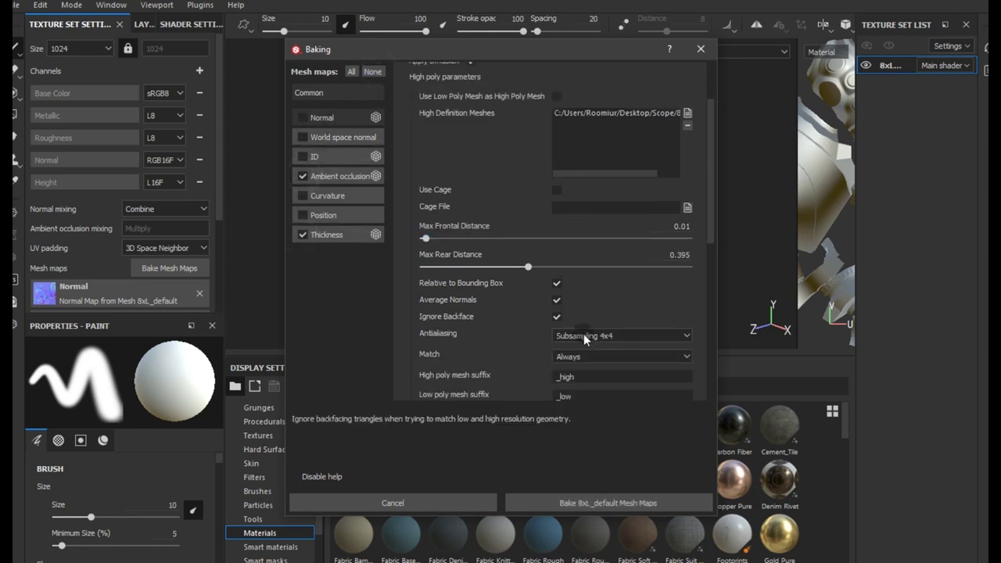
{"action": "left_click", "coordinate": [588, 335]}
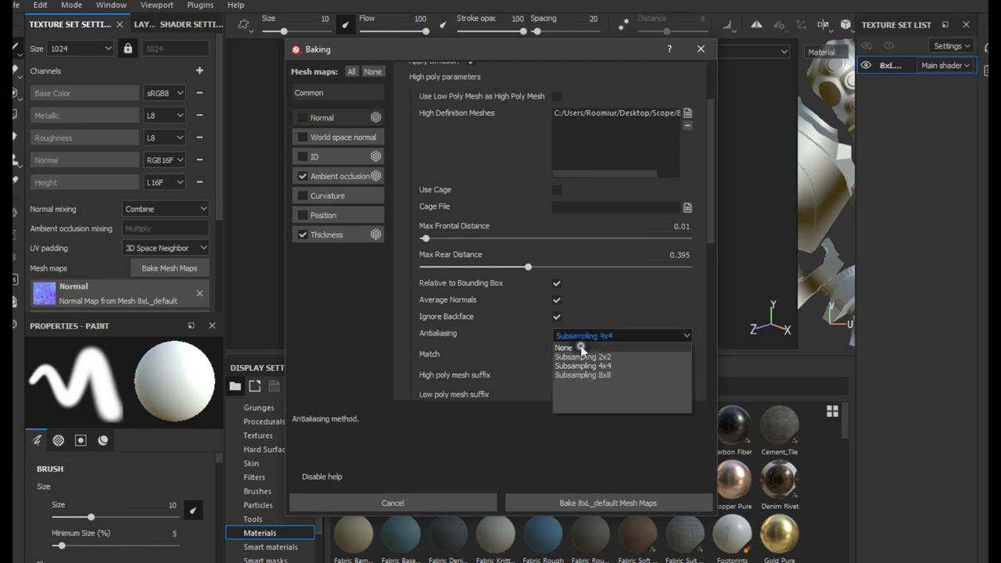
{"action": "left_click", "coordinate": [580, 345]}
{"action": "scroll", "coordinate": [456, 345], "scroll_direction": "up", "scroll_amount": 2}
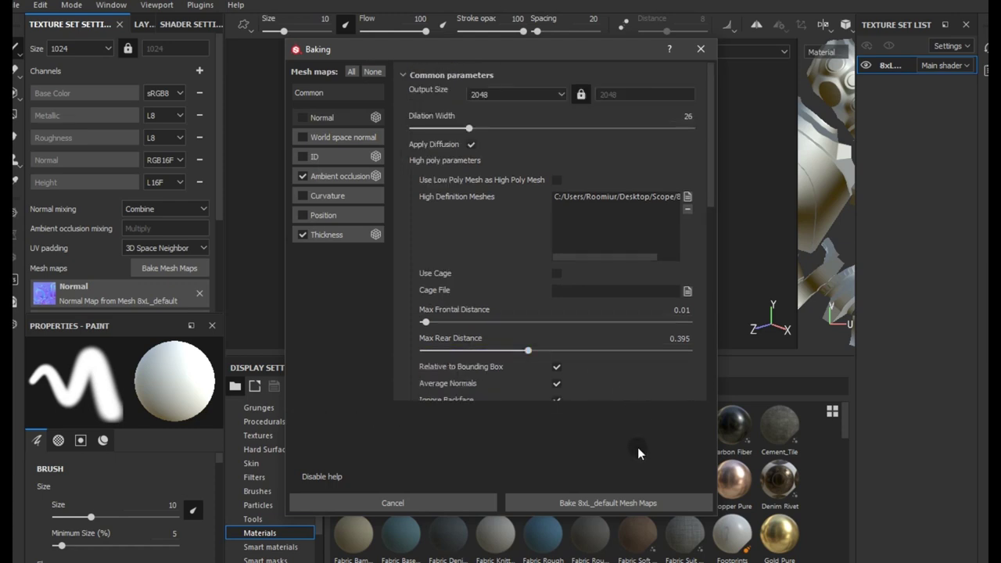
{"action": "left_click", "coordinate": [624, 500]}
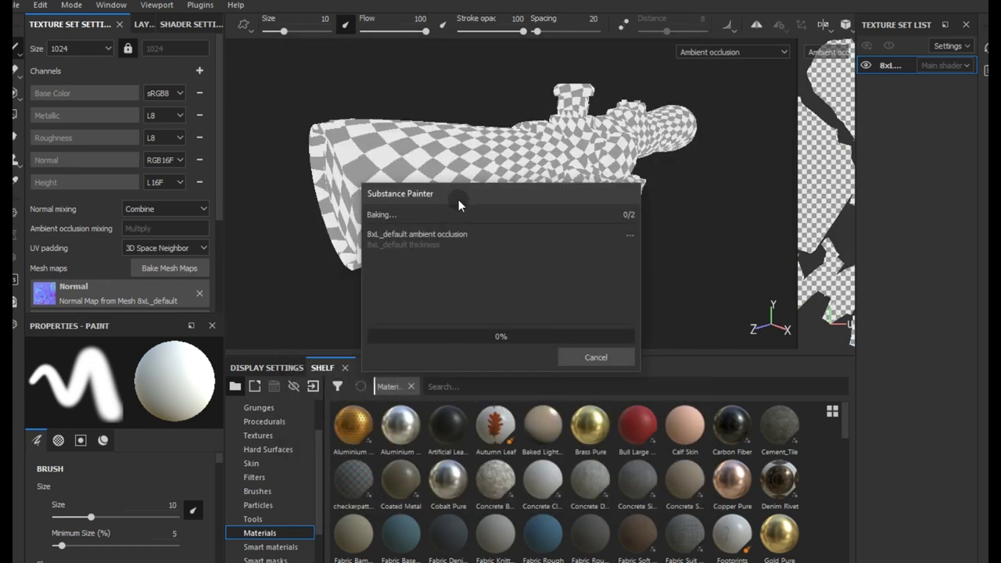
{"action": "left_click_drag", "start_coordinate": [458, 205], "coordinate": [420, 282]}
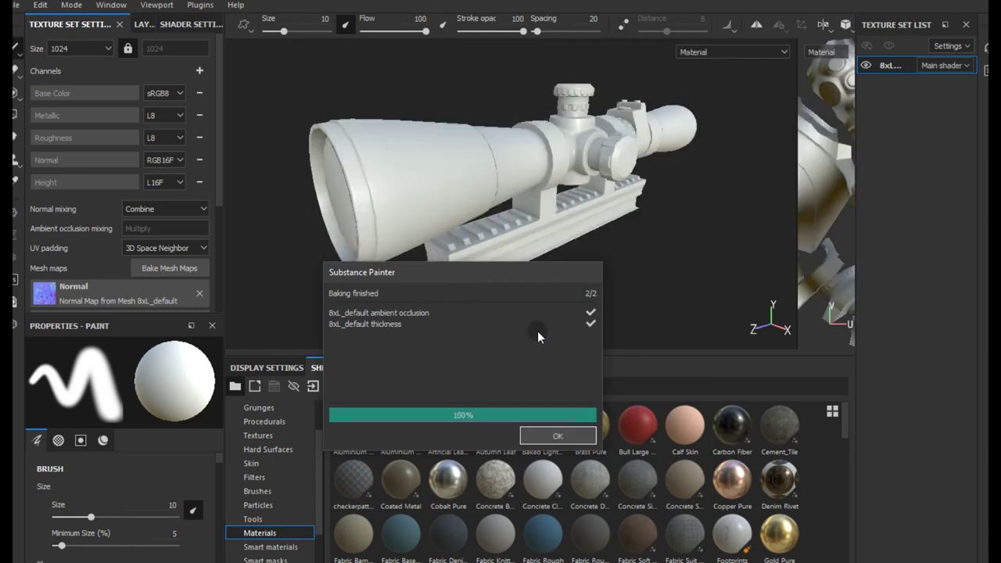
{"action": "left_click", "coordinate": [539, 435]}
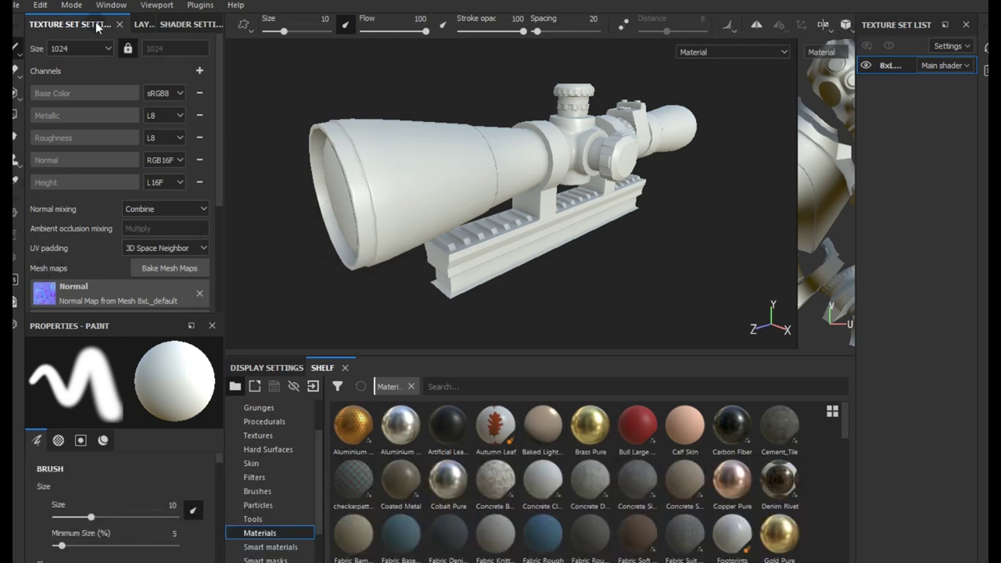
- Add two fill layers and leave only the color channel active on Fill layer 2
{"action": "left_click", "coordinate": [139, 24]}
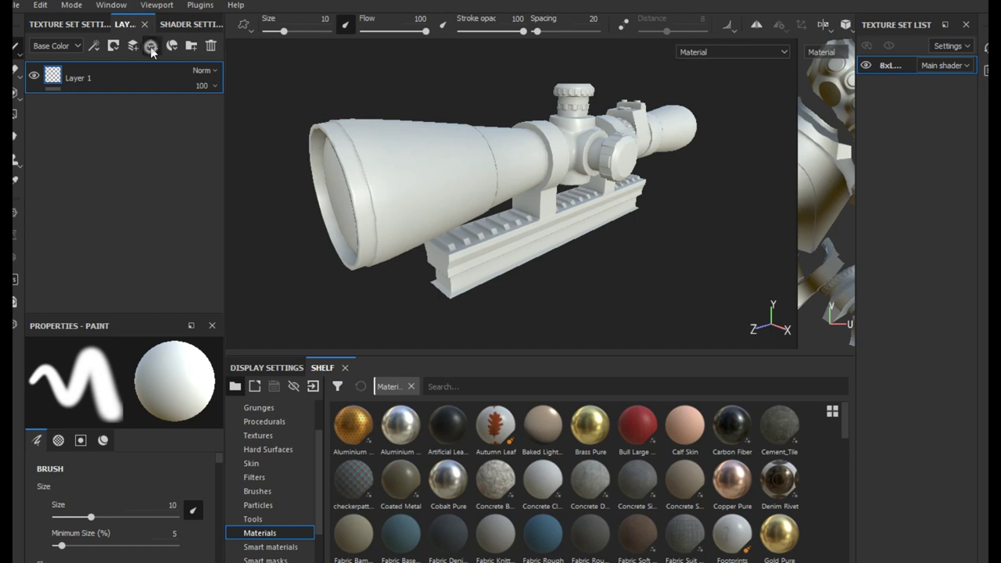
{"action": "left_click", "coordinate": [150, 46]}
{"action": "left_click", "coordinate": [150, 46]}
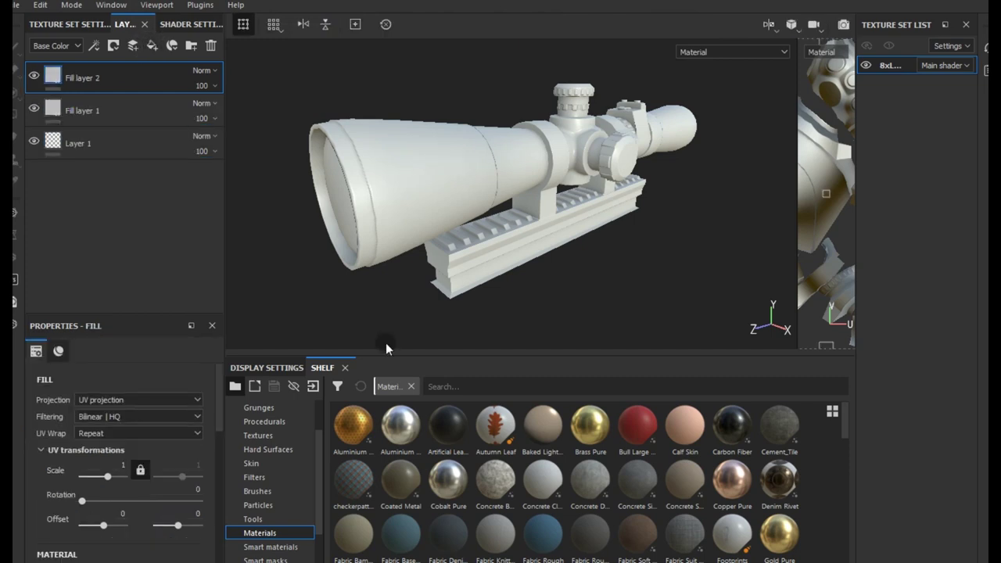
{"action": "scroll", "coordinate": [255, 428], "scroll_direction": "up", "scroll_amount": 2}
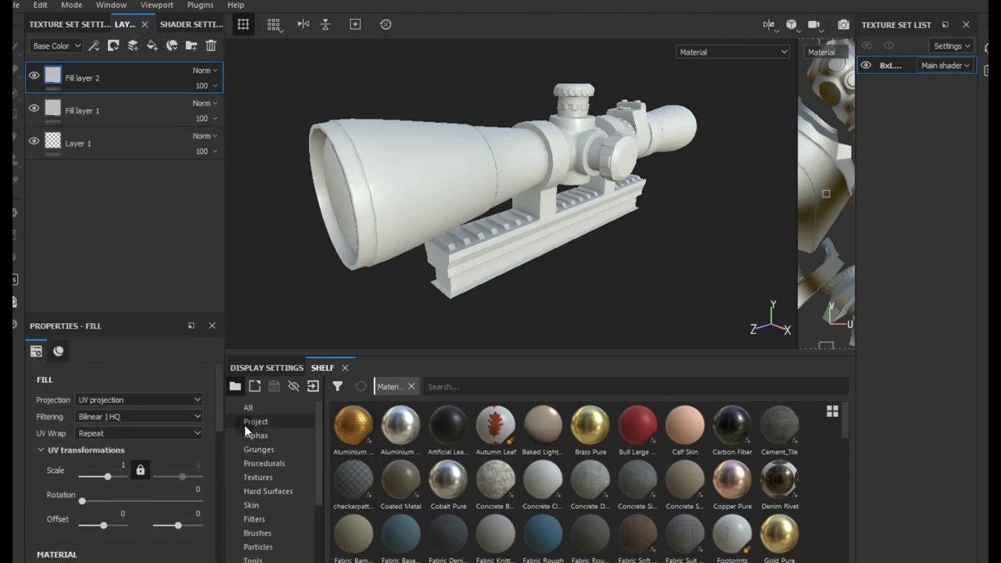
{"action": "left_click", "coordinate": [244, 423]}
{"action": "scroll", "coordinate": [173, 430], "scroll_direction": "down", "scroll_amount": 3}
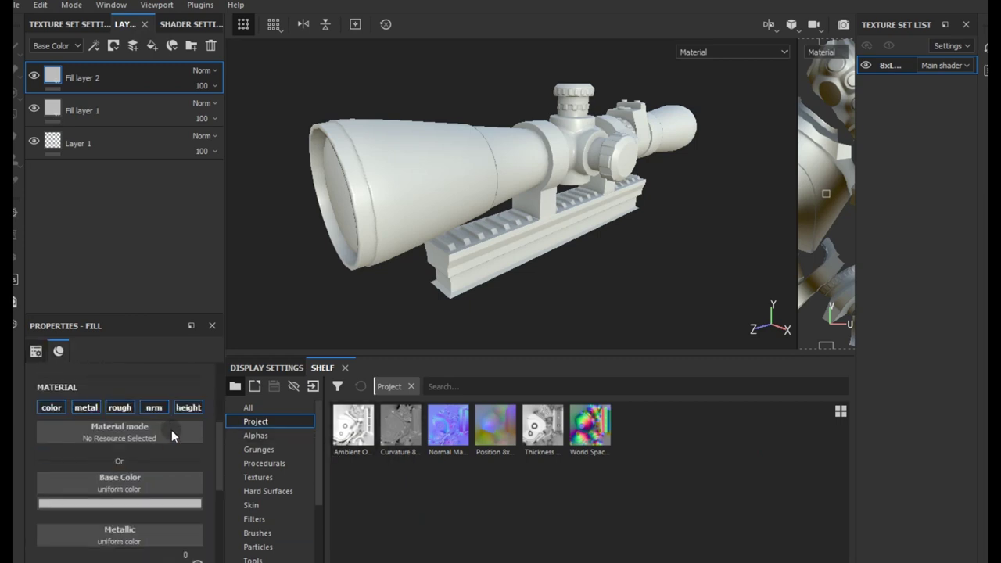
{"action": "left_click", "coordinate": [188, 408]}
{"action": "left_click", "coordinate": [152, 407]}
{"action": "left_click", "coordinate": [119, 408]}
{"action": "left_click", "coordinate": [86, 407]}
- Use the baked ambient occlusion map as Fill layer 2's base color, Multiply at 49% opacity
{"action": "left_click_drag", "start_coordinate": [336, 436], "coordinate": [157, 481]}
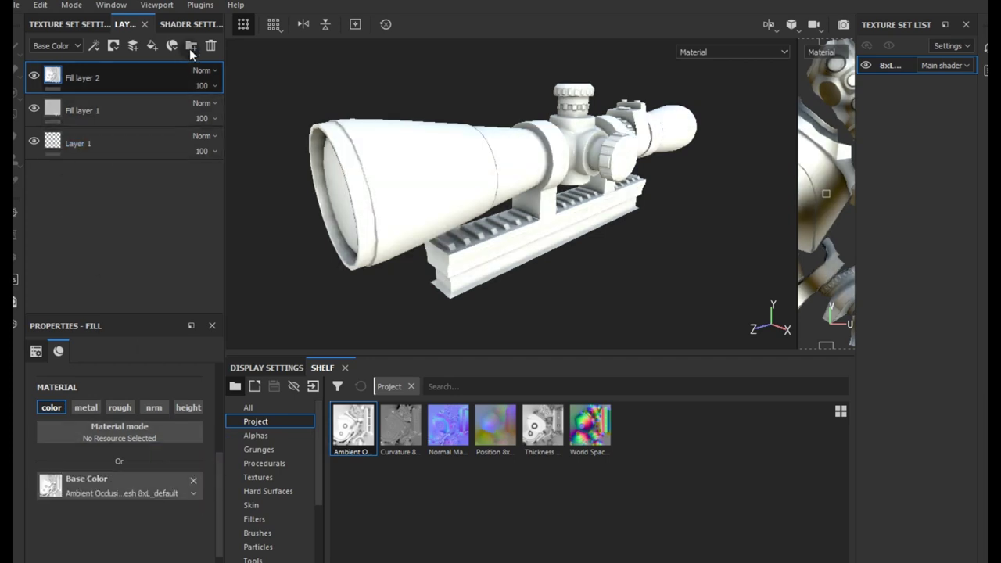
{"action": "left_click", "coordinate": [203, 71]}
{"action": "left_click", "coordinate": [230, 137]}
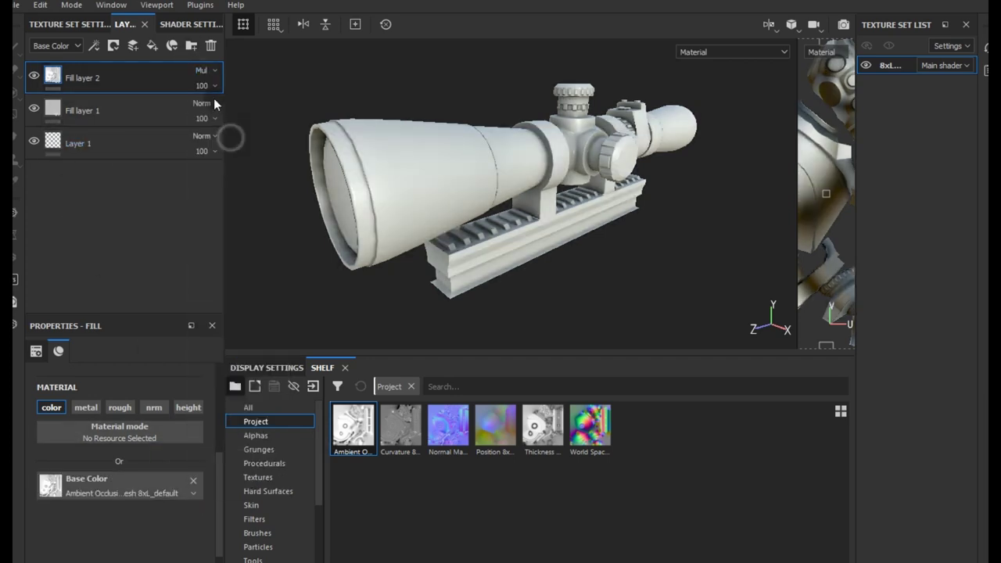
{"action": "left_click", "coordinate": [212, 85]}
{"action": "left_click_drag", "start_coordinate": [230, 112], "coordinate": [224, 109]}
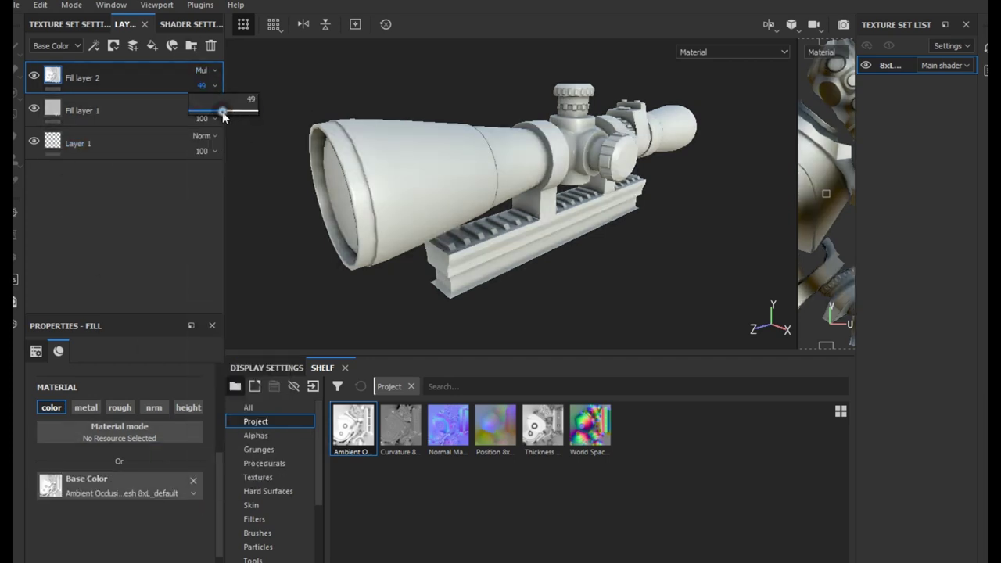
- Select Fill layer 1 and bring up the Shelf's materials
{"action": "left_click", "coordinate": [115, 119]}
{"action": "scroll", "coordinate": [258, 492], "scroll_direction": "down", "scroll_amount": 3}
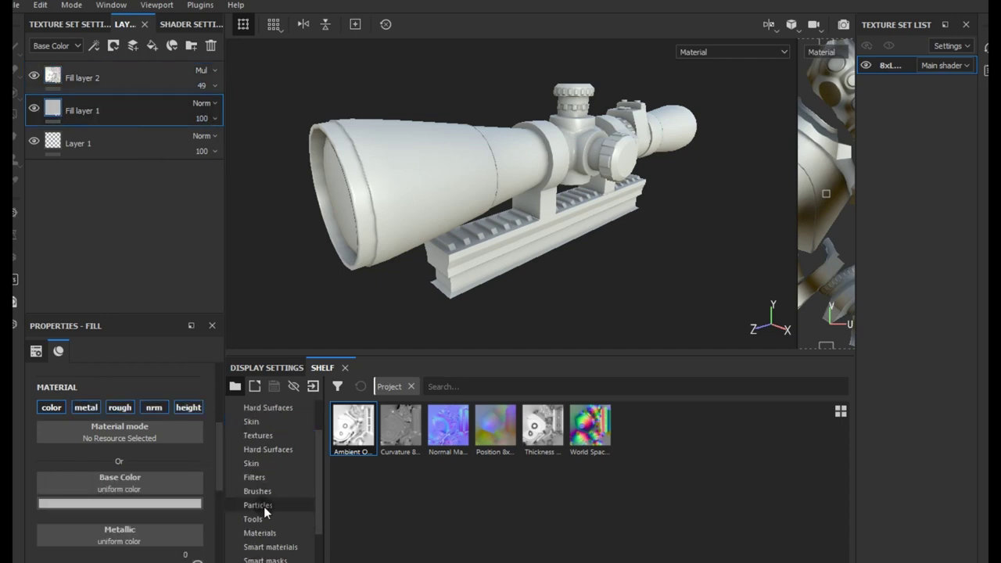
{"action": "left_click", "coordinate": [261, 491]}
{"action": "scroll", "coordinate": [419, 493], "scroll_direction": "down", "scroll_amount": 10}
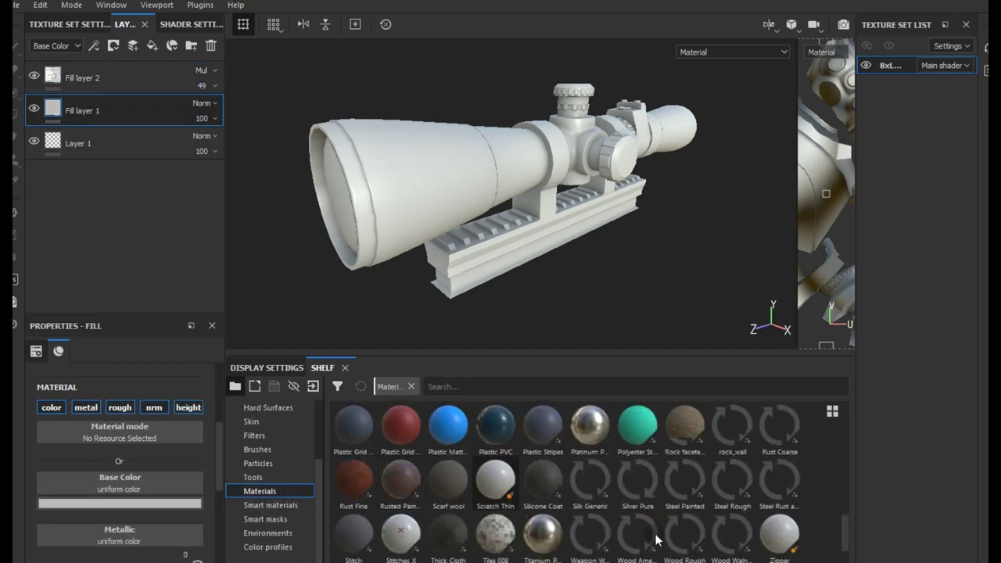
- Apply the Steel Rust and Wear material to Fill layer 1 and check the worn steel
{"action": "scroll", "coordinate": [777, 537], "scroll_direction": "down", "scroll_amount": 2}
{"action": "left_click", "coordinate": [776, 450]}
{"action": "left_click_drag", "start_coordinate": [776, 449], "coordinate": [418, 244]}
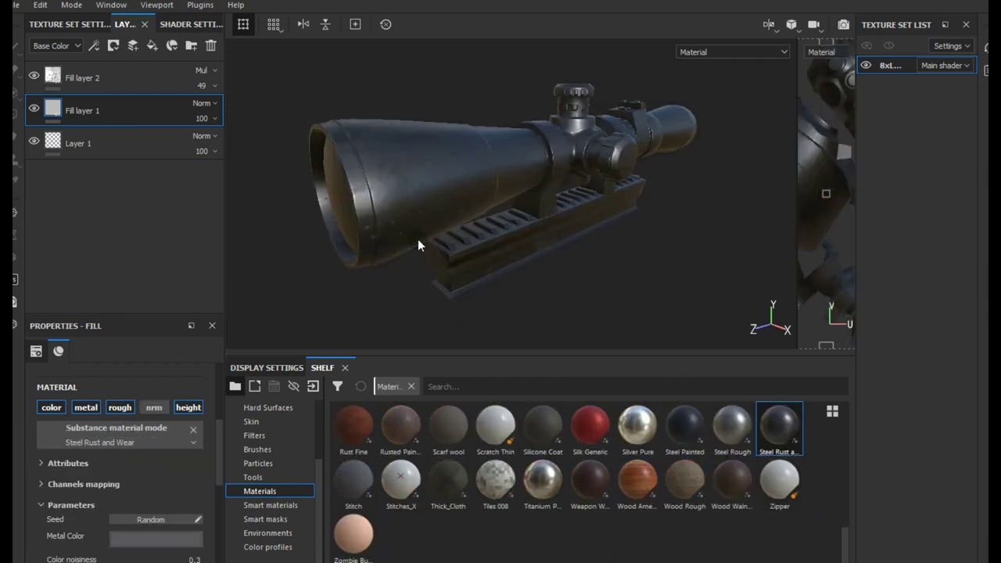
{"action": "left_click_drag", "start_coordinate": [553, 222], "coordinate": [531, 235], "text": "alt"}
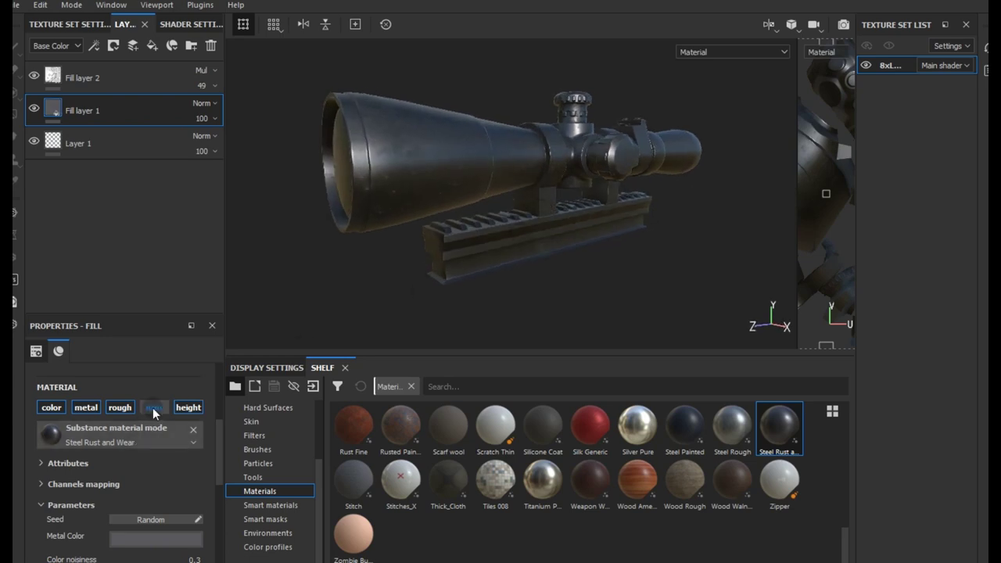
{"action": "scroll", "coordinate": [145, 445], "scroll_direction": "up", "scroll_amount": 3}
{"action": "left_click", "coordinate": [115, 399]}
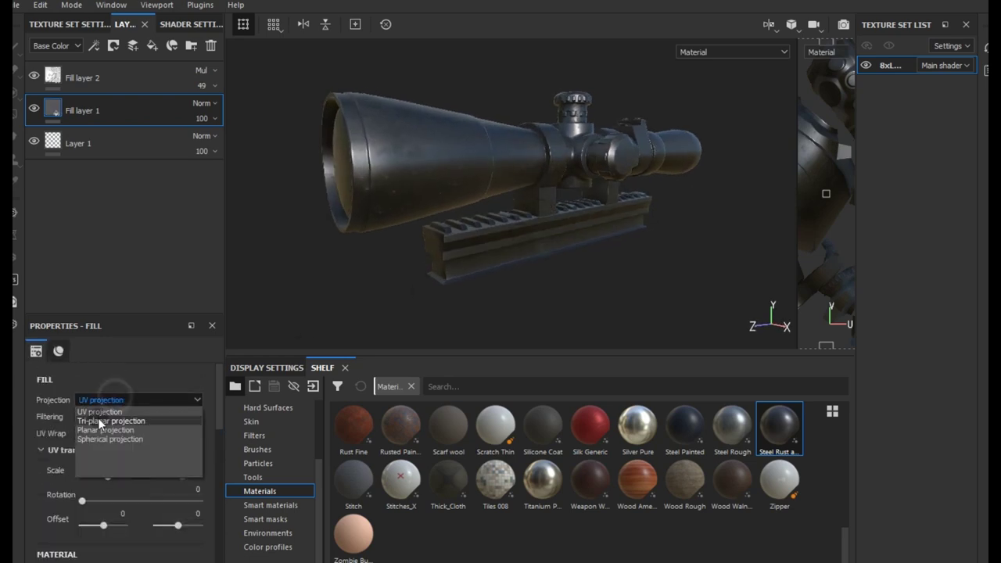
- Switch Fill layer 1's projection to Tri-planar and hide the projection manipulator
{"action": "left_click", "coordinate": [98, 418]}
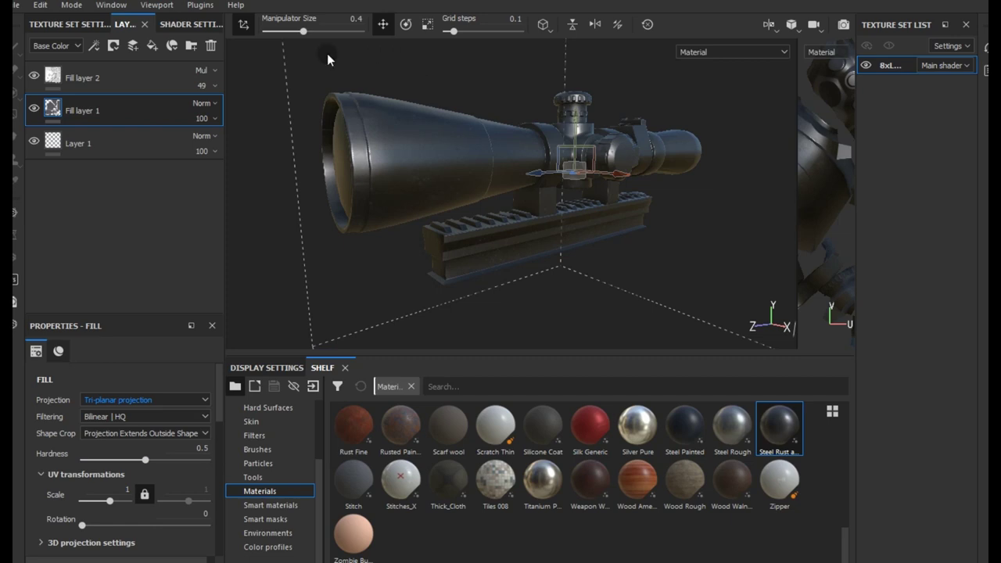
{"action": "left_click", "coordinate": [242, 27]}
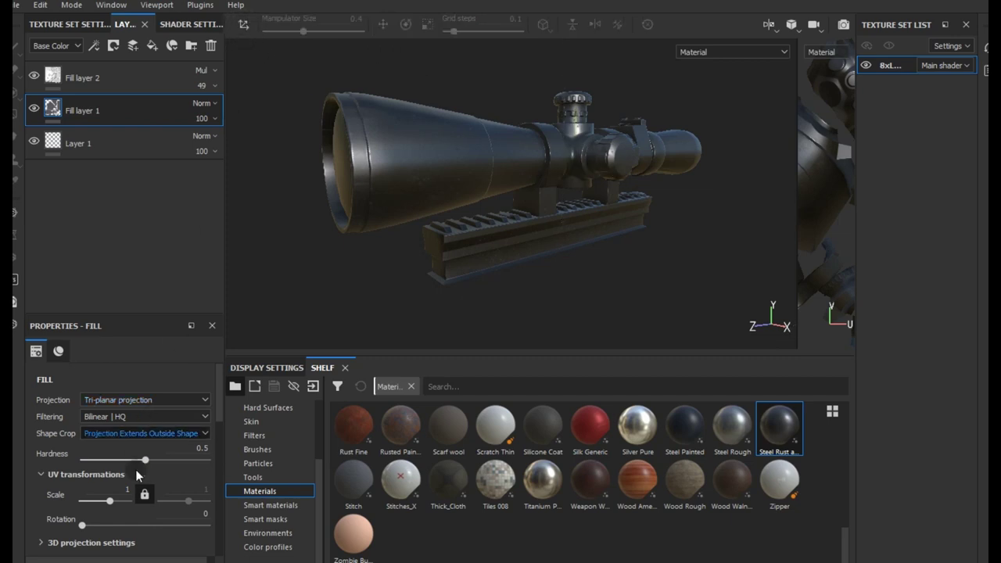
{"action": "left_click", "coordinate": [123, 490]}
{"action": "type", "text": "4"}
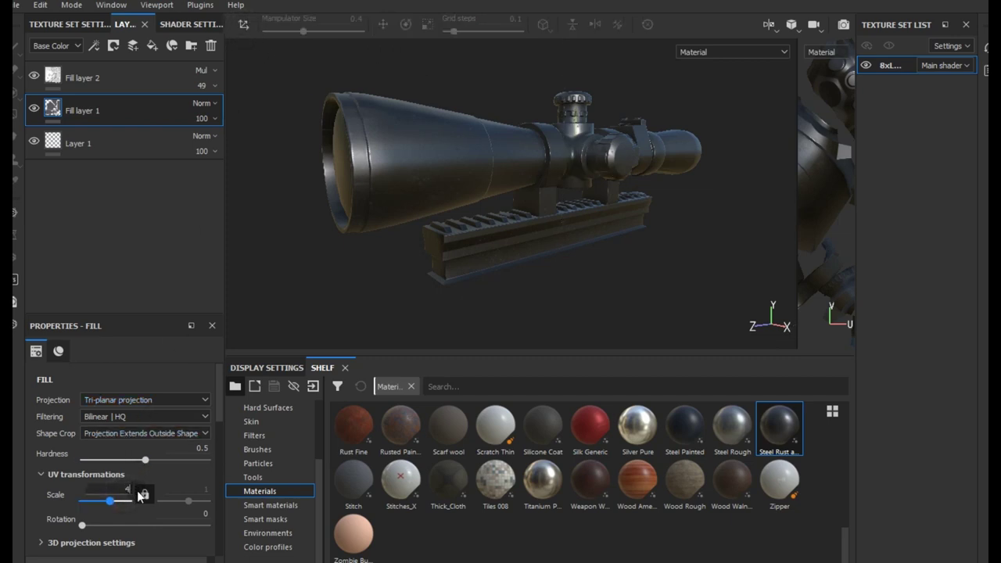
{"action": "scroll", "coordinate": [36, 500], "scroll_direction": "down", "scroll_amount": 3}
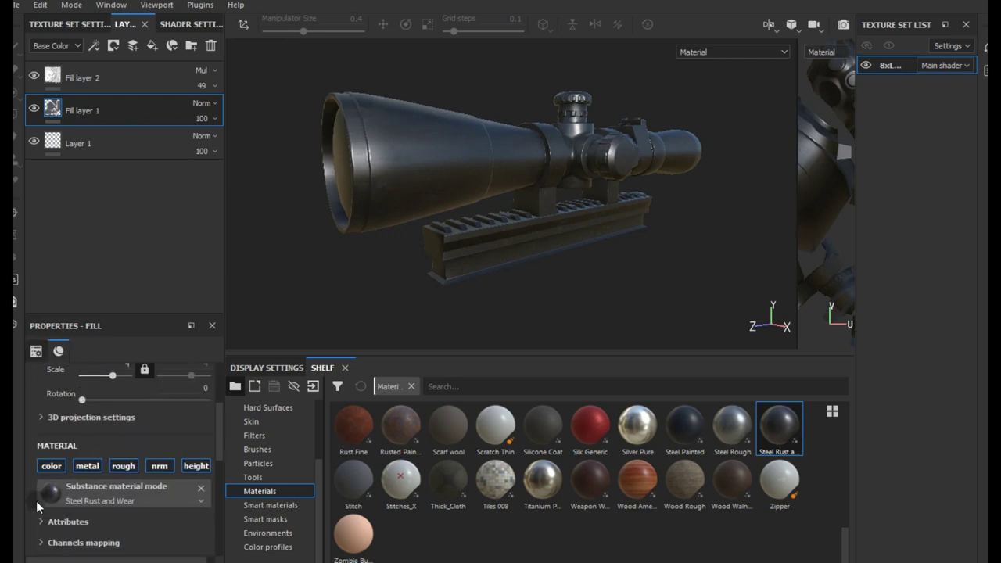
{"action": "scroll", "coordinate": [117, 505], "scroll_direction": "down", "scroll_amount": 2}
{"action": "scroll", "coordinate": [96, 406], "scroll_direction": "up", "scroll_amount": 2}
- Darken the steel fill's metal colour to a near-black grey of about 0.12
{"action": "left_click", "coordinate": [96, 422]}
{"action": "scroll", "coordinate": [123, 480], "scroll_direction": "down", "scroll_amount": 2}
{"action": "left_click", "coordinate": [119, 473]}
{"action": "left_click", "coordinate": [125, 420]}
{"action": "left_click_drag", "start_coordinate": [121, 423], "coordinate": [118, 430]}
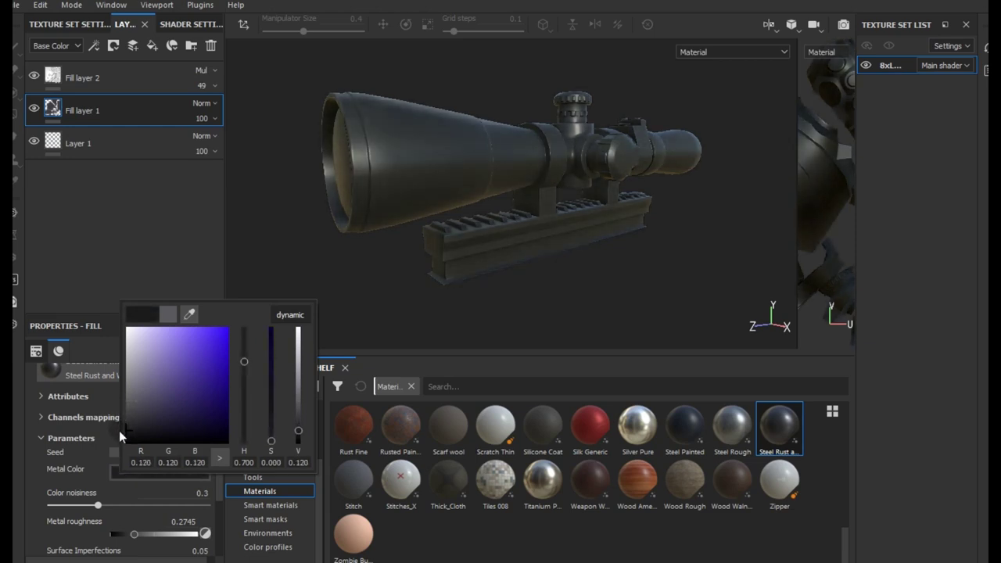
{"action": "left_click", "coordinate": [399, 281]}
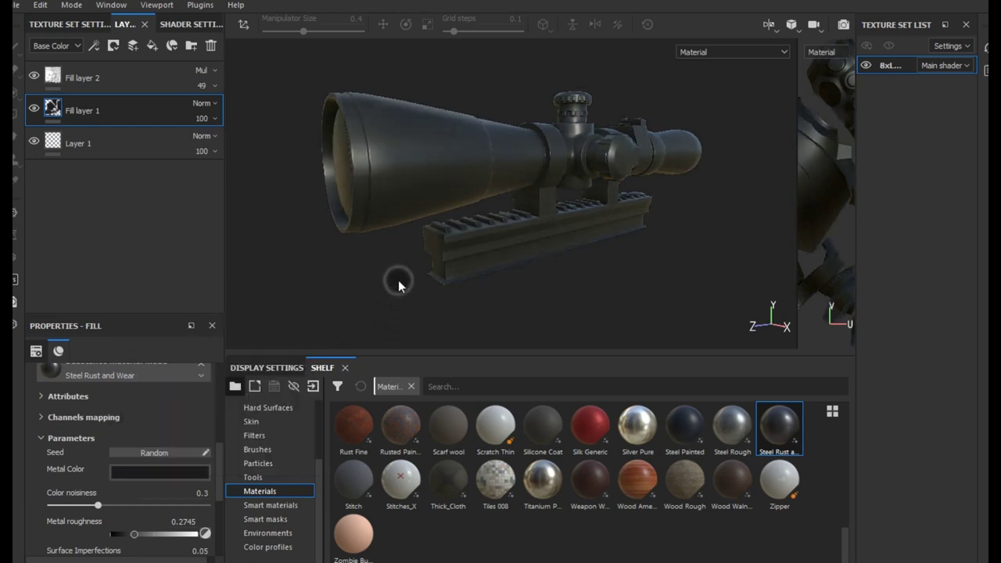
{"action": "mouse_move", "coordinate": [372, 233]}
{"action": "left_mouse_down", "text": "alt"}
{"action": "mouse_move", "coordinate": [404, 254]}
{"action": "mouse_move", "coordinate": [364, 286]}
{"action": "mouse_move", "coordinate": [281, 251]}
{"action": "mouse_move", "coordinate": [324, 219]}
{"action": "mouse_move", "coordinate": [425, 224]}
{"action": "mouse_move", "coordinate": [357, 242]}
{"action": "left_mouse_up", "text": "alt"}
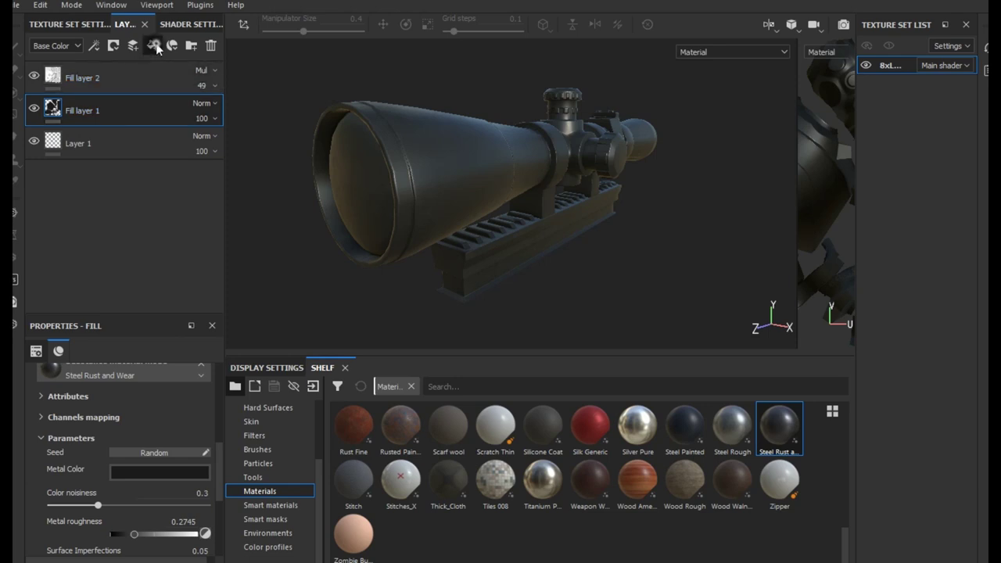
- Apply the Cavity Rust smart mask to Fill layer 3 with global contrast 1 and balance 0.32
{"action": "left_click", "coordinate": [295, 519]}
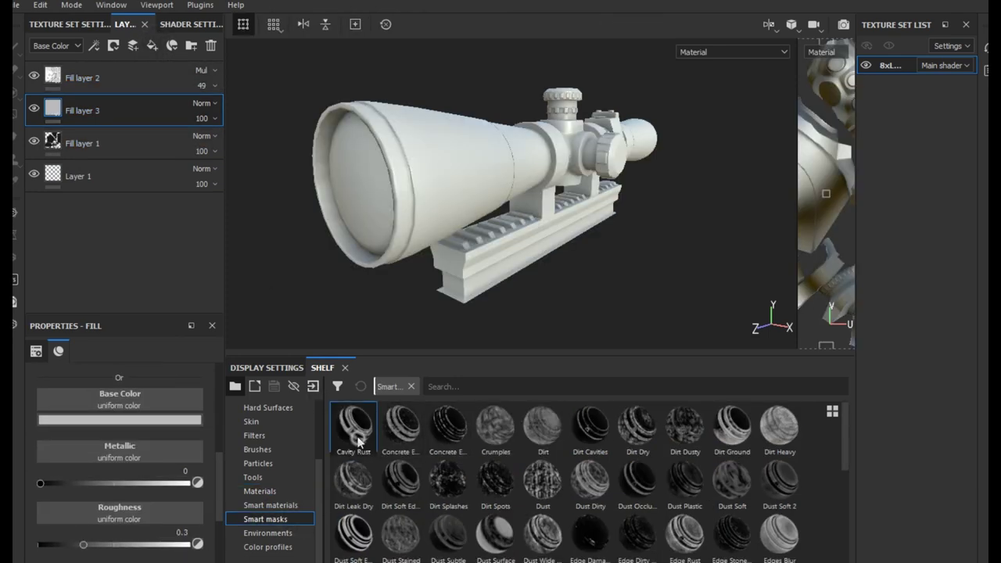
{"action": "left_click_drag", "start_coordinate": [358, 441], "coordinate": [138, 115]}
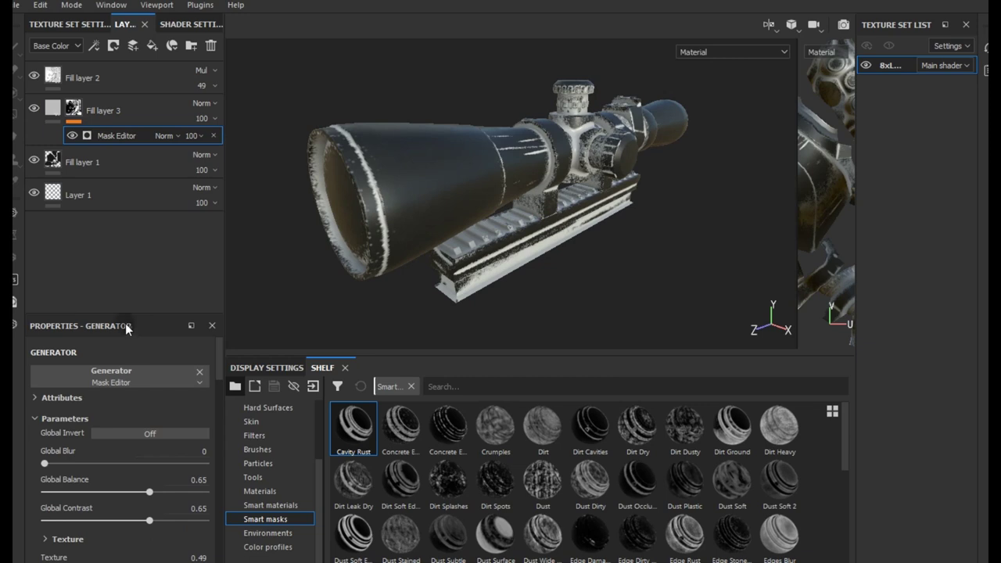
{"action": "left_click_drag", "start_coordinate": [123, 312], "coordinate": [138, 159]}
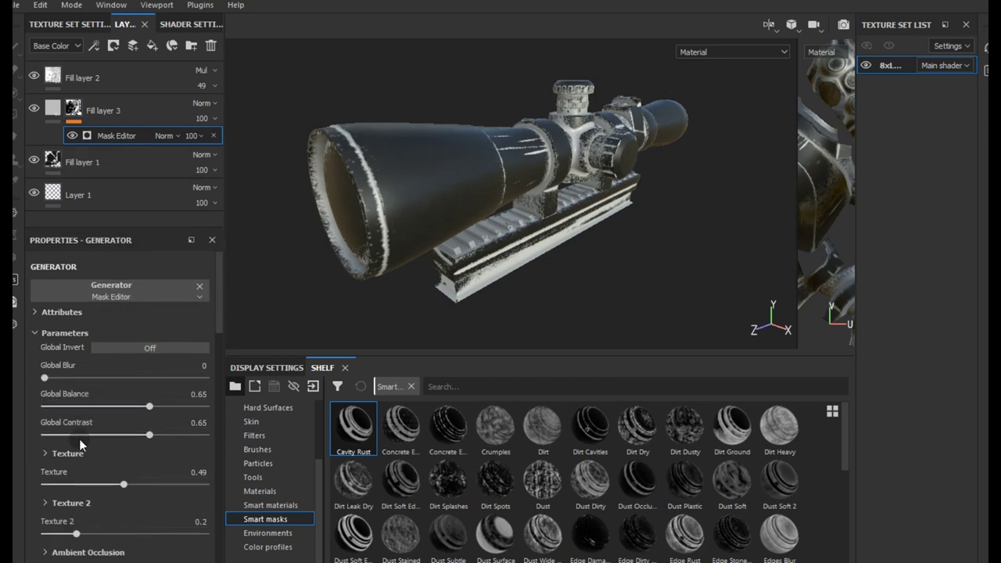
{"action": "left_click", "coordinate": [54, 434]}
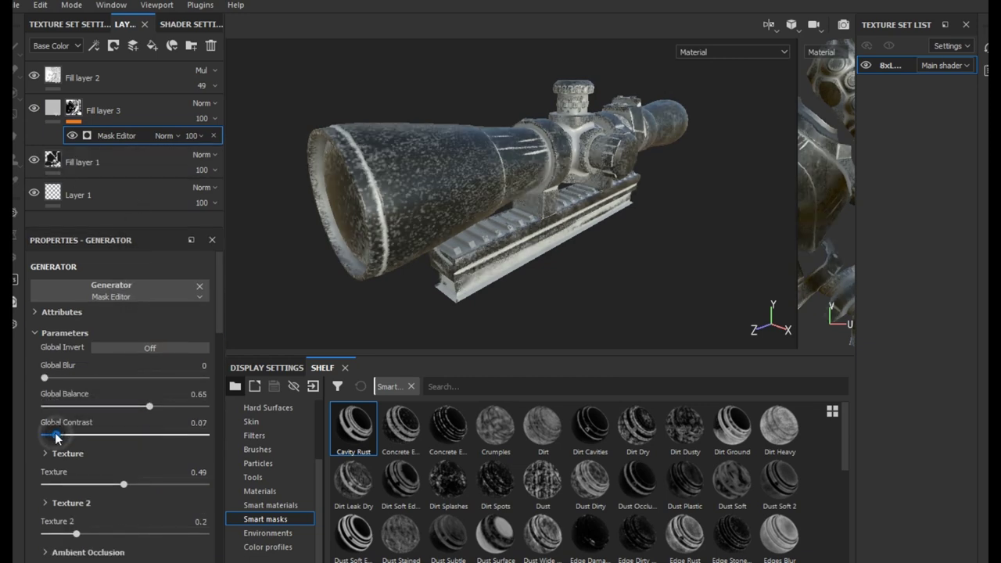
{"action": "left_click", "coordinate": [73, 407]}
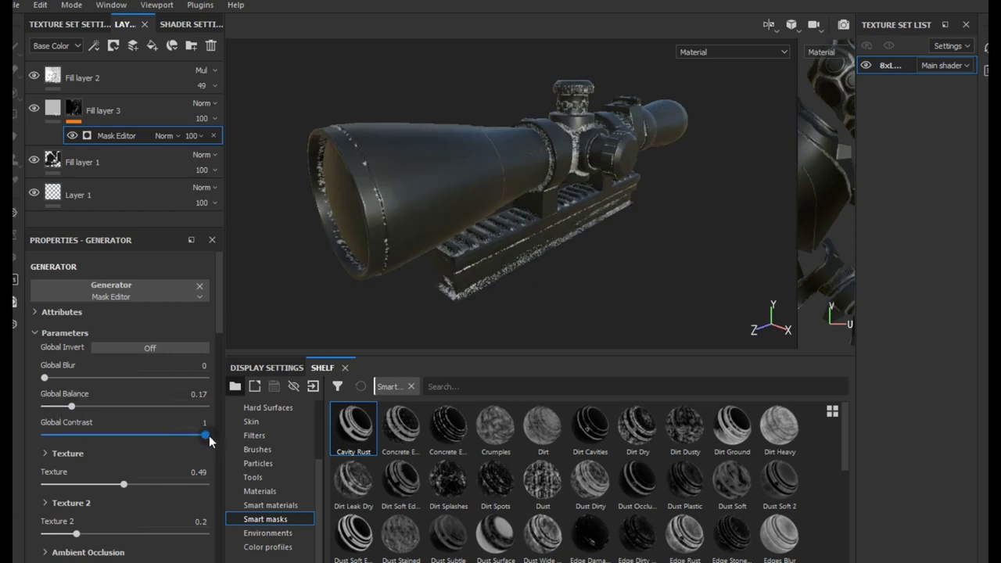
{"action": "left_click_drag", "start_coordinate": [84, 405], "coordinate": [97, 413]}
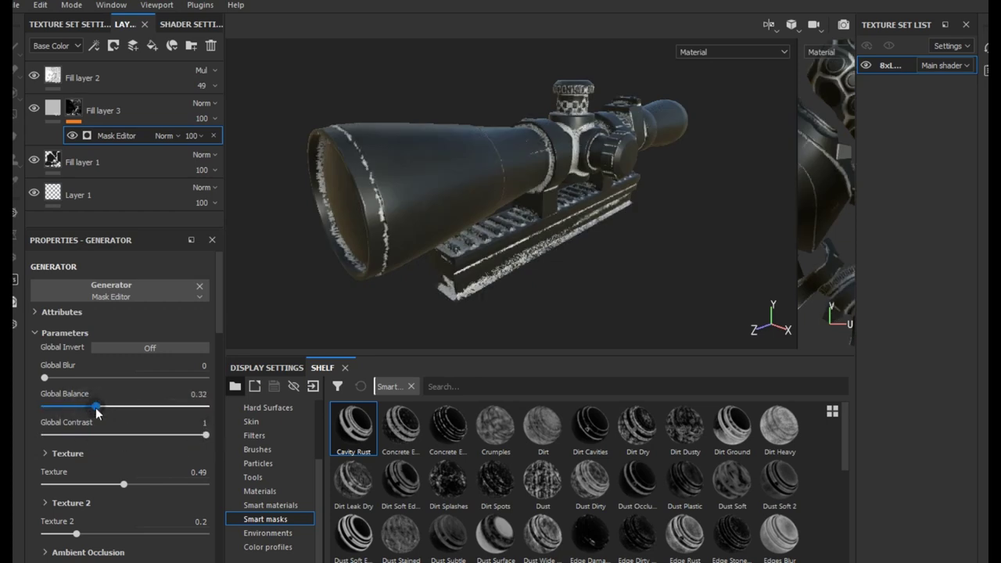
- Turn off the metallic channel on Fill layer 3's fill
{"action": "left_click", "coordinate": [48, 114]}
{"action": "scroll", "coordinate": [109, 362], "scroll_direction": "up", "scroll_amount": 3}
{"action": "left_click", "coordinate": [86, 362]}
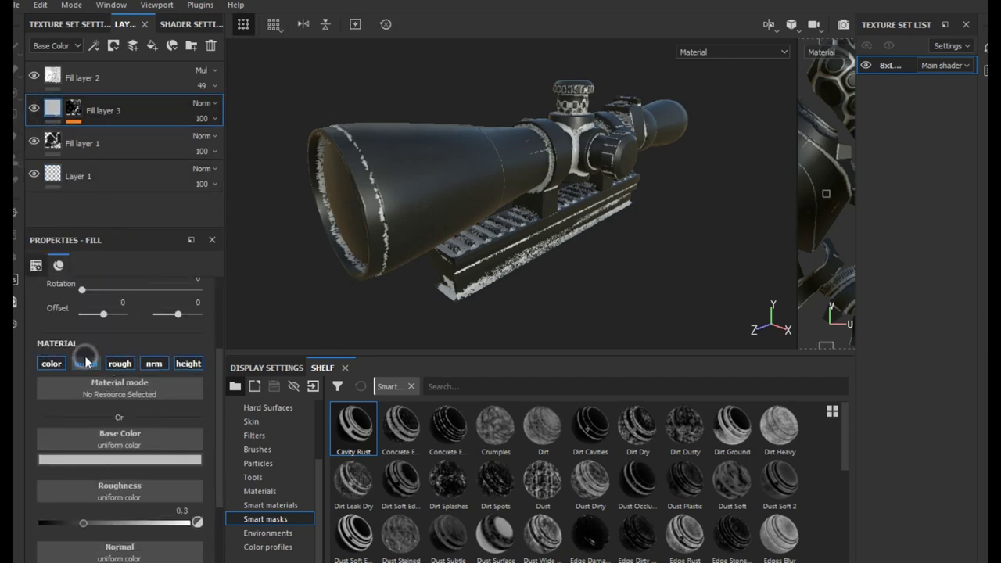
- Raise the wear fill's roughness to about 0.555 and turn off its normal and height channels
{"action": "scroll", "coordinate": [104, 422], "scroll_direction": "down", "scroll_amount": 1}
{"action": "left_click", "coordinate": [122, 483]}
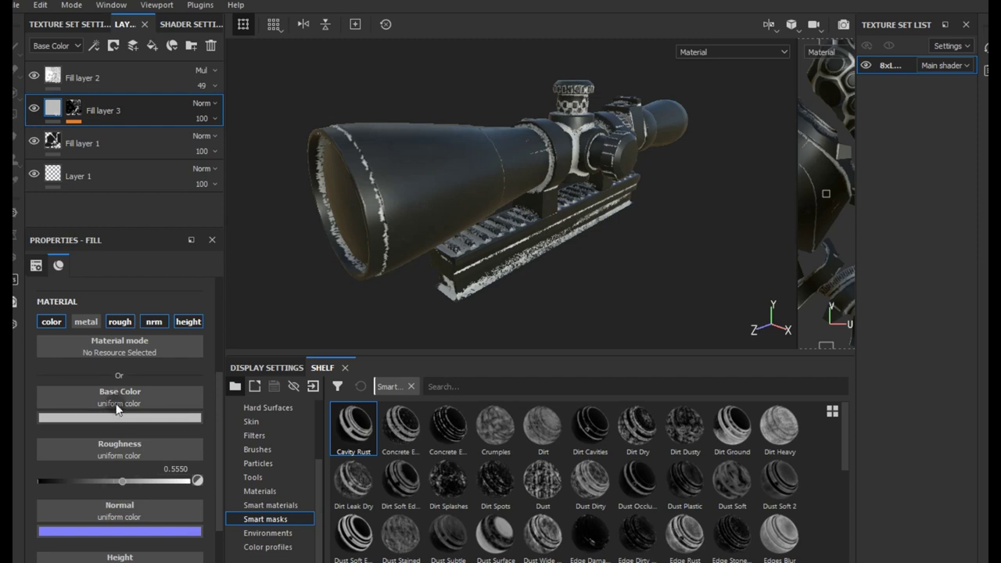
{"action": "left_click", "coordinate": [155, 322]}
{"action": "left_click", "coordinate": [175, 323]}
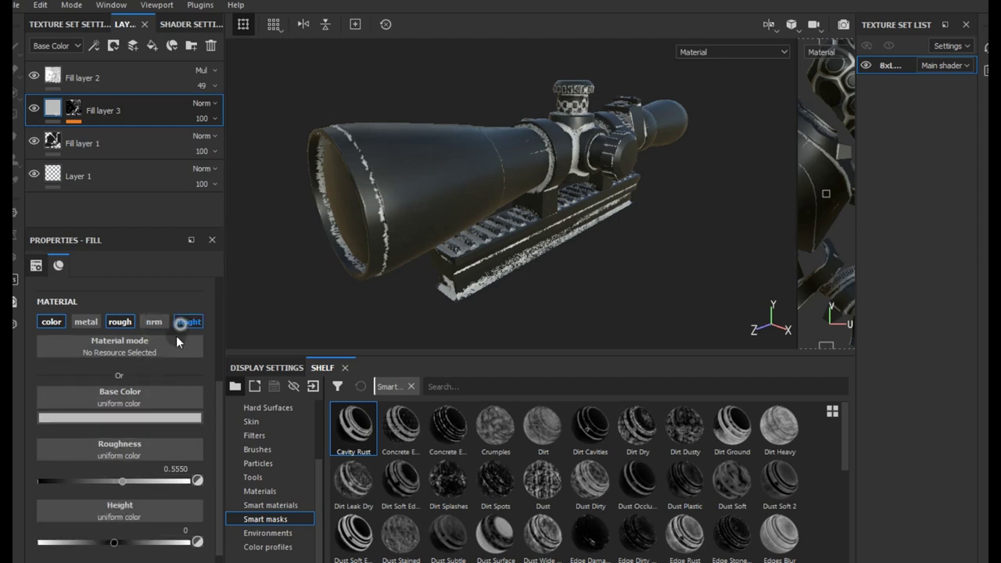
- Set the wear fill's base colour to a dark brown
{"action": "left_click", "coordinate": [119, 416]}
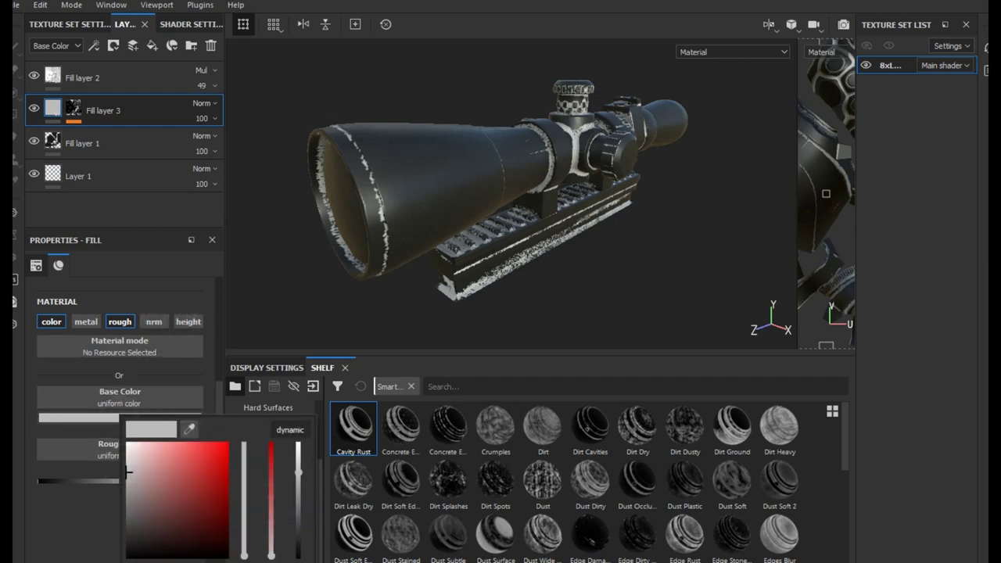
{"action": "left_click", "coordinate": [242, 555]}
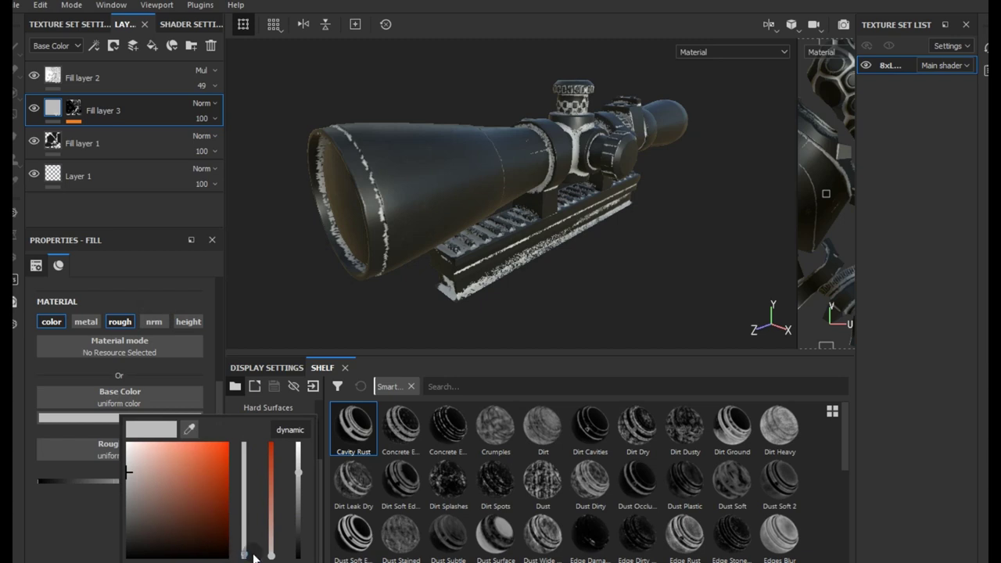
{"action": "left_click", "coordinate": [245, 552]}
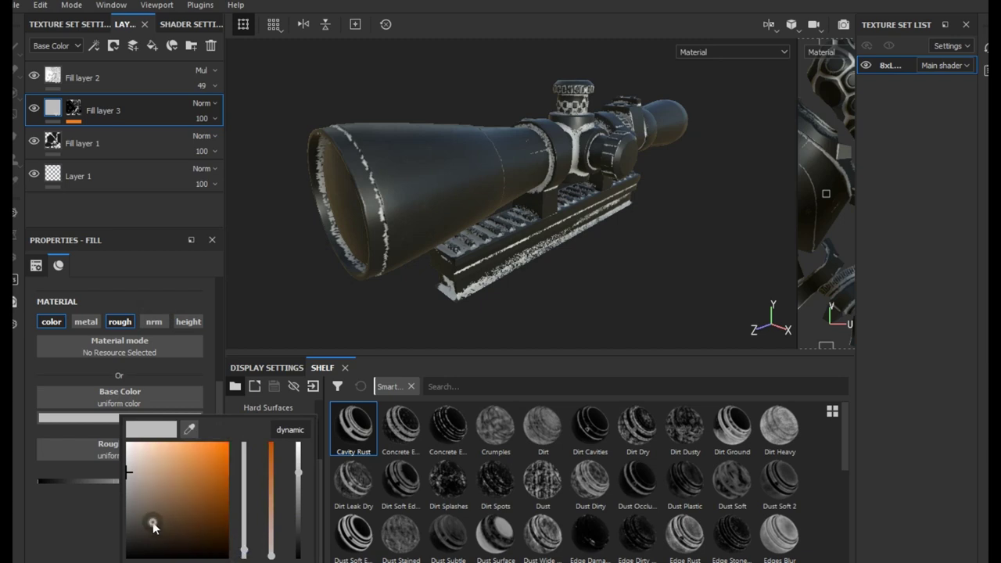
{"action": "left_click_drag", "start_coordinate": [153, 528], "coordinate": [147, 521]}
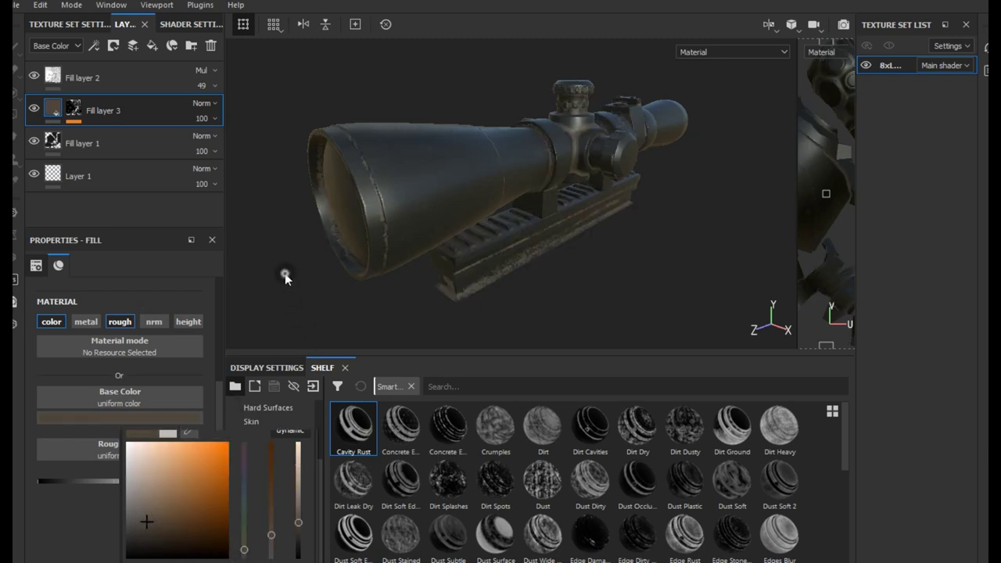
- Lower Fill layer 3's opacity to 47
{"action": "left_click", "coordinate": [215, 119]}
{"action": "left_click", "coordinate": [220, 140]}
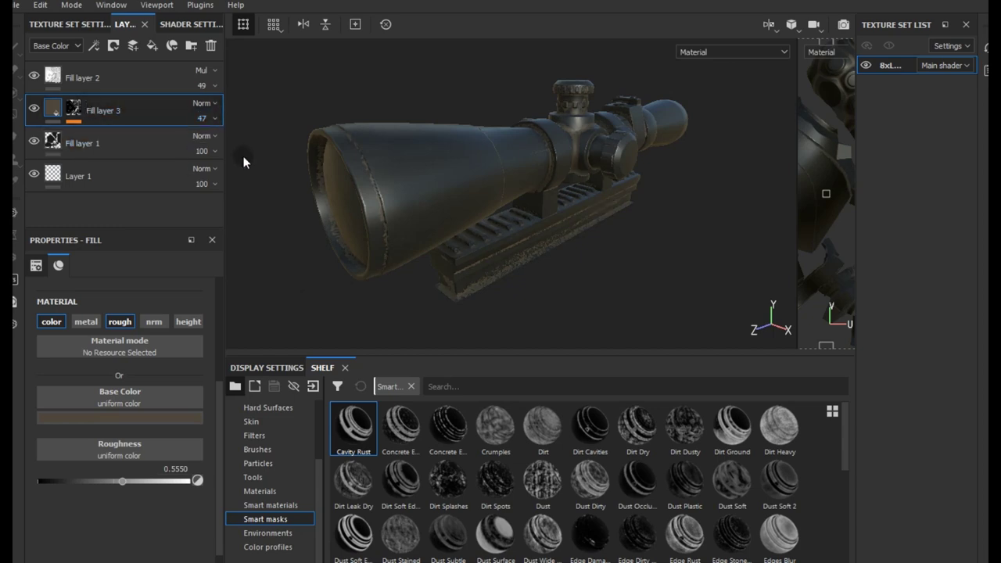
{"action": "left_click", "coordinate": [315, 290]}
{"action": "scroll", "coordinate": [329, 254], "scroll_direction": "up", "scroll_amount": 3}
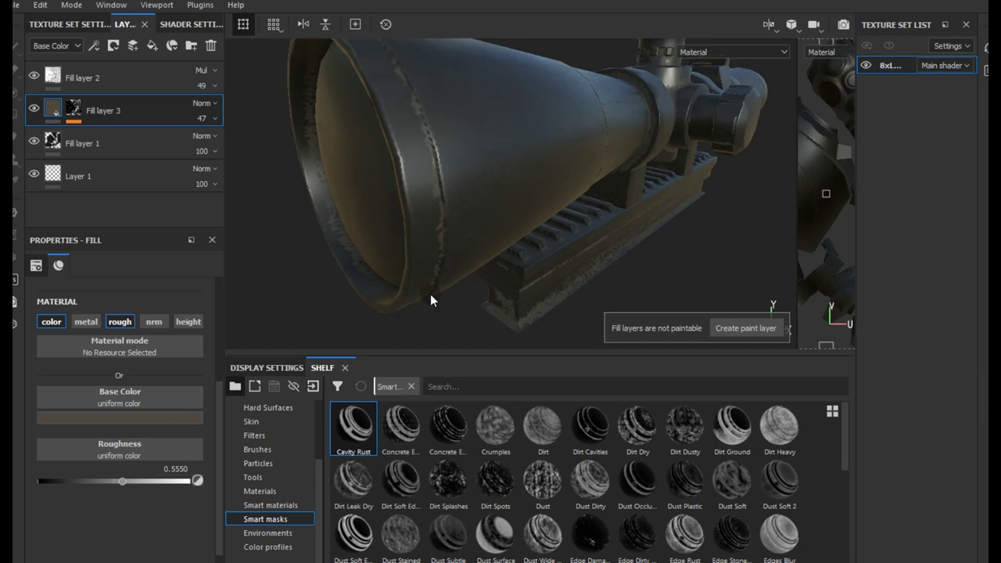
{"action": "scroll", "coordinate": [430, 294], "scroll_direction": "down", "scroll_amount": 3}
{"action": "mouse_move", "coordinate": [371, 286]}
{"action": "left_mouse_down", "text": "alt"}
{"action": "mouse_move", "coordinate": [471, 242]}
{"action": "mouse_move", "coordinate": [493, 282]}
{"action": "mouse_move", "coordinate": [447, 247]}
{"action": "left_mouse_up", "text": "alt"}
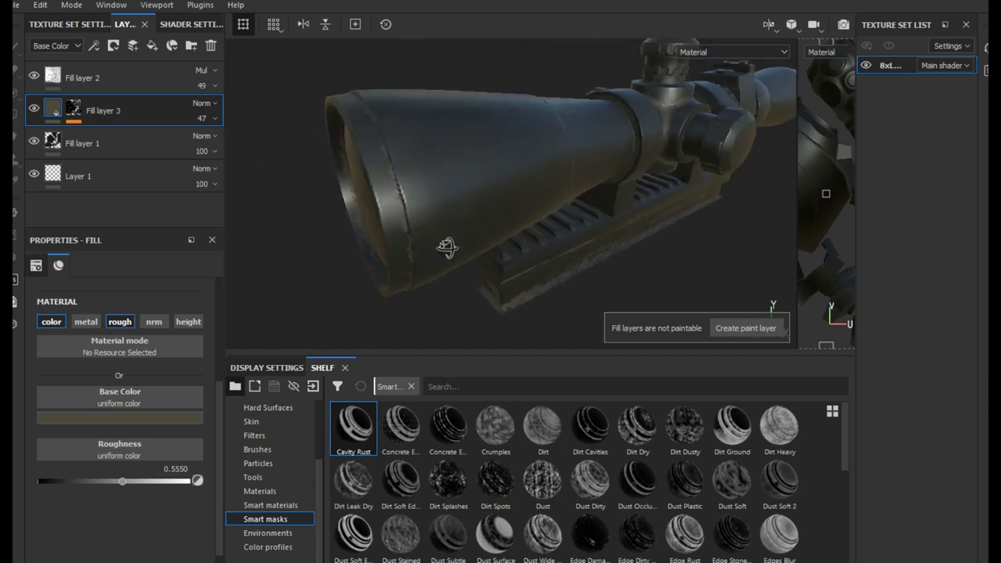
{"action": "scroll", "coordinate": [388, 284], "scroll_direction": "down", "scroll_amount": 2}
{"action": "right_click", "coordinate": [110, 109]}
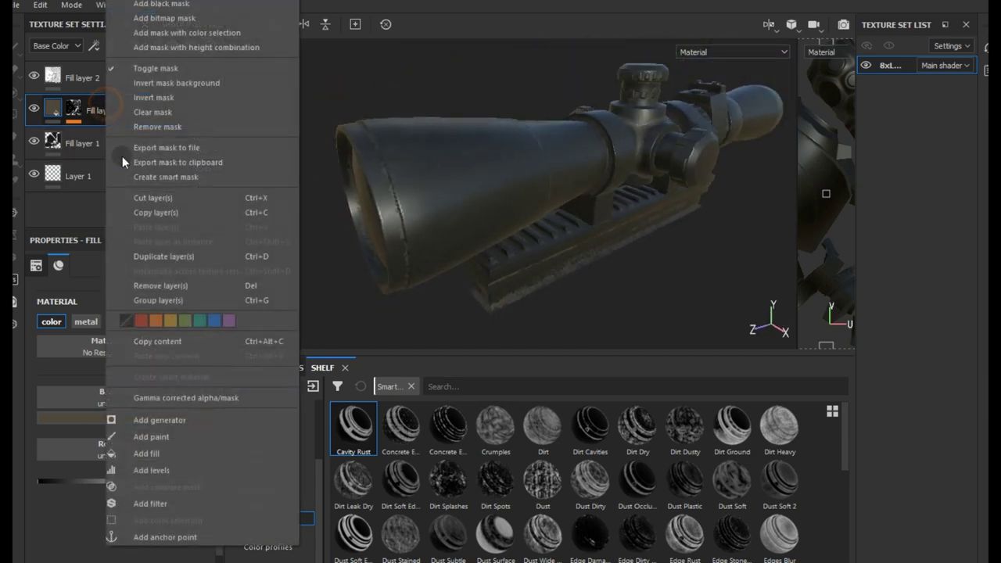
- Duplicate Fill layer 3, clear the copy's mask, and drop the Gun Edges smart mask onto it
{"action": "left_click", "coordinate": [142, 256]}
{"action": "right_click", "coordinate": [117, 128]}
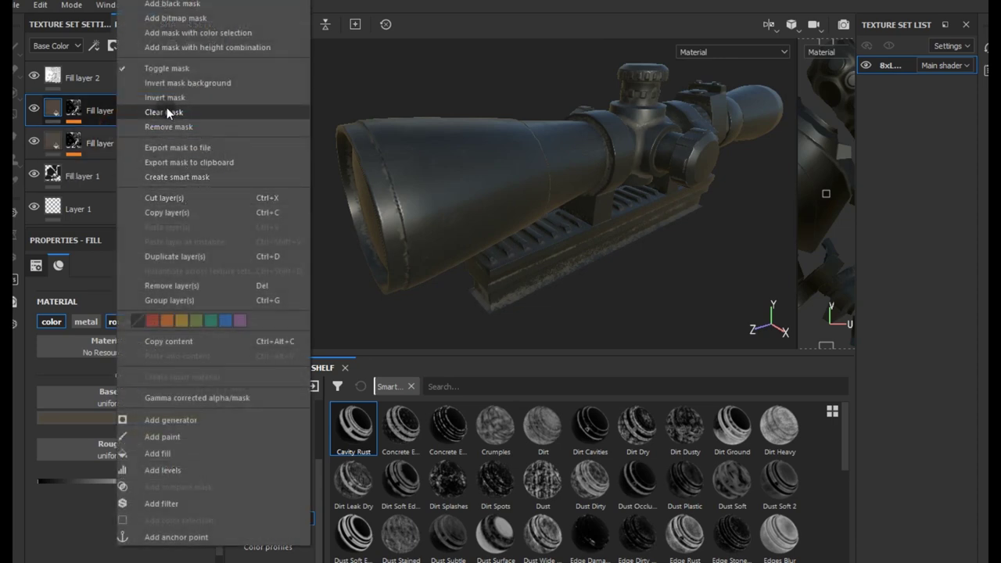
{"action": "left_click", "coordinate": [166, 111]}
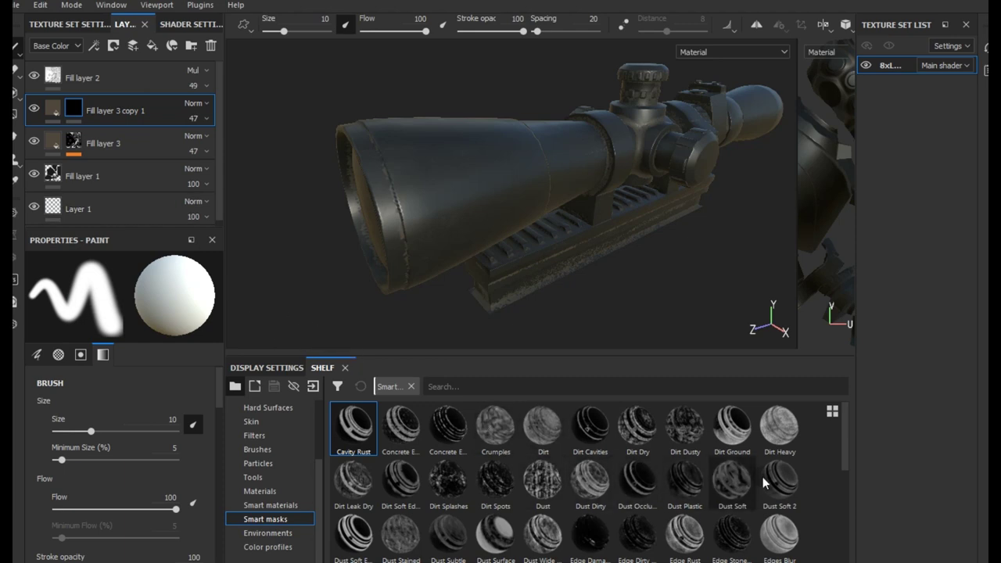
{"action": "scroll", "coordinate": [845, 486], "scroll_direction": "down", "scroll_amount": 2}
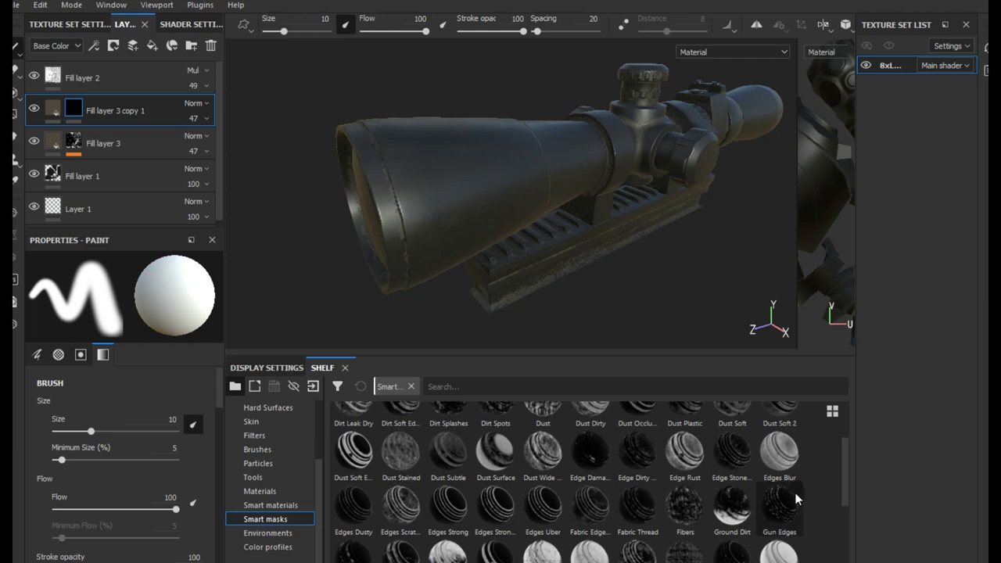
{"action": "left_click_drag", "start_coordinate": [781, 509], "coordinate": [67, 118]}
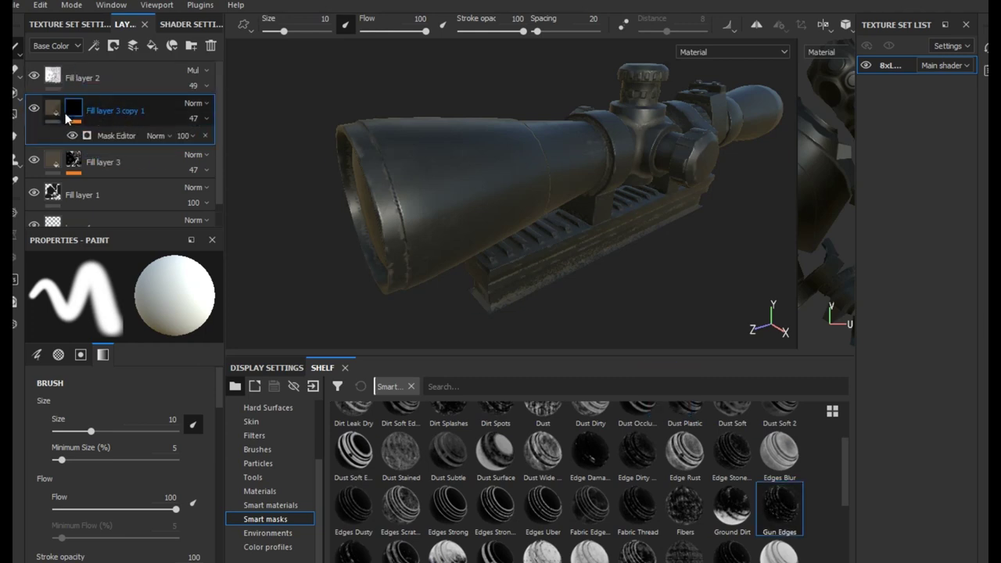
- Lighten Fill layer 3 copy 1's base colour to mid-grey
{"action": "left_click", "coordinate": [58, 115]}
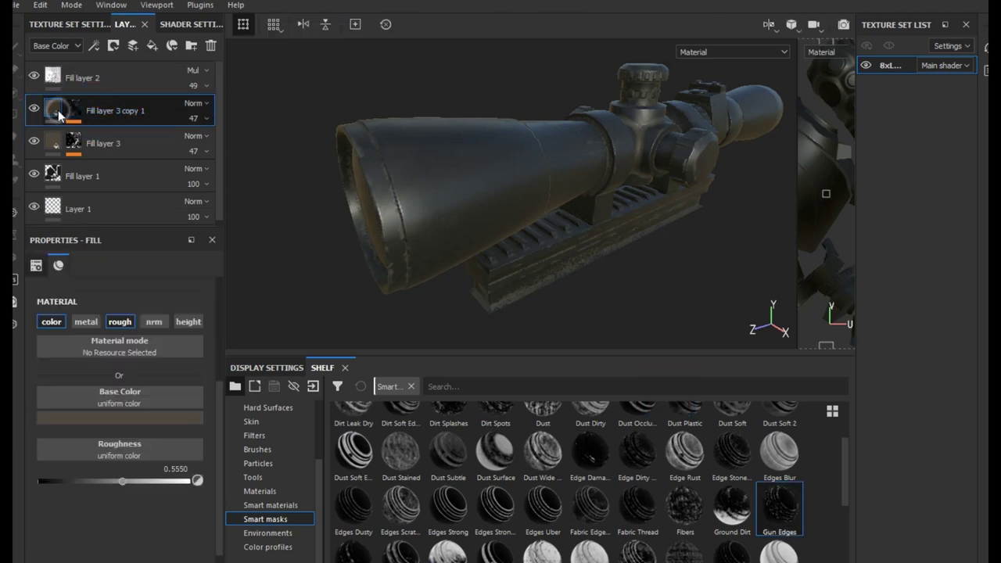
{"action": "left_click", "coordinate": [112, 419]}
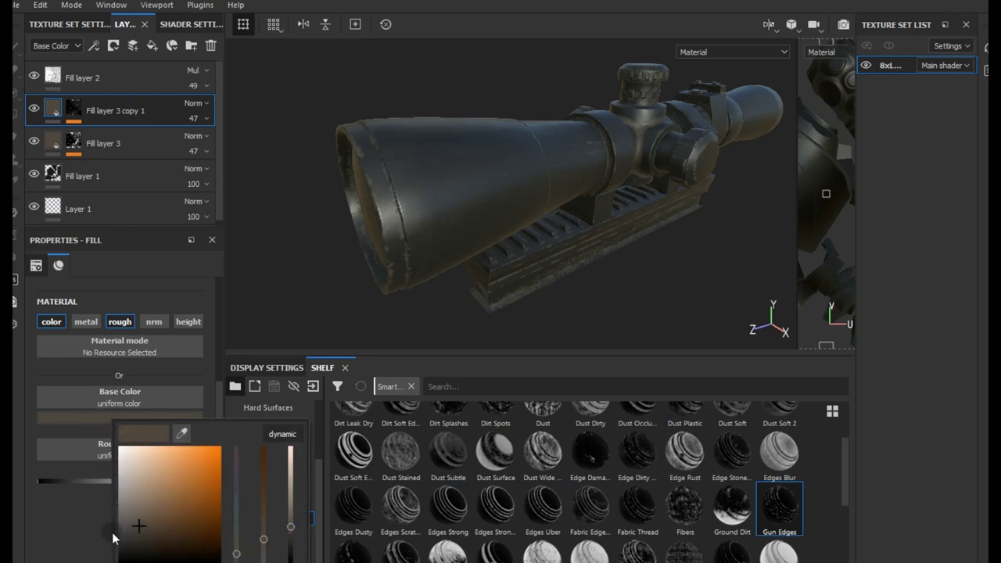
{"action": "mouse_move", "coordinate": [118, 536]}
{"action": "left_mouse_down"}
{"action": "mouse_move", "coordinate": [119, 510]}
{"action": "mouse_move", "coordinate": [120, 521]}
{"action": "left_mouse_up"}
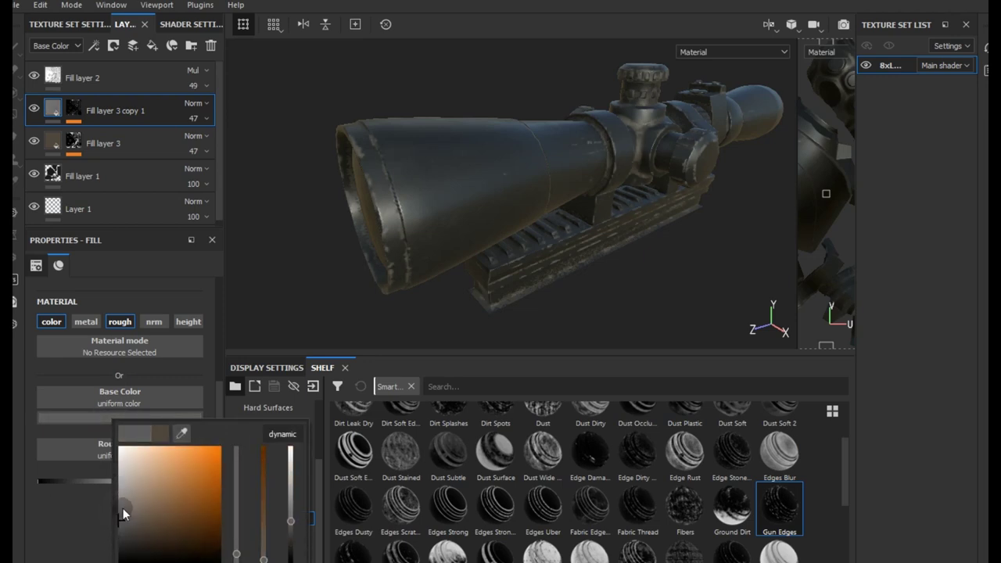
{"action": "left_click", "coordinate": [286, 279]}
{"action": "left_click_drag", "start_coordinate": [391, 260], "coordinate": [304, 208], "text": "alt"}
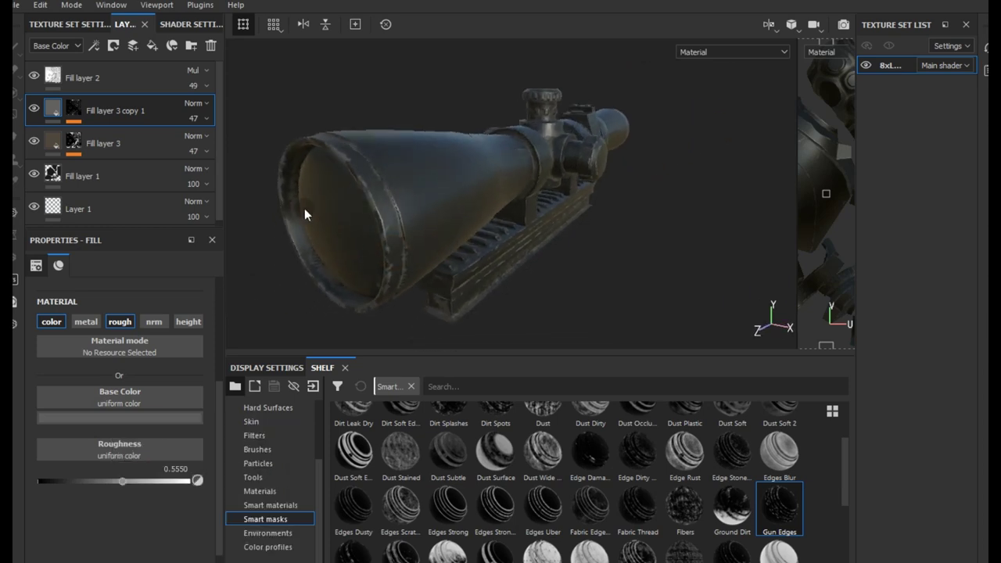
- Set the Gun Edges mask's Global Contrast to 0.96 and Global Balance to 0.58
{"action": "left_click", "coordinate": [82, 115]}
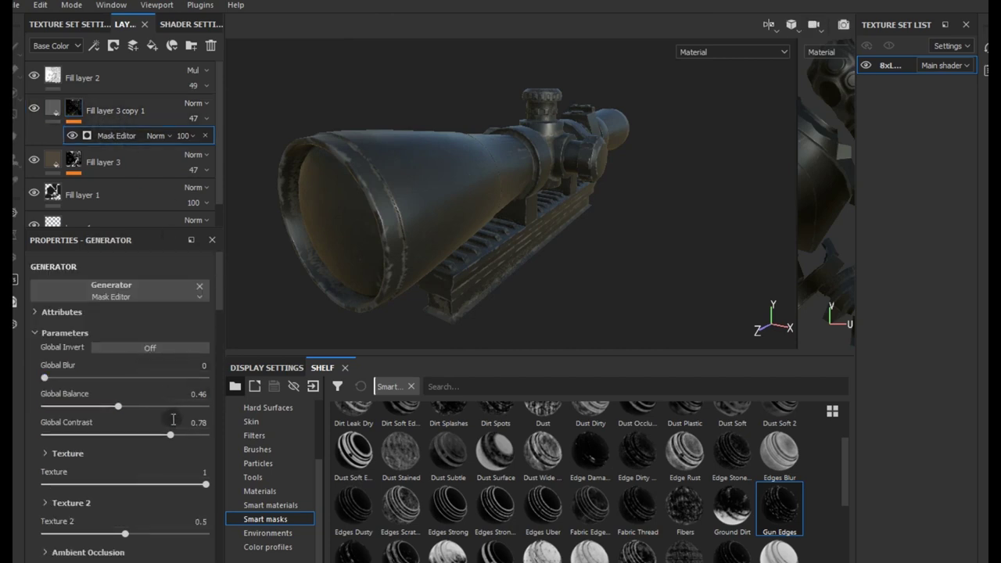
{"action": "left_click", "coordinate": [146, 405]}
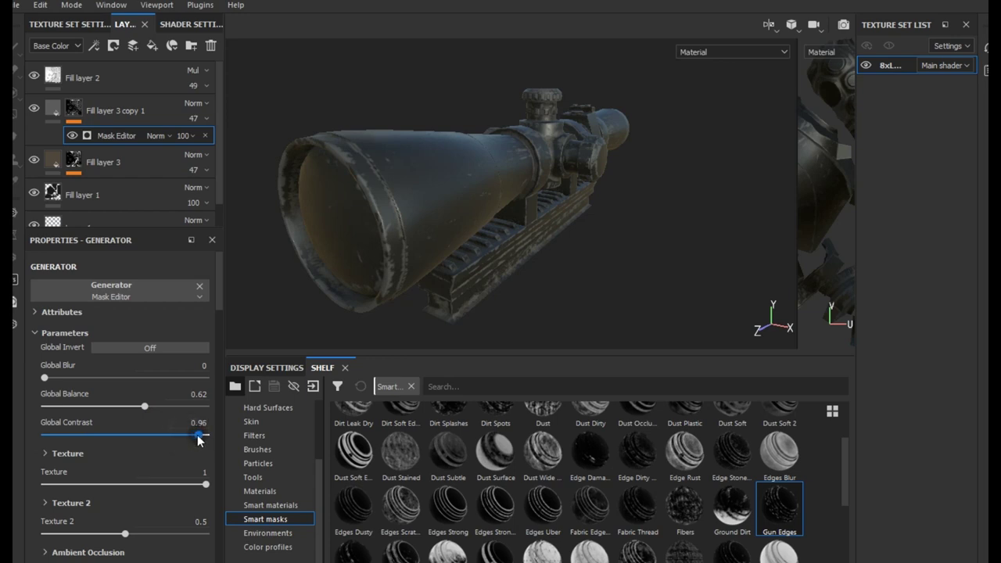
{"action": "mouse_move", "coordinate": [508, 256]}
{"action": "left_mouse_down", "text": "alt"}
{"action": "mouse_move", "coordinate": [407, 273]}
{"action": "mouse_move", "coordinate": [442, 279]}
{"action": "left_mouse_up", "text": "alt"}
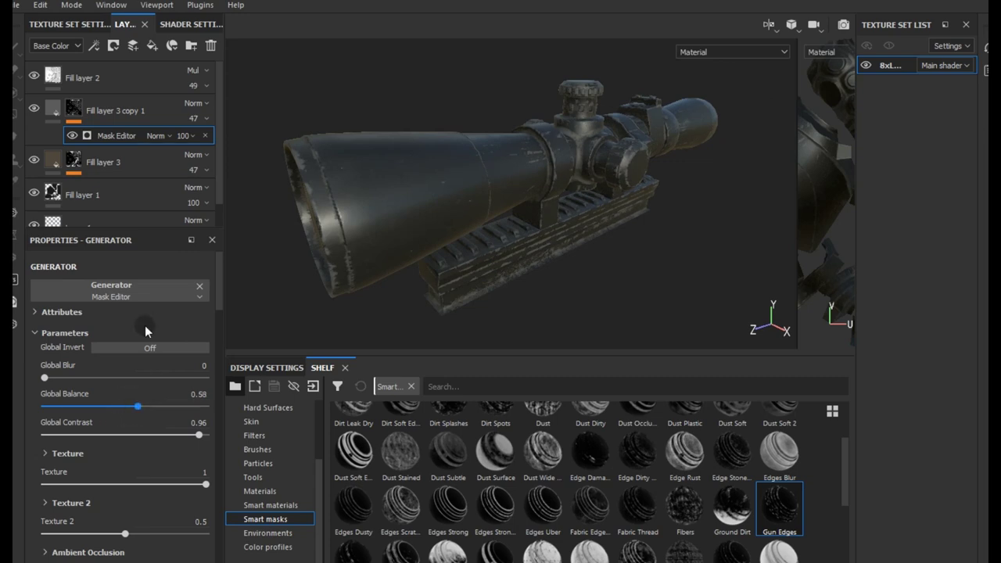
{"action": "left_click", "coordinate": [52, 107]}
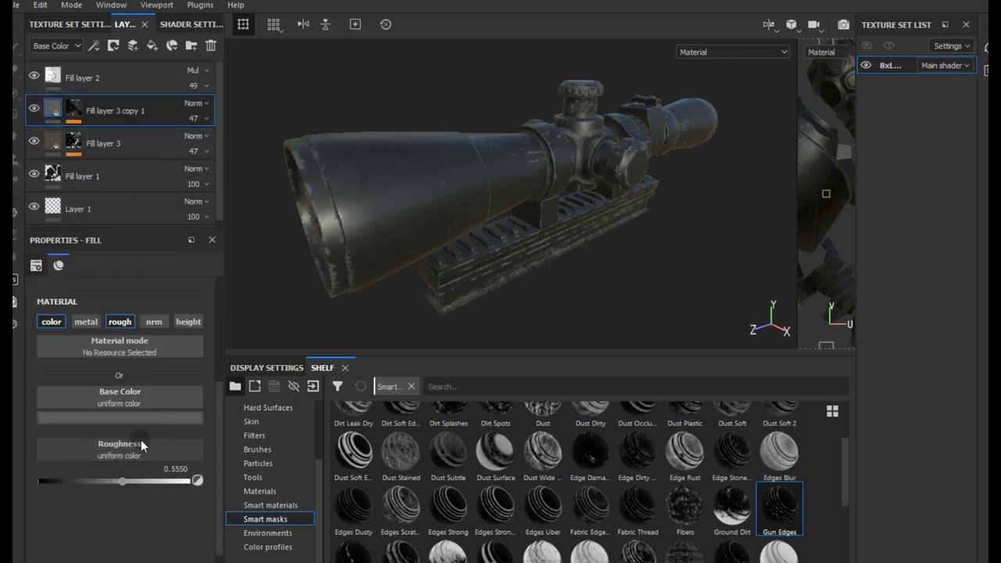
- Darken Fill layer 3 copy 1's base colour slightly, then add a new Fill layer 4 above it
{"action": "left_click", "coordinate": [117, 418]}
{"action": "left_click_drag", "start_coordinate": [111, 513], "coordinate": [110, 521]}
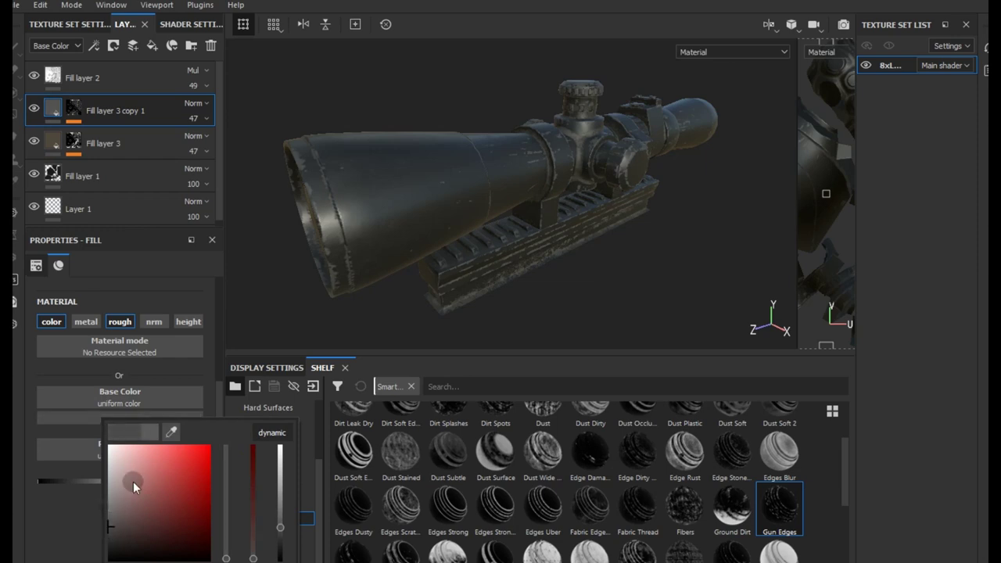
{"action": "left_click", "coordinate": [252, 291]}
{"action": "left_click_drag", "start_coordinate": [377, 289], "coordinate": [357, 240], "text": "alt"}
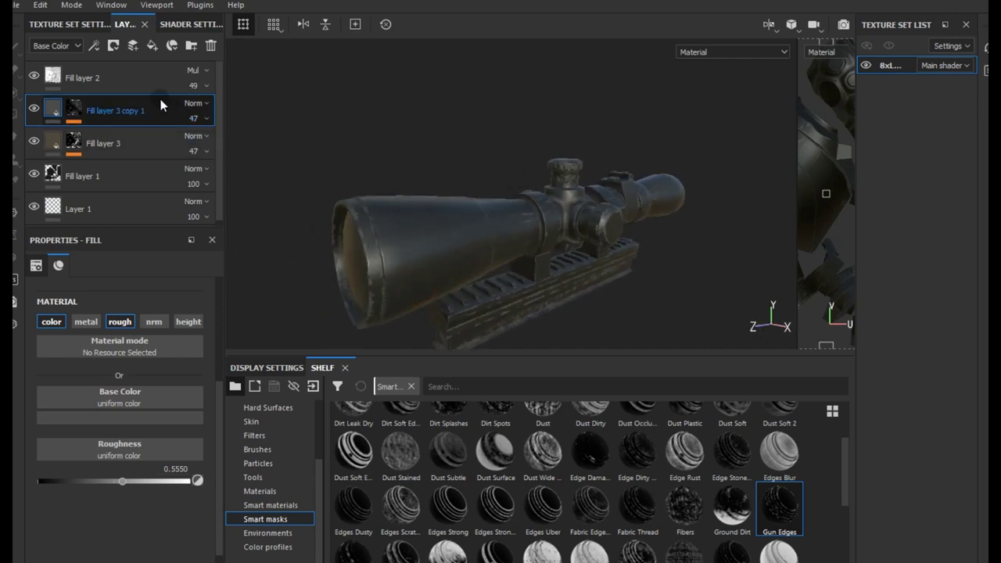
{"action": "left_click", "coordinate": [152, 45]}
{"action": "right_click", "coordinate": [109, 113]}
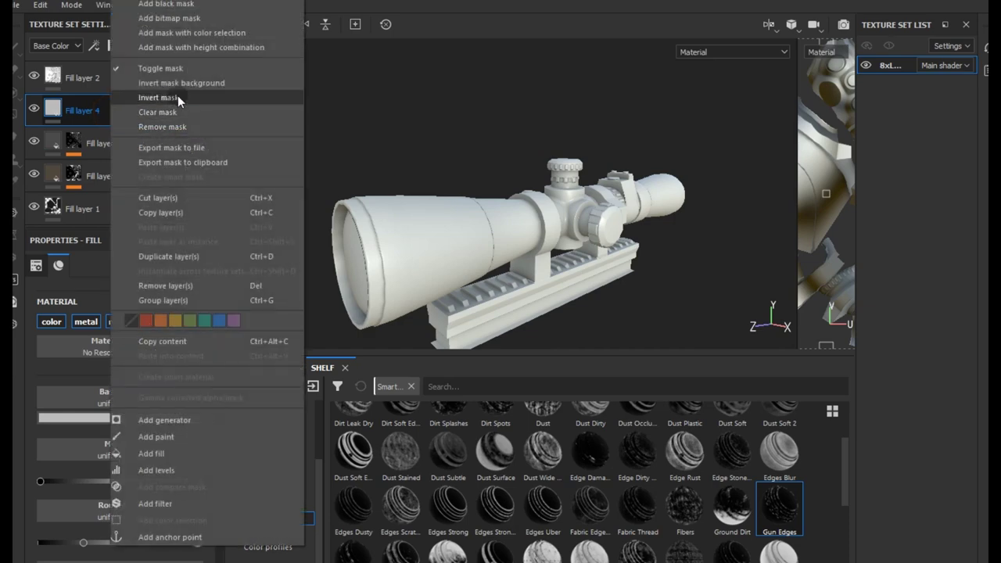
- Give Fill layer 4 a black mask and paint the front lens glass into it
{"action": "left_click", "coordinate": [166, 3]}
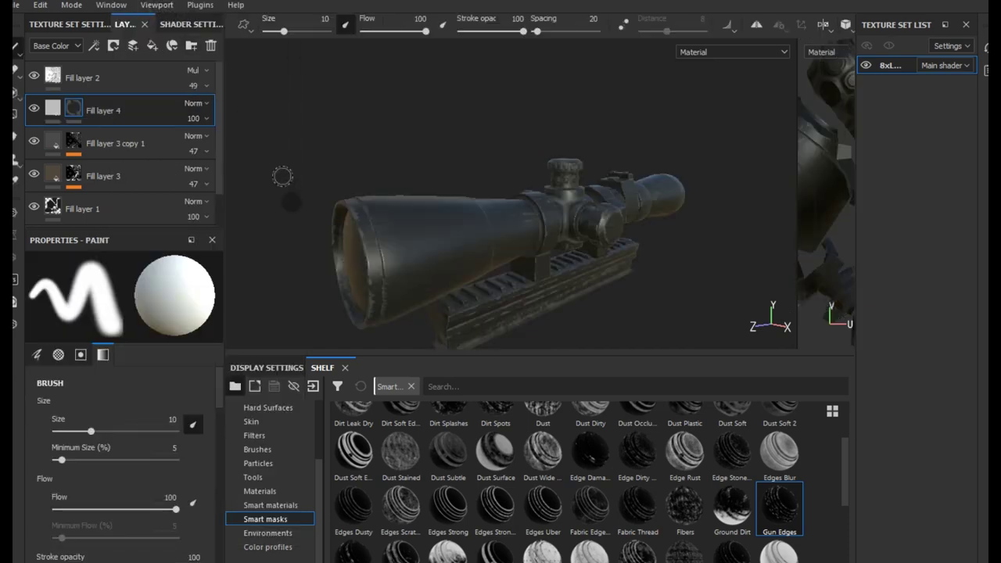
{"action": "left_click_drag", "start_coordinate": [299, 230], "coordinate": [465, 213], "text": "alt"}
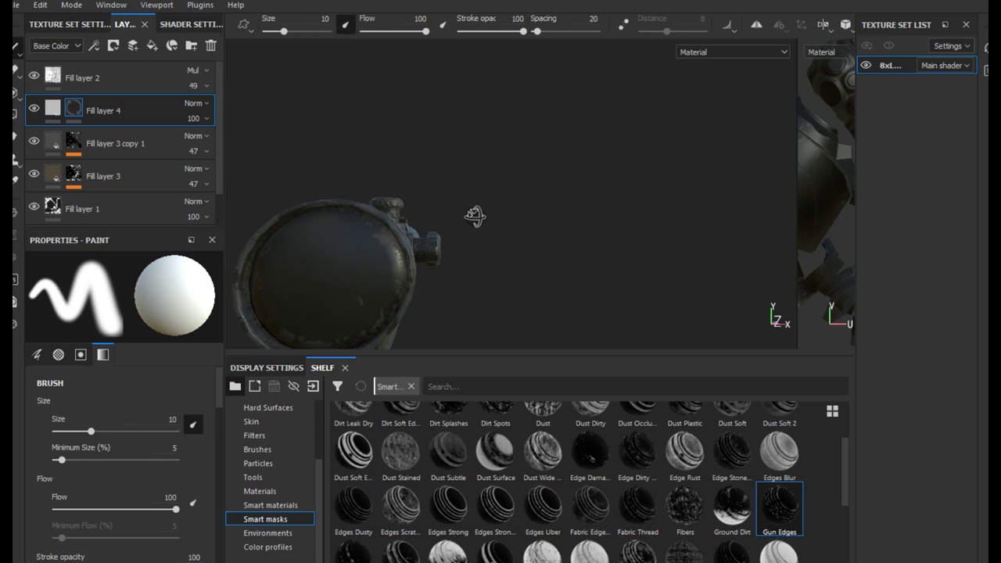
{"action": "left_click_drag", "start_coordinate": [404, 257], "coordinate": [422, 219], "text": "alt"}
{"action": "mouse_move", "coordinate": [406, 219]}
{"action": "right_mouse_down", "text": "ctrl"}
{"action": "mouse_move", "coordinate": [420, 229]}
{"action": "mouse_move", "coordinate": [367, 233]}
{"action": "right_mouse_up", "text": "ctrl"}
{"action": "left_click", "coordinate": [370, 228]}
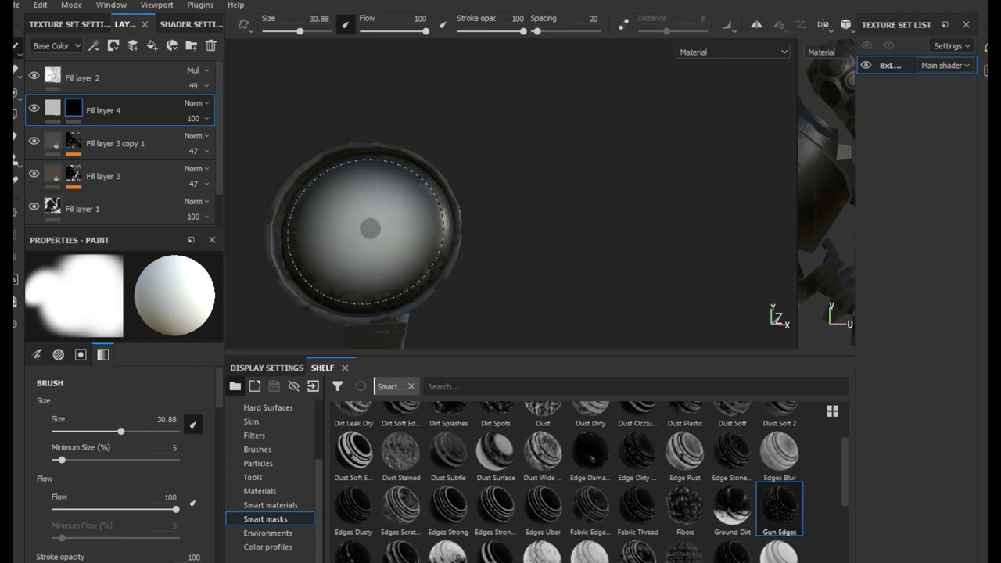
- Turn off Fill layer 4's metal channel and lower its roughness to about 0.0092
{"action": "left_click", "coordinate": [63, 110]}
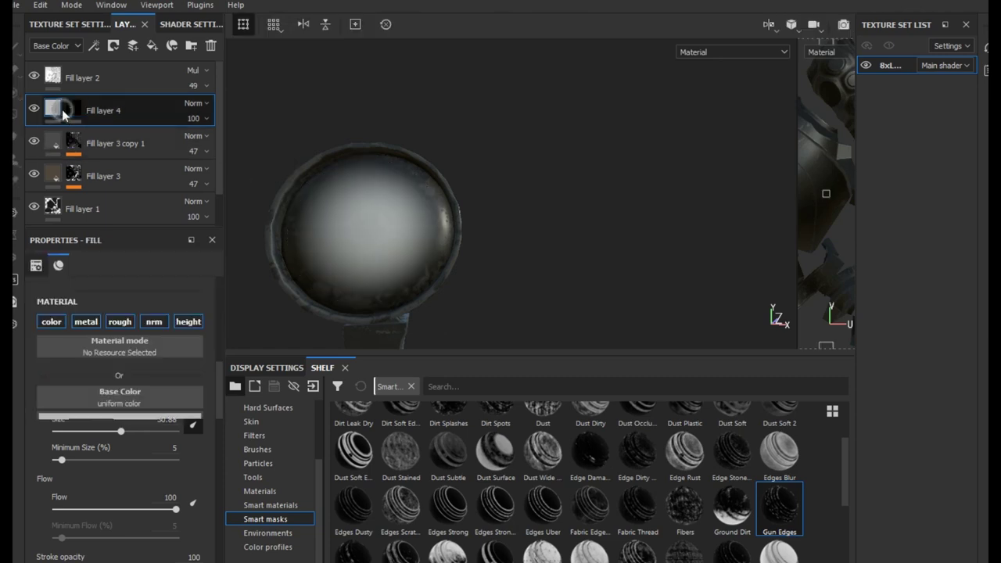
{"action": "left_click", "coordinate": [86, 321]}
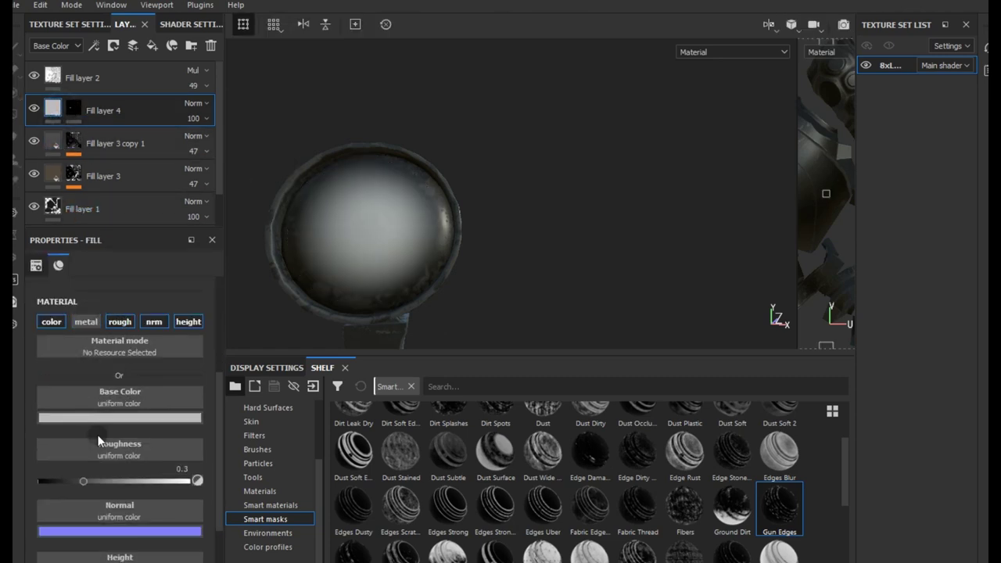
{"action": "left_click_drag", "start_coordinate": [42, 480], "coordinate": [39, 480]}
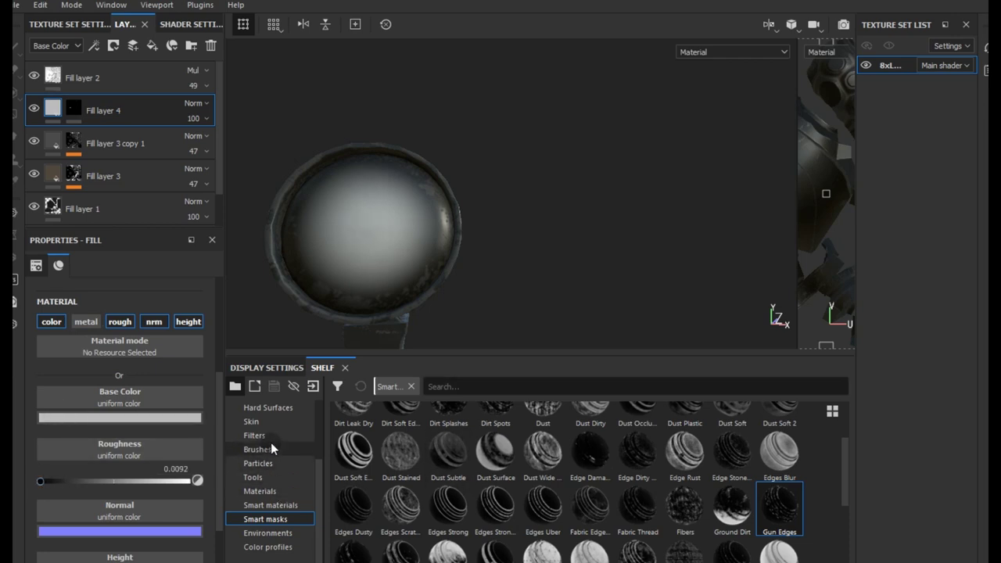
- Apply the Plastic Glossy material to Fill layer 4 with its metal channel disabled
{"action": "left_click", "coordinate": [265, 490]}
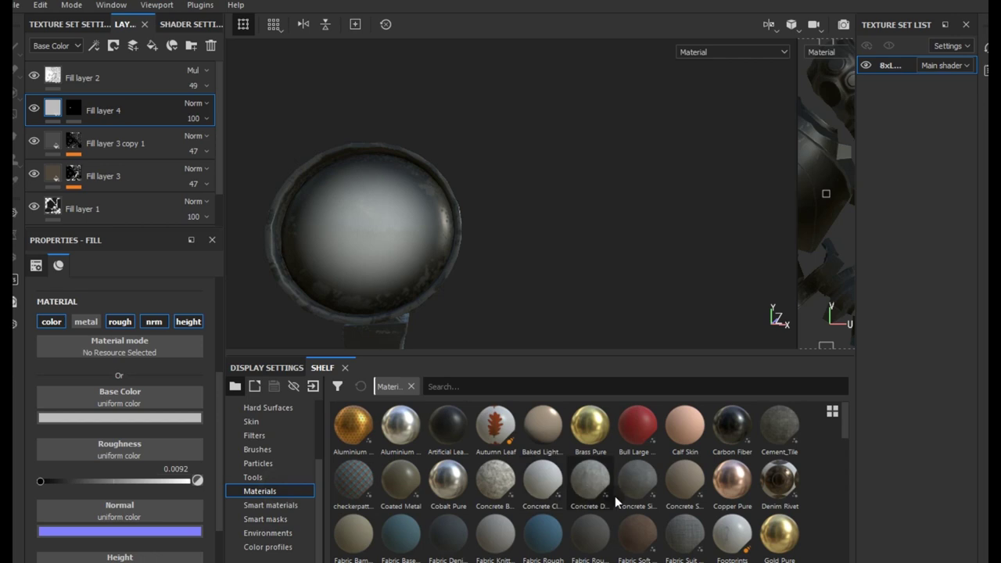
{"action": "scroll", "coordinate": [614, 500], "scroll_direction": "down", "scroll_amount": 5}
{"action": "left_click_drag", "start_coordinate": [732, 534], "coordinate": [204, 508]}
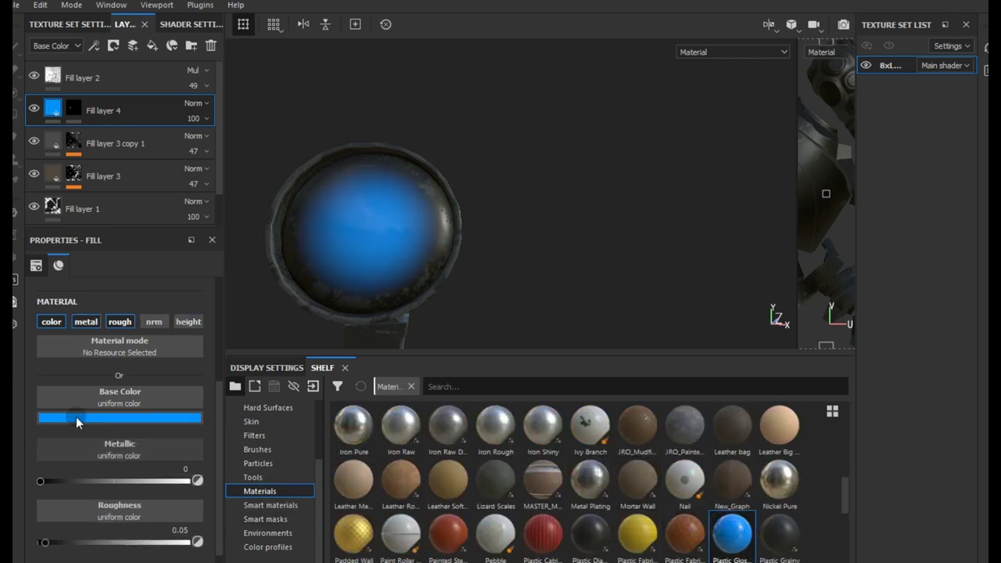
{"action": "left_click", "coordinate": [80, 322]}
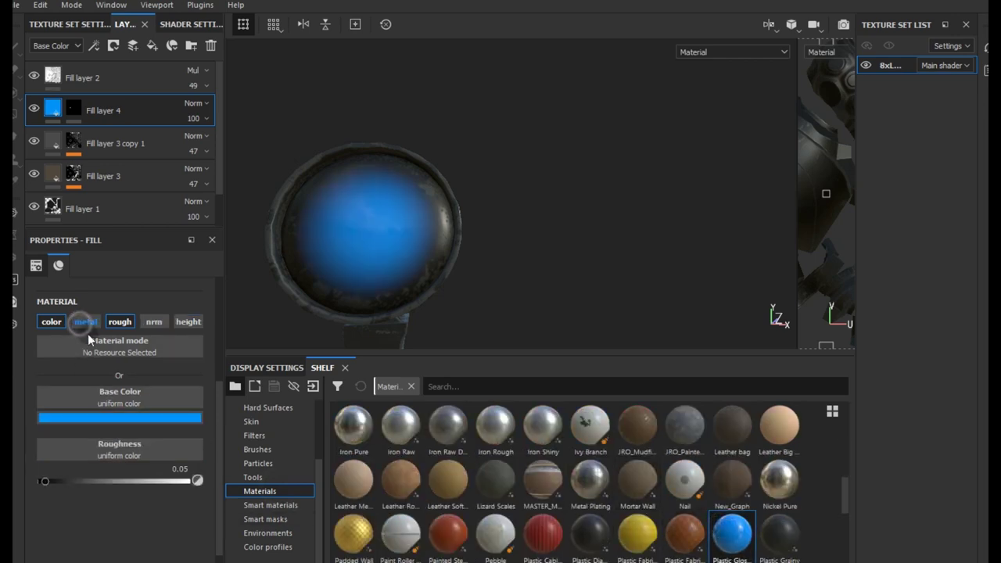
- Set Fill layer 4's base colour to near-black
{"action": "left_click", "coordinate": [107, 418]}
{"action": "left_click", "coordinate": [113, 522]}
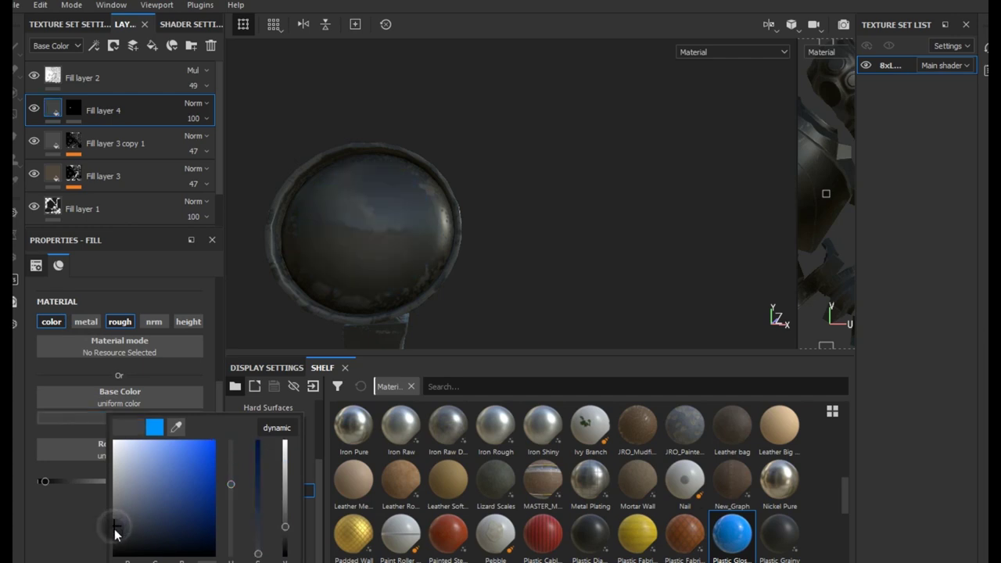
{"action": "left_click", "coordinate": [521, 276]}
{"action": "mouse_move", "coordinate": [520, 275]}
{"action": "left_mouse_down", "text": "alt"}
{"action": "mouse_move", "coordinate": [492, 288]}
{"action": "mouse_move", "coordinate": [502, 301]}
{"action": "mouse_move", "coordinate": [578, 257]}
{"action": "mouse_move", "coordinate": [545, 248]}
{"action": "mouse_move", "coordinate": [555, 245]}
{"action": "left_mouse_up", "text": "alt"}
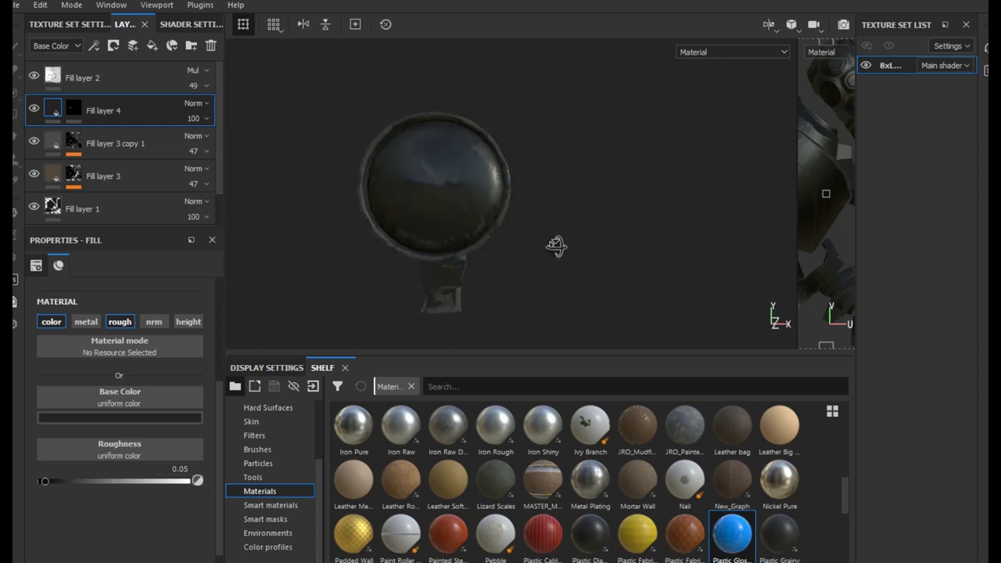
{"action": "right_click", "coordinate": [127, 112]}
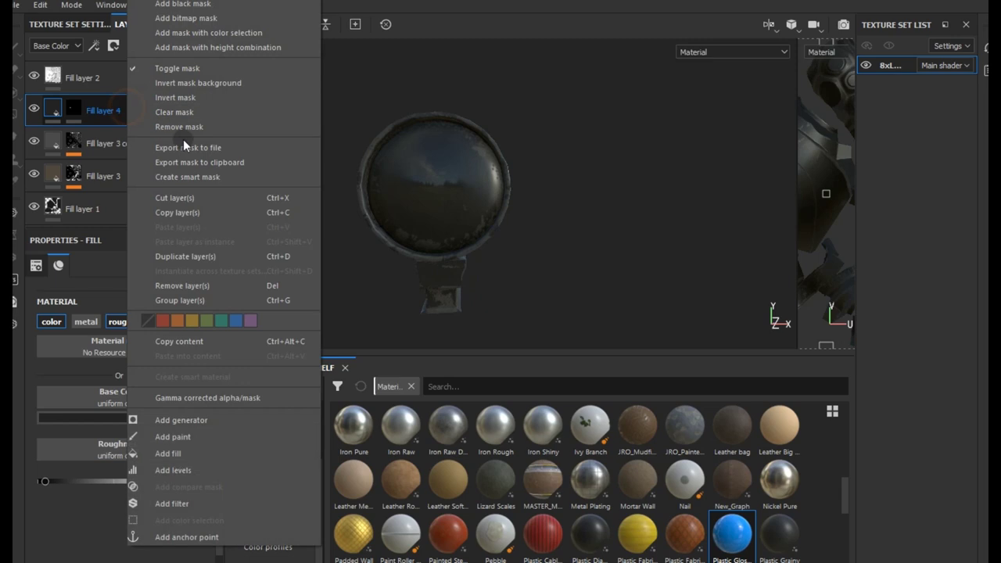
- Add a black mask to Fill layer 4 and add an empty filter effect to it
{"action": "left_click", "coordinate": [187, 110]}
{"action": "key", "text": "1"}
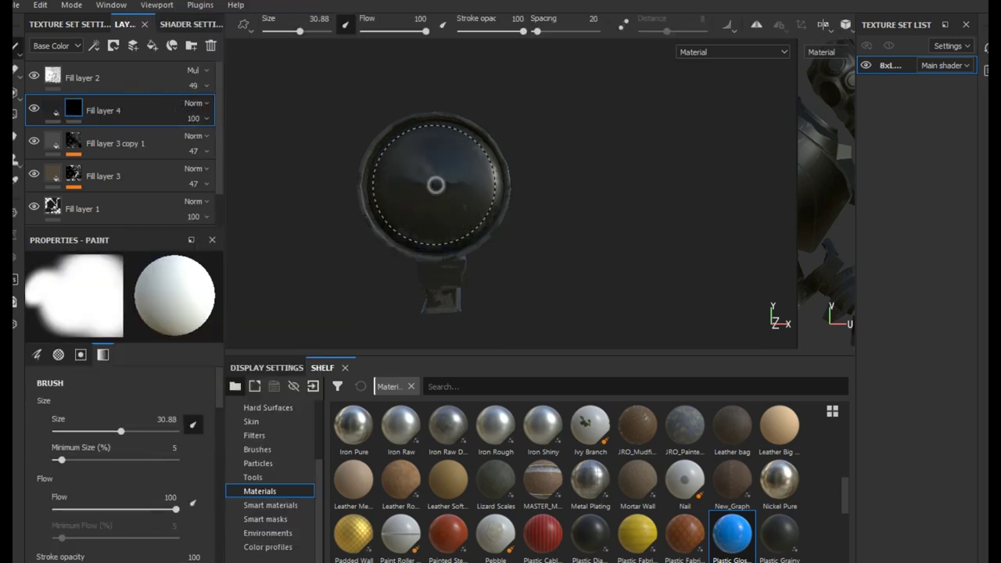
{"action": "mouse_move", "coordinate": [598, 232]}
{"action": "left_mouse_down", "text": "alt"}
{"action": "mouse_move", "coordinate": [525, 251]}
{"action": "mouse_move", "coordinate": [645, 226]}
{"action": "mouse_move", "coordinate": [704, 226]}
{"action": "mouse_move", "coordinate": [594, 234]}
{"action": "mouse_move", "coordinate": [603, 241]}
{"action": "left_mouse_up", "text": "alt"}
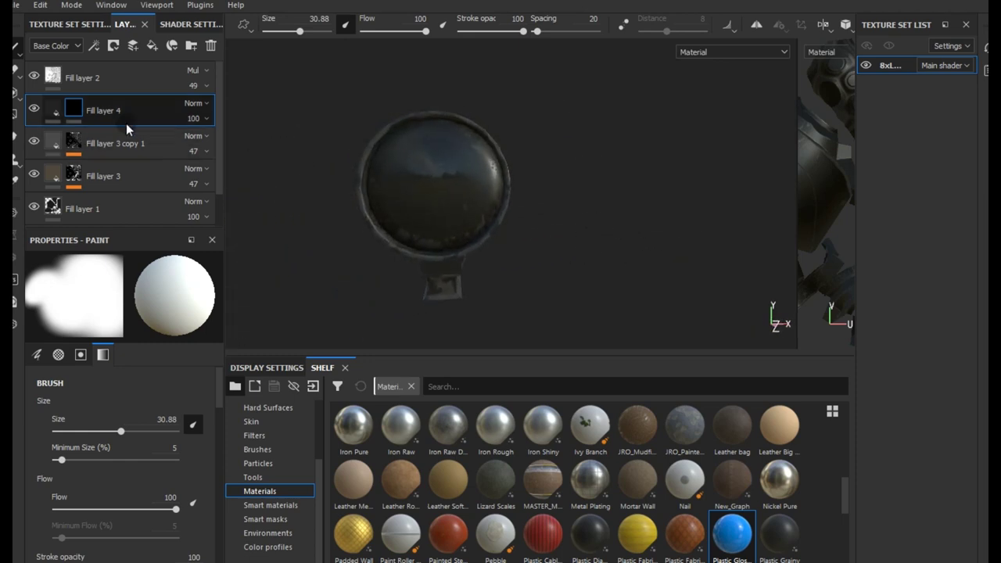
{"action": "left_click", "coordinate": [95, 46]}
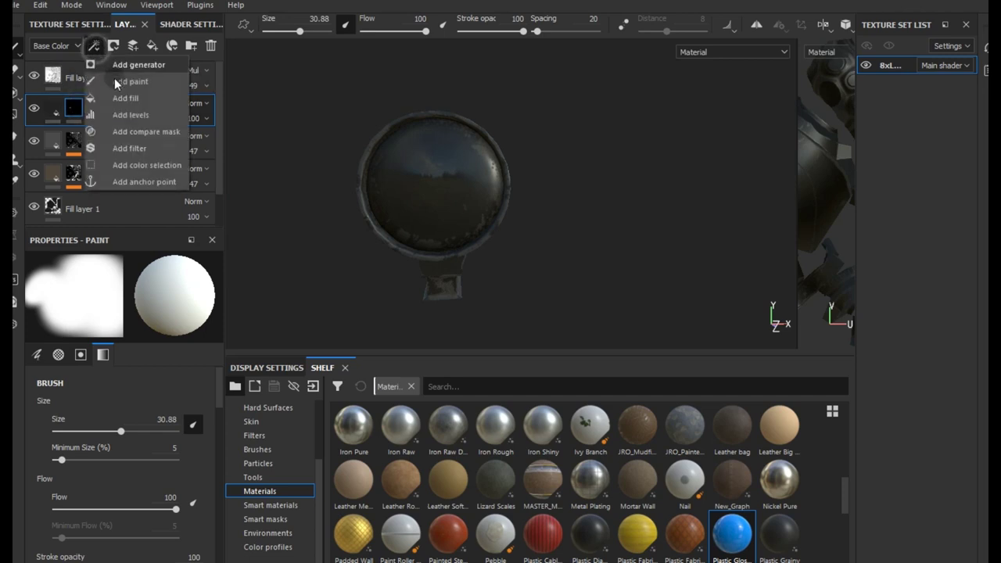
{"action": "left_click", "coordinate": [137, 149]}
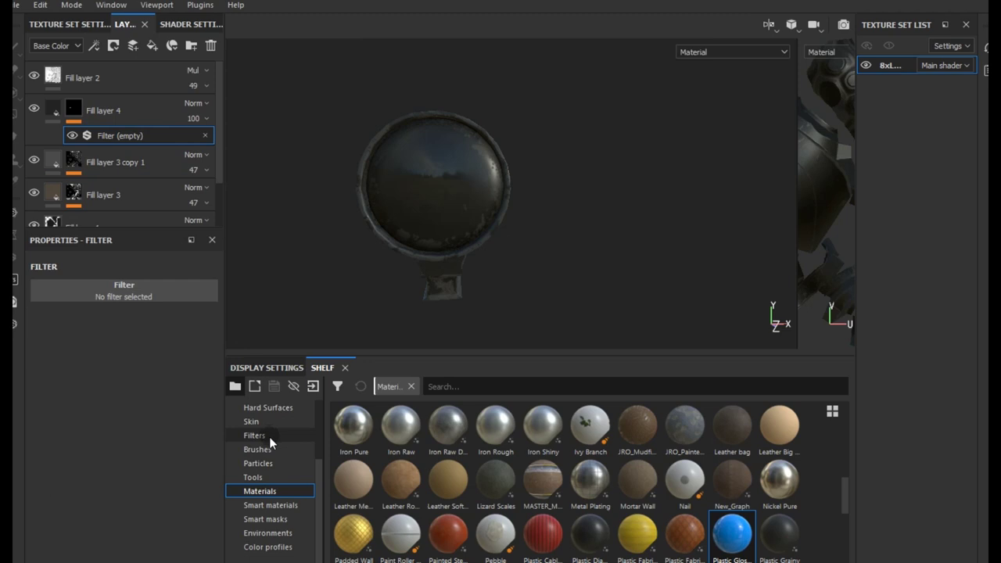
- Assign the Blur filter to the empty filter slot with intensity about 5
{"action": "left_click", "coordinate": [270, 435]}
{"action": "mouse_move", "coordinate": [486, 441]}
{"action": "left_mouse_down"}
{"action": "mouse_move", "coordinate": [199, 273]}
{"action": "mouse_move", "coordinate": [129, 290]}
{"action": "left_mouse_up"}
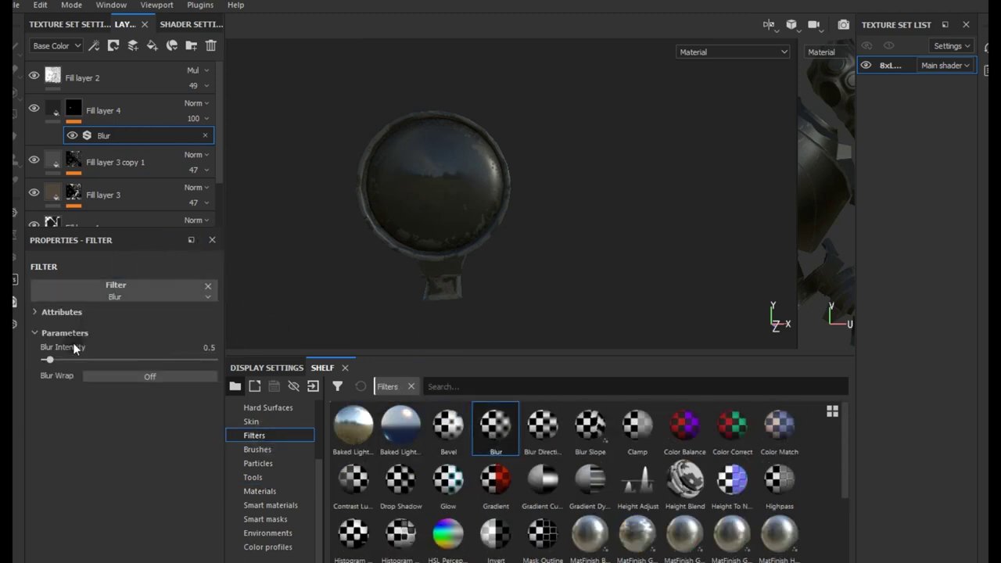
{"action": "mouse_move", "coordinate": [50, 359]}
{"action": "left_mouse_down"}
{"action": "mouse_move", "coordinate": [122, 362]}
{"action": "mouse_move", "coordinate": [40, 360]}
{"action": "left_mouse_up"}
- Delete the Blur filter from Fill layer 4's mask
{"action": "scroll", "coordinate": [373, 213], "scroll_direction": "up", "scroll_amount": 2}
{"action": "scroll", "coordinate": [406, 198], "scroll_direction": "up", "scroll_amount": 3}
{"action": "left_click_drag", "start_coordinate": [463, 297], "coordinate": [534, 295], "text": "alt"}
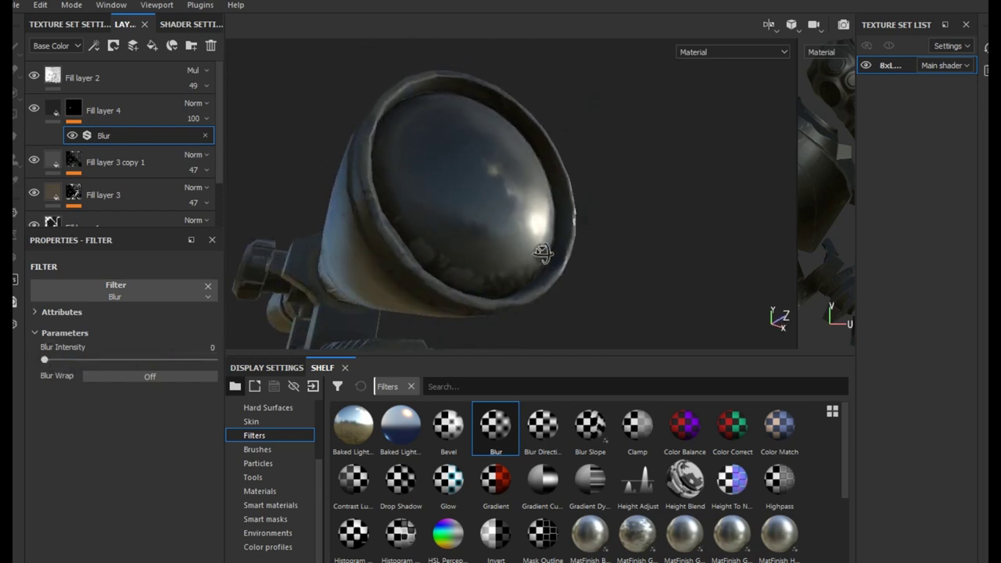
{"action": "left_click_drag", "start_coordinate": [534, 295], "coordinate": [464, 290], "text": "alt"}
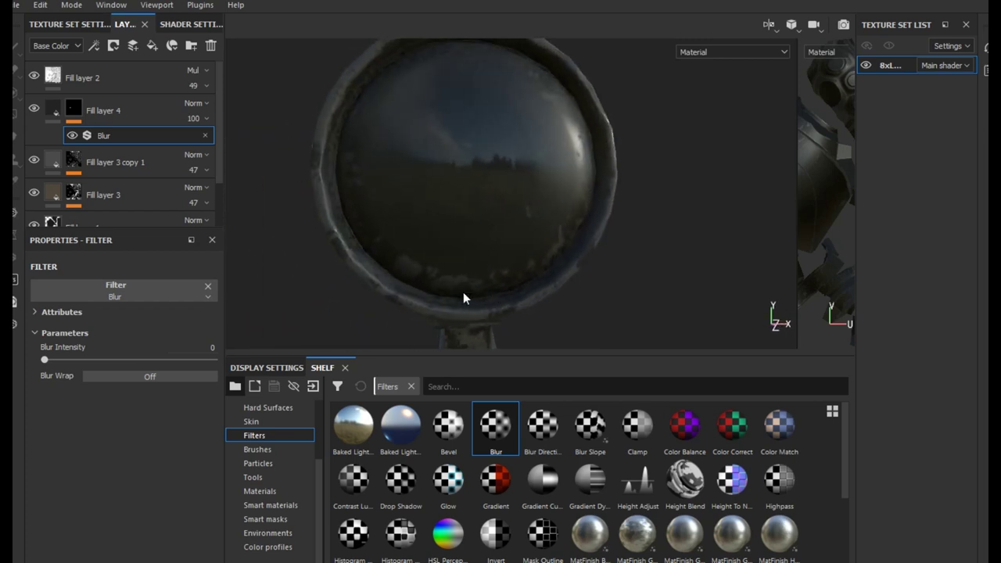
{"action": "scroll", "coordinate": [347, 270], "scroll_direction": "down", "scroll_amount": 1}
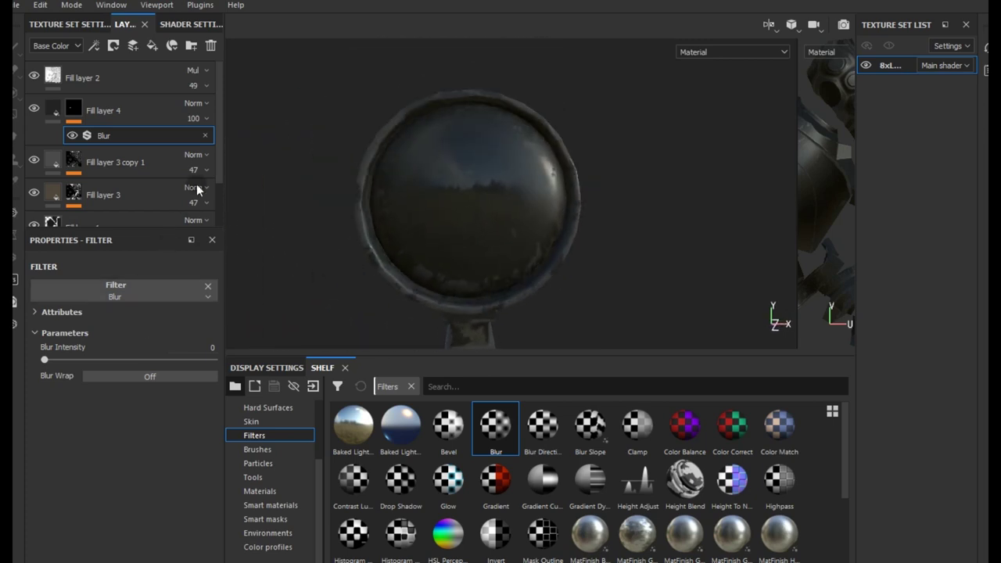
{"action": "key", "text": "Delete"}
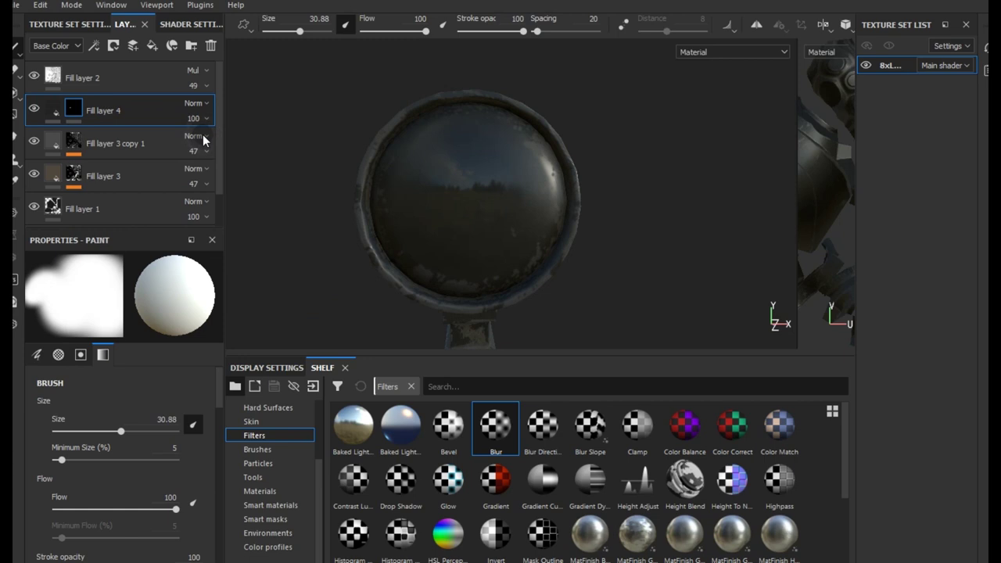
{"action": "mouse_move", "coordinate": [539, 278]}
{"action": "left_mouse_down", "text": "alt"}
{"action": "mouse_move", "coordinate": [612, 275]}
{"action": "mouse_move", "coordinate": [638, 284]}
{"action": "mouse_move", "coordinate": [641, 297]}
{"action": "mouse_move", "coordinate": [605, 315]}
{"action": "mouse_move", "coordinate": [565, 314]}
{"action": "mouse_move", "coordinate": [460, 229]}
{"action": "mouse_move", "coordinate": [563, 211]}
{"action": "mouse_move", "coordinate": [652, 253]}
{"action": "mouse_move", "coordinate": [401, 295]}
{"action": "mouse_move", "coordinate": [391, 212]}
{"action": "mouse_move", "coordinate": [362, 201]}
{"action": "left_mouse_up", "text": "alt"}
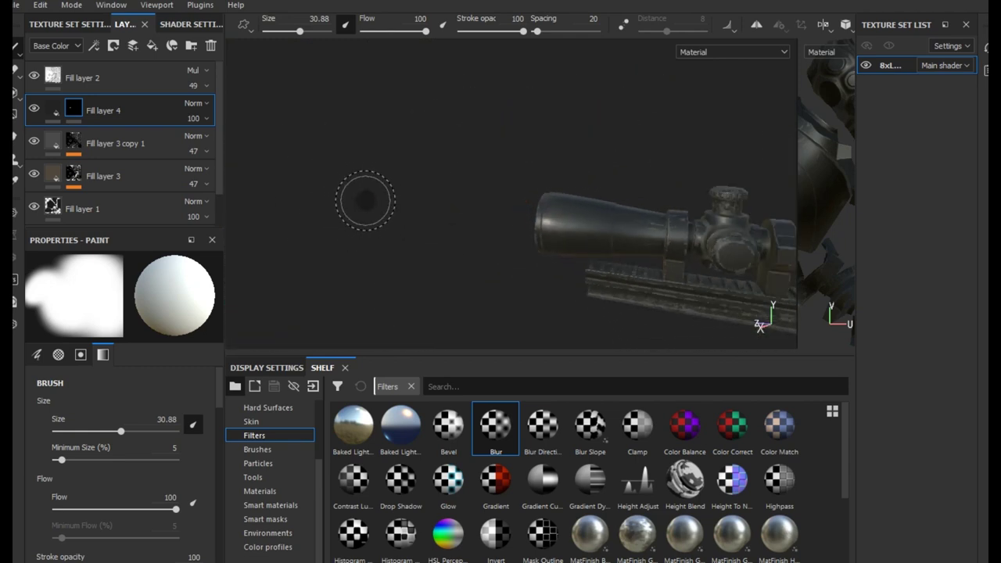
- Orbit and centre the view for a head-on look at the scope's front lens
{"action": "mouse_move", "coordinate": [572, 281]}
{"action": "left_mouse_down", "text": "alt"}
{"action": "mouse_move", "coordinate": [305, 203]}
{"action": "mouse_move", "coordinate": [610, 232]}
{"action": "left_mouse_up", "text": "alt"}
{"action": "mouse_move", "coordinate": [610, 232]}
{"action": "middle_mouse_down", "text": "alt"}
{"action": "mouse_move", "coordinate": [465, 230]}
{"action": "mouse_move", "coordinate": [464, 214]}
{"action": "middle_mouse_up", "text": "alt"}
{"action": "mouse_move", "coordinate": [474, 238]}
{"action": "left_mouse_down", "text": "alt"}
{"action": "mouse_move", "coordinate": [565, 310]}
{"action": "mouse_move", "coordinate": [558, 297]}
{"action": "left_mouse_up", "text": "alt"}
{"action": "middle_click_drag", "start_coordinate": [558, 297], "coordinate": [553, 308], "text": "alt"}
{"action": "left_click_drag", "start_coordinate": [553, 308], "coordinate": [558, 302], "text": "alt"}
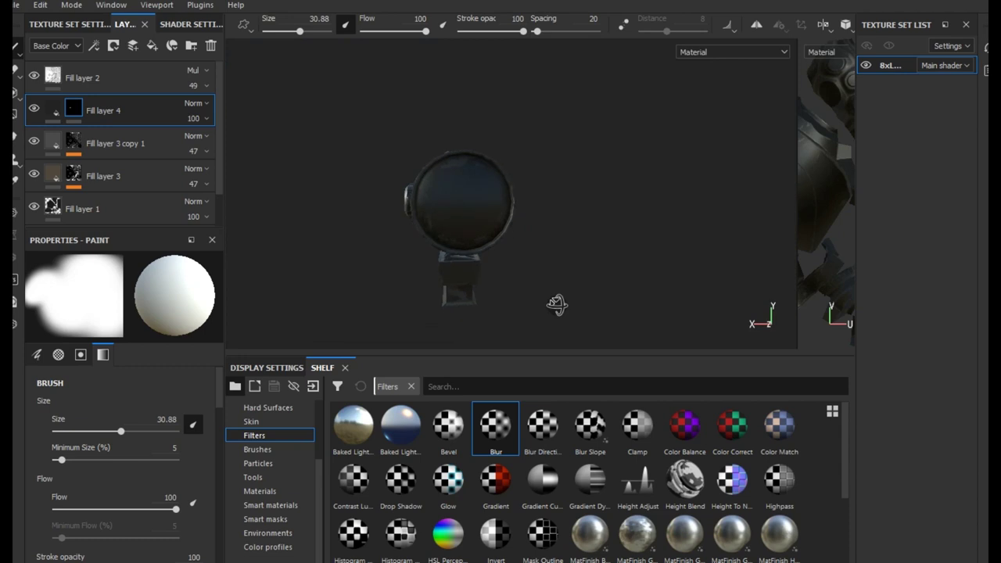
{"action": "mouse_move", "coordinate": [432, 188]}
{"action": "left_mouse_down", "text": "alt"}
{"action": "mouse_move", "coordinate": [424, 169]}
{"action": "mouse_move", "coordinate": [453, 190]}
{"action": "left_mouse_up", "text": "alt"}
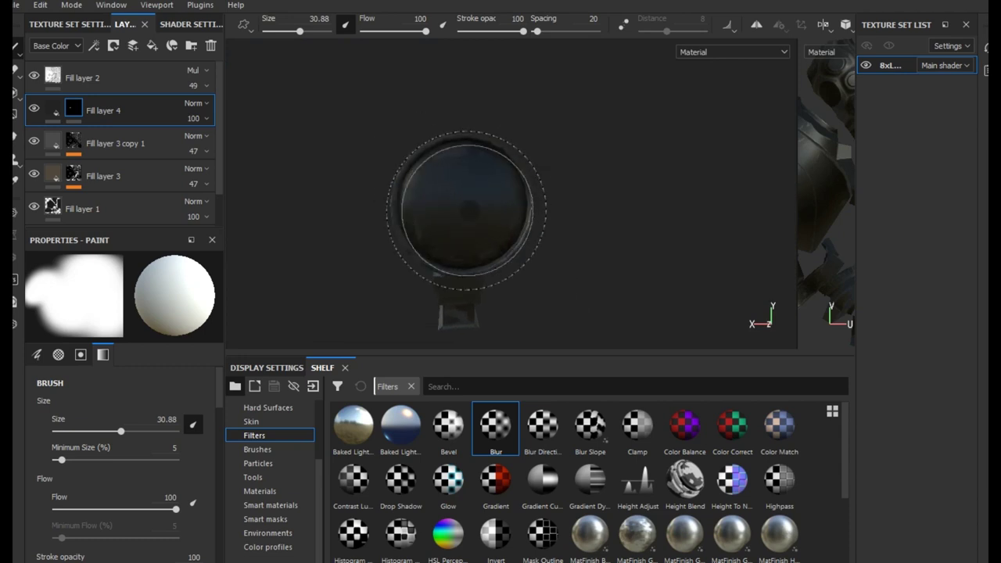
{"action": "scroll", "coordinate": [453, 203], "scroll_direction": "up", "scroll_amount": 3}
{"action": "scroll", "coordinate": [462, 207], "scroll_direction": "up", "scroll_amount": 2}
{"action": "scroll", "coordinate": [464, 208], "scroll_direction": "down", "scroll_amount": 2}
- Shrink the brush to 22.64 and rotate the lighting to catch a lens highlight
{"action": "key", "text": "bracketleft"}
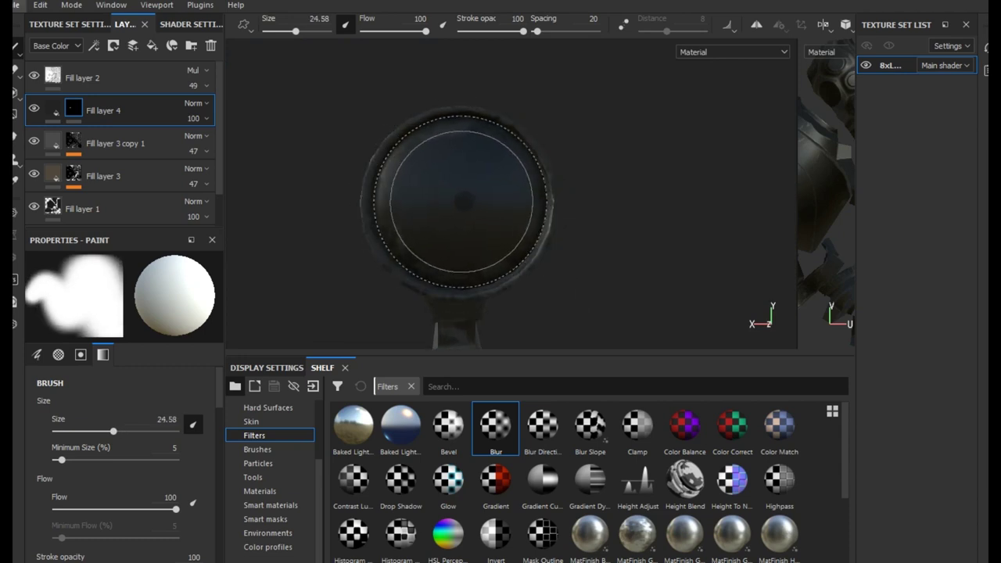
{"action": "key", "text": "bracketleft"}
{"action": "right_click_drag", "start_coordinate": [462, 202], "coordinate": [458, 202], "text": "shift"}
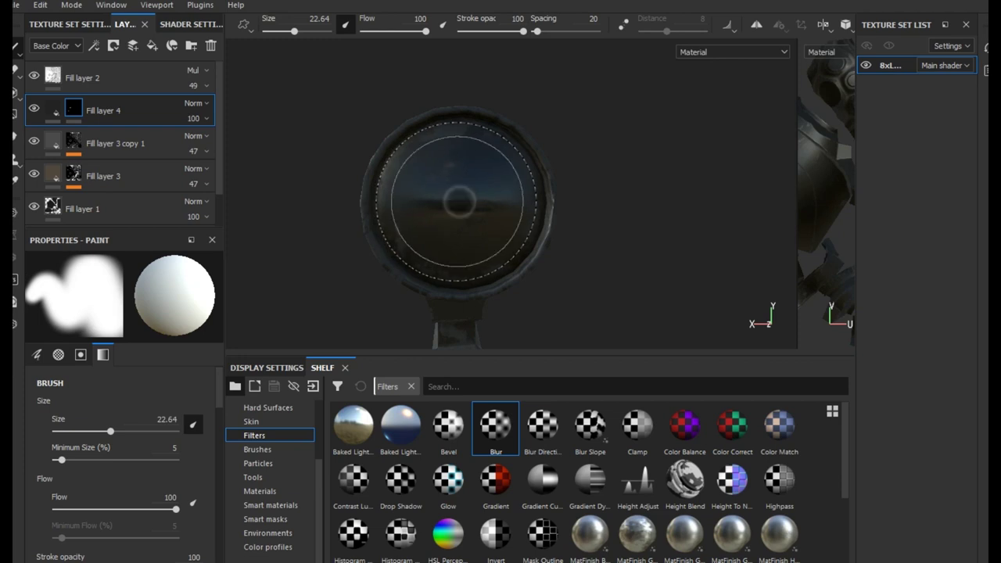
- Orbit to three-quarter and side-on views of the scope body
{"action": "scroll", "coordinate": [539, 213], "scroll_direction": "down", "scroll_amount": 3}
{"action": "left_click_drag", "start_coordinate": [542, 217], "coordinate": [587, 260], "text": "alt"}
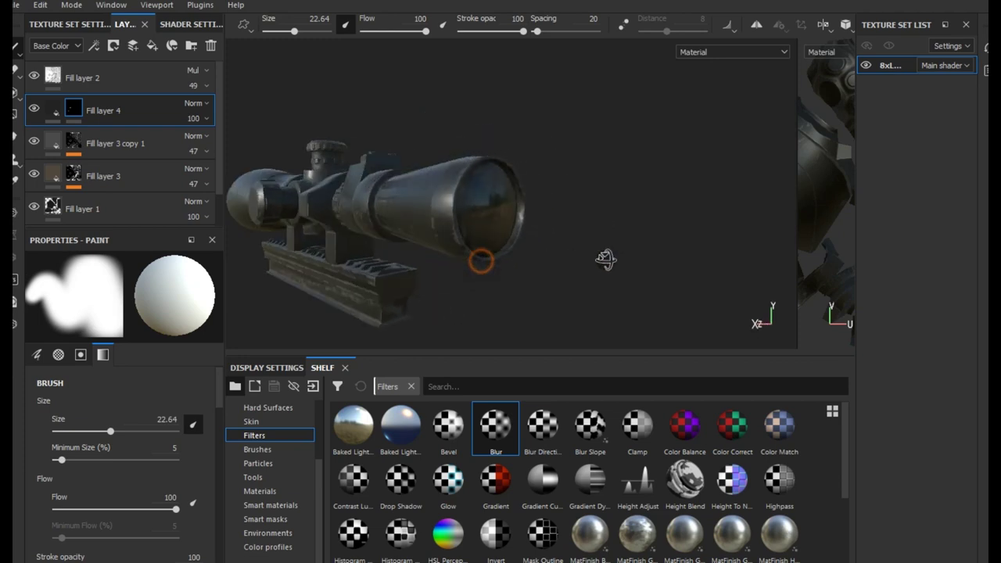
{"action": "scroll", "coordinate": [586, 259], "scroll_direction": "up", "scroll_amount": 3}
{"action": "mouse_move", "coordinate": [648, 252]}
{"action": "left_mouse_down", "text": "alt"}
{"action": "mouse_move", "coordinate": [485, 258]}
{"action": "mouse_move", "coordinate": [632, 248]}
{"action": "left_mouse_up", "text": "alt"}
{"action": "scroll", "coordinate": [485, 259], "scroll_direction": "down", "scroll_amount": 4}
{"action": "scroll", "coordinate": [547, 263], "scroll_direction": "up", "scroll_amount": 2}
{"action": "scroll", "coordinate": [529, 259], "scroll_direction": "up", "scroll_amount": 2}
{"action": "left_click_drag", "start_coordinate": [529, 259], "coordinate": [554, 253], "text": "alt"}
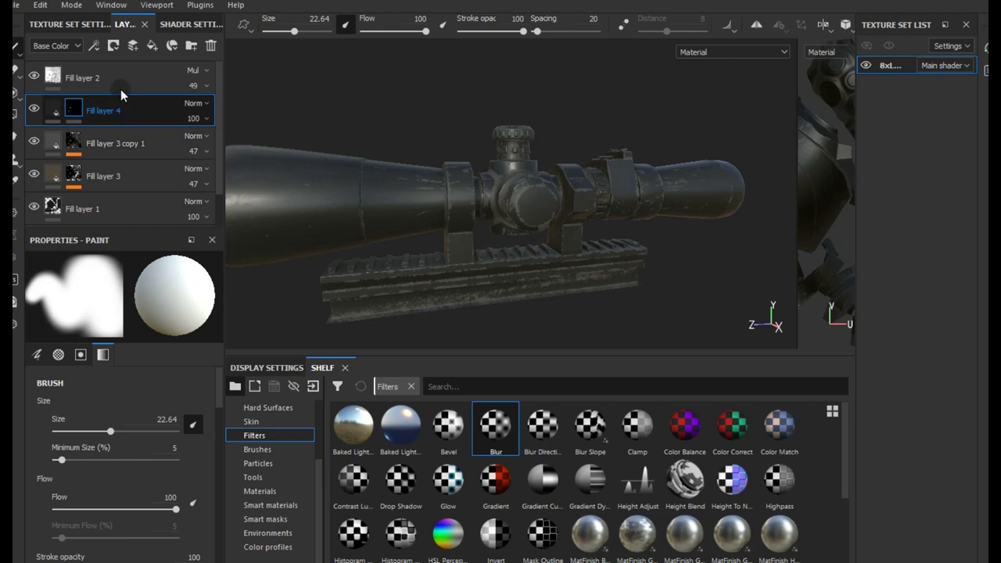
- Add paint layer Layer 2 above Fill layer 4 and show the Hard Surfaces stamps
{"action": "left_click", "coordinate": [133, 47]}
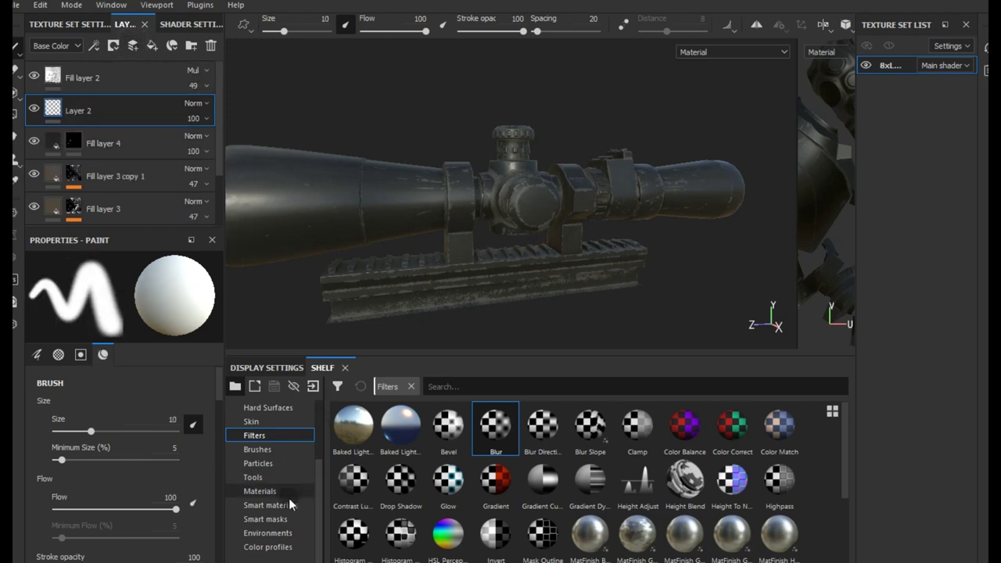
{"action": "scroll", "coordinate": [286, 450], "scroll_direction": "up", "scroll_amount": 2}
{"action": "left_click", "coordinate": [279, 449]}
- Scroll Layer 2's properties down to the Material section
{"action": "scroll", "coordinate": [555, 511], "scroll_direction": "down", "scroll_amount": 5}
{"action": "scroll", "coordinate": [555, 510], "scroll_direction": "down", "scroll_amount": 3}
{"action": "scroll", "coordinate": [164, 468], "scroll_direction": "down", "scroll_amount": 3}
{"action": "scroll", "coordinate": [164, 463], "scroll_direction": "down", "scroll_amount": 3}
{"action": "scroll", "coordinate": [179, 423], "scroll_direction": "down", "scroll_amount": 2}
{"action": "left_click_drag", "start_coordinate": [188, 397], "coordinate": [183, 435]}
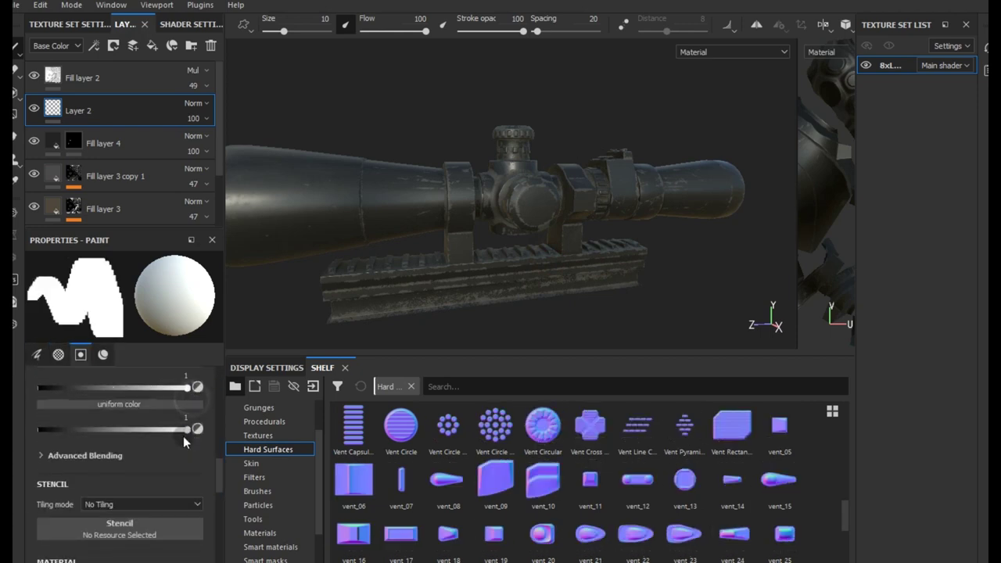
{"action": "scroll", "coordinate": [183, 440], "scroll_direction": "down", "scroll_amount": 2}
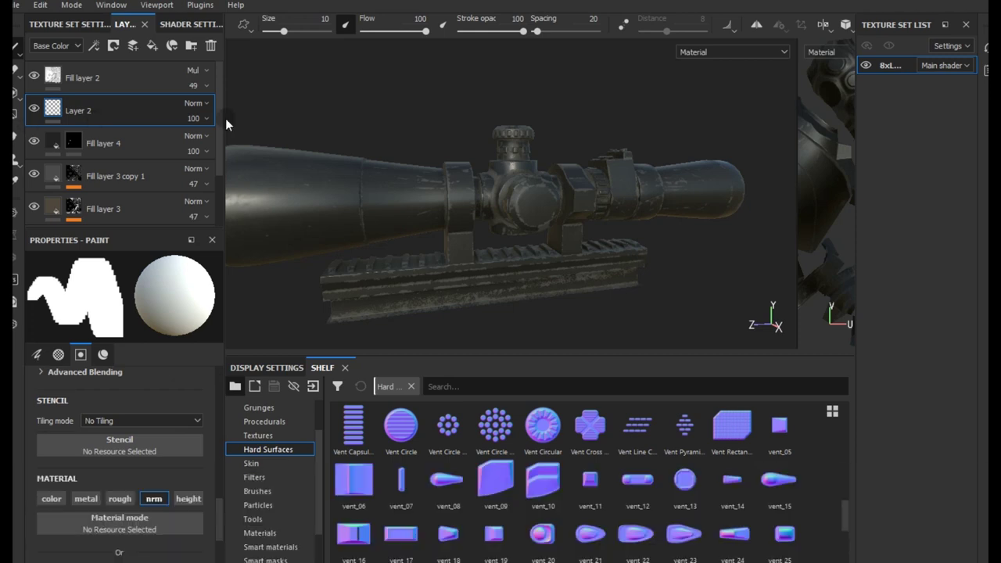
{"action": "left_click_drag", "start_coordinate": [574, 194], "coordinate": [537, 192], "text": "alt"}
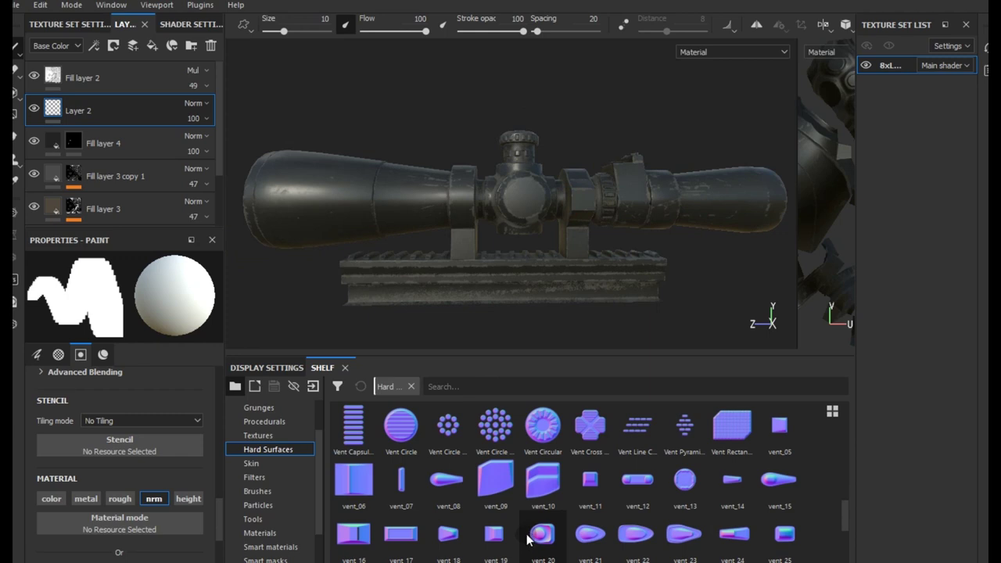
{"action": "scroll", "coordinate": [524, 531], "scroll_direction": "up", "scroll_amount": 10}
{"action": "left_click", "coordinate": [408, 489]}
{"action": "left_click_drag", "start_coordinate": [408, 489], "coordinate": [217, 530]}
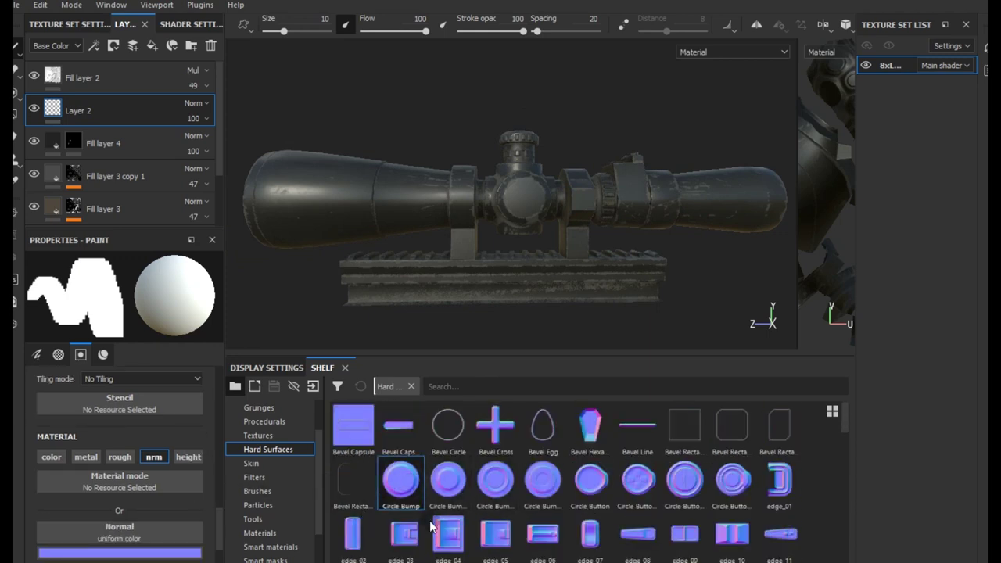
{"action": "left_click_drag", "start_coordinate": [217, 529], "coordinate": [145, 533]}
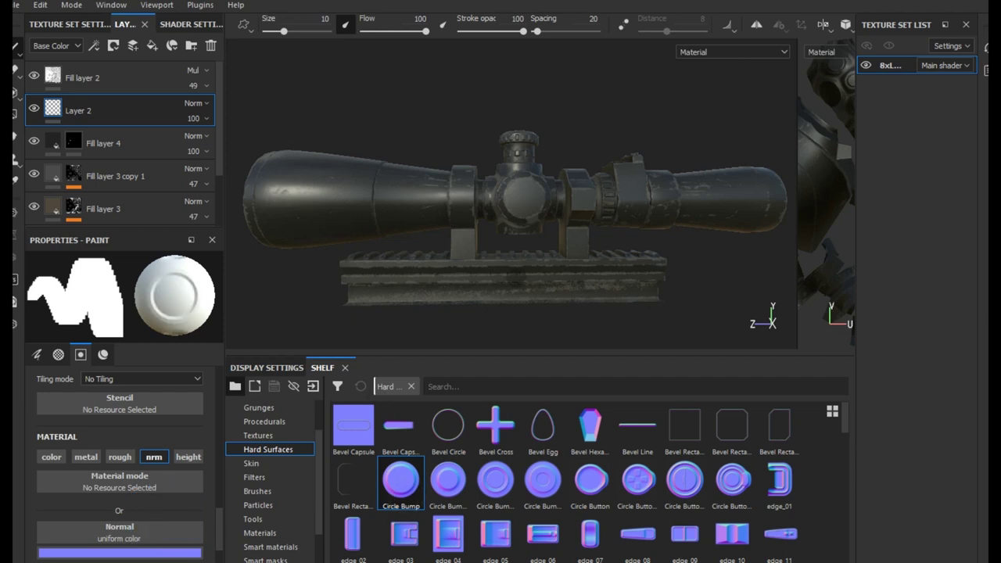
{"action": "scroll", "coordinate": [517, 209], "scroll_direction": "up", "scroll_amount": 2}
{"action": "left_click_drag", "start_coordinate": [518, 207], "coordinate": [524, 212], "text": "alt"}
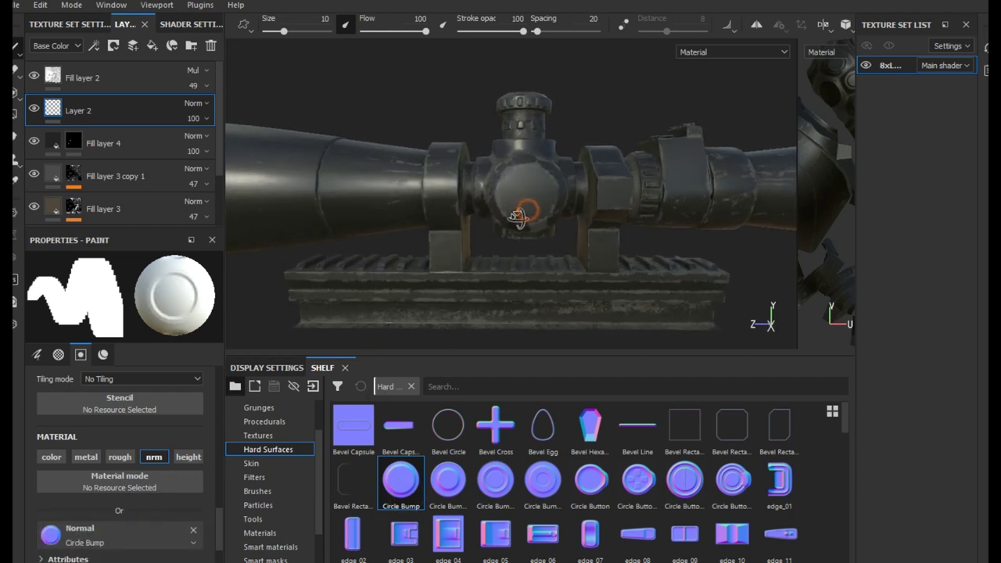
{"action": "middle_click_drag", "start_coordinate": [546, 249], "coordinate": [535, 253], "text": "alt"}
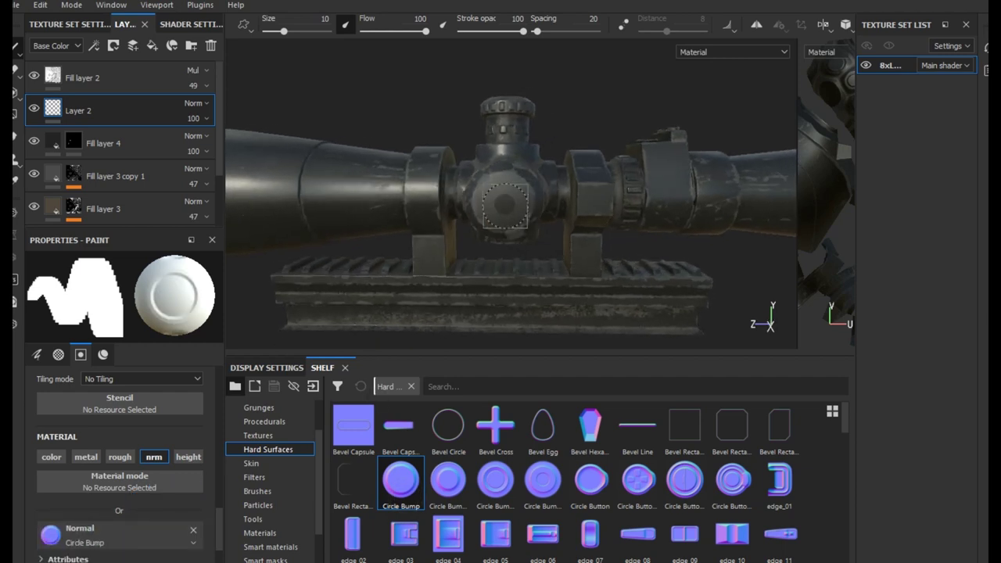
{"action": "scroll", "coordinate": [509, 211], "scroll_direction": "up", "scroll_amount": 1}
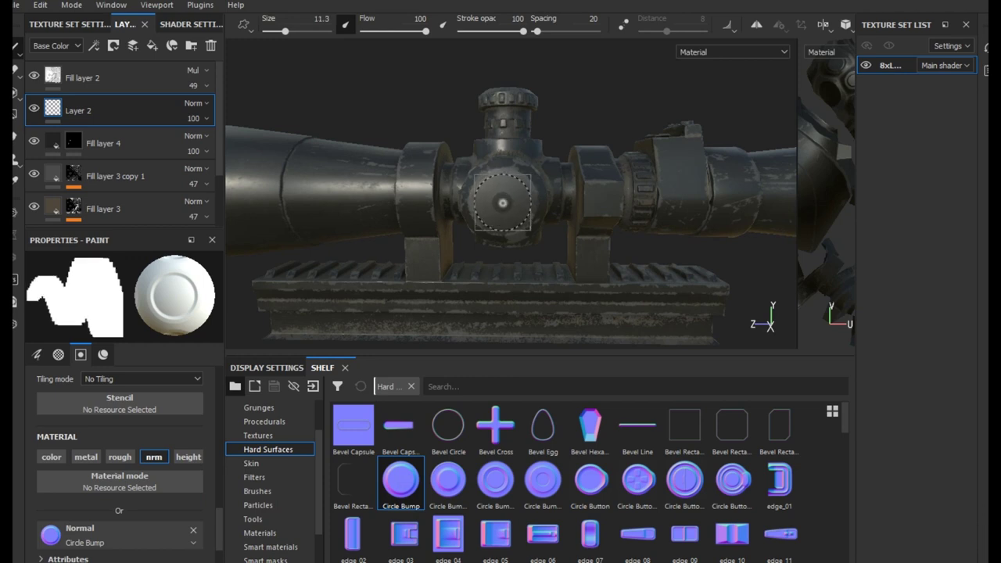
{"action": "scroll", "coordinate": [505, 205], "scroll_direction": "down", "scroll_amount": 3}
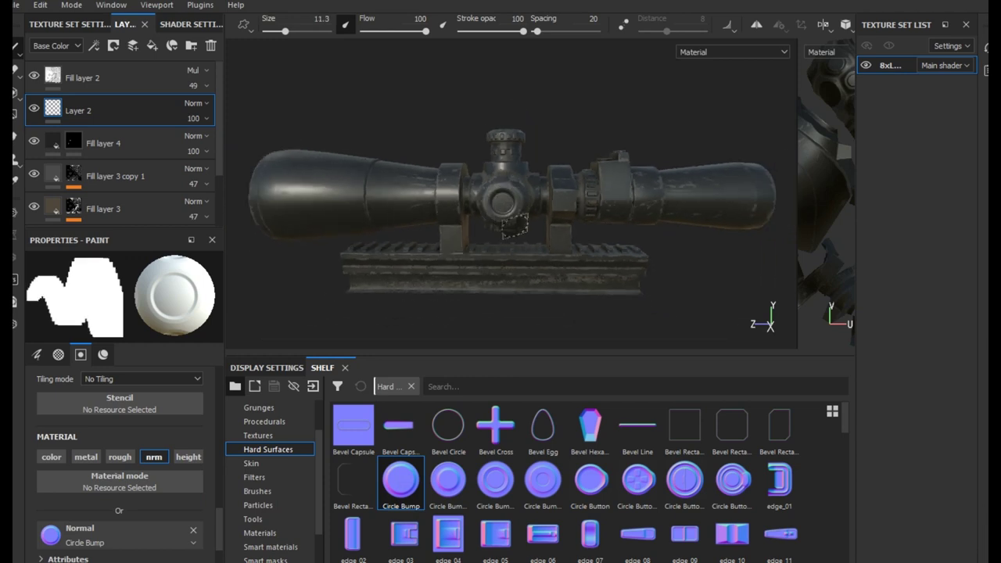
{"action": "mouse_move", "coordinate": [515, 225]}
{"action": "left_mouse_down", "text": "alt"}
{"action": "mouse_move", "coordinate": [602, 262]}
{"action": "mouse_move", "coordinate": [599, 284]}
{"action": "mouse_move", "coordinate": [859, 228]}
{"action": "mouse_move", "coordinate": [643, 284]}
{"action": "mouse_move", "coordinate": [781, 235]}
{"action": "mouse_move", "coordinate": [670, 212]}
{"action": "mouse_move", "coordinate": [661, 174]}
{"action": "left_mouse_up", "text": "alt"}
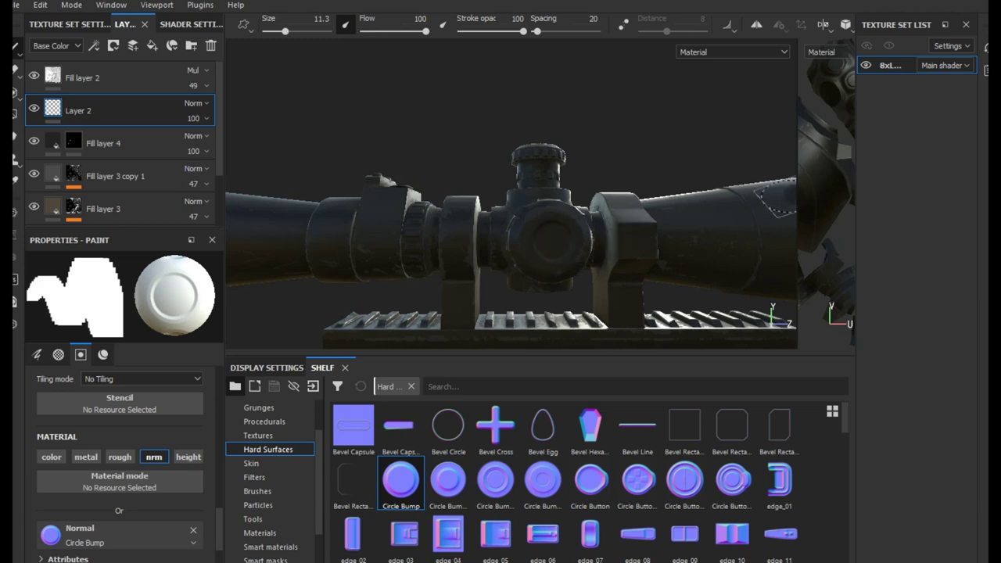
{"action": "mouse_move", "coordinate": [615, 210]}
{"action": "left_mouse_down", "text": "alt"}
{"action": "mouse_move", "coordinate": [533, 242]}
{"action": "mouse_move", "coordinate": [411, 238]}
{"action": "left_mouse_up", "text": "alt"}
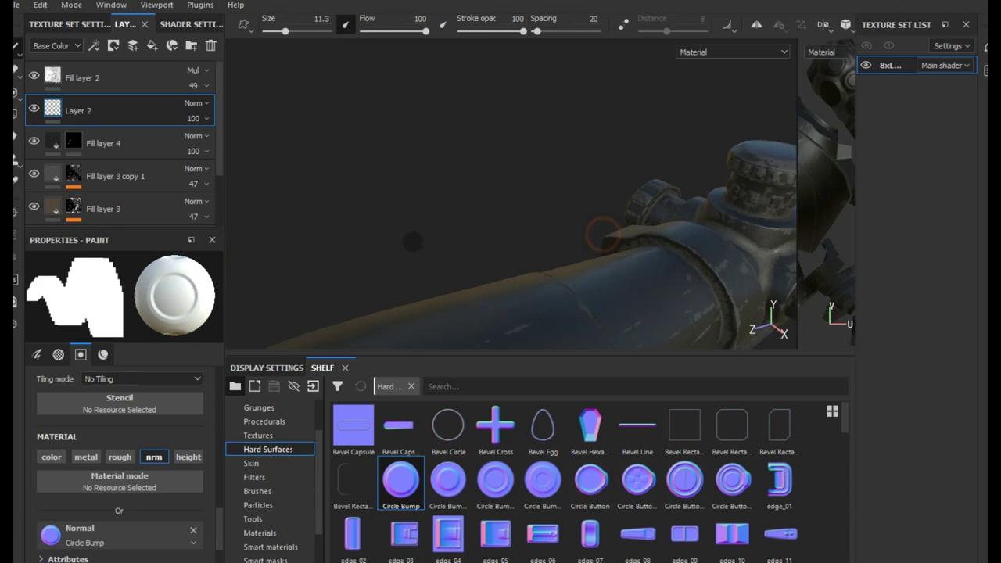
{"action": "mouse_move", "coordinate": [661, 268]}
{"action": "left_mouse_down", "text": "alt"}
{"action": "mouse_move", "coordinate": [527, 232]}
{"action": "mouse_move", "coordinate": [599, 304]}
{"action": "left_mouse_up", "text": "alt"}
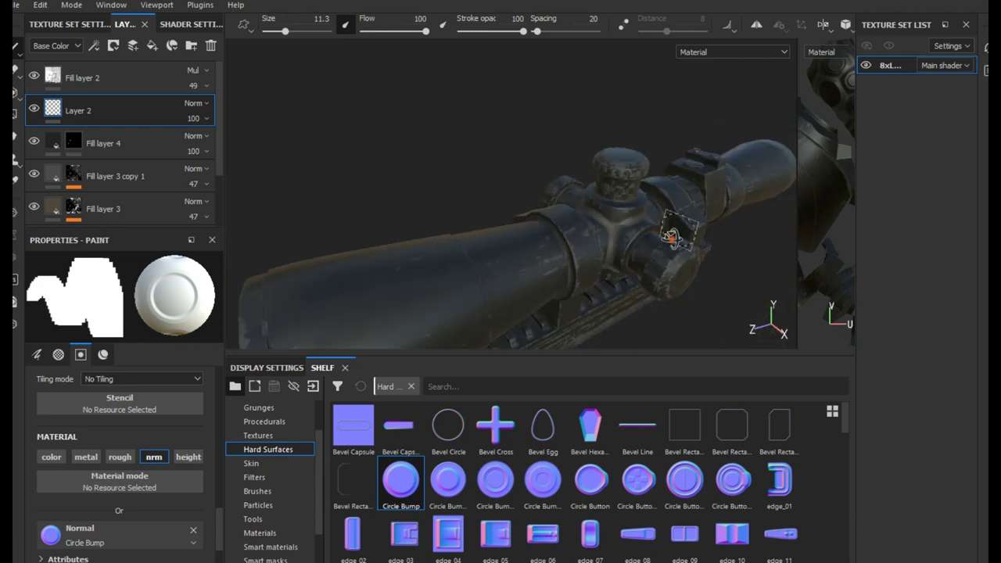
{"action": "left_click_drag", "start_coordinate": [680, 223], "coordinate": [522, 273], "text": "alt"}
{"action": "scroll", "coordinate": [459, 258], "scroll_direction": "up", "scroll_amount": 3}
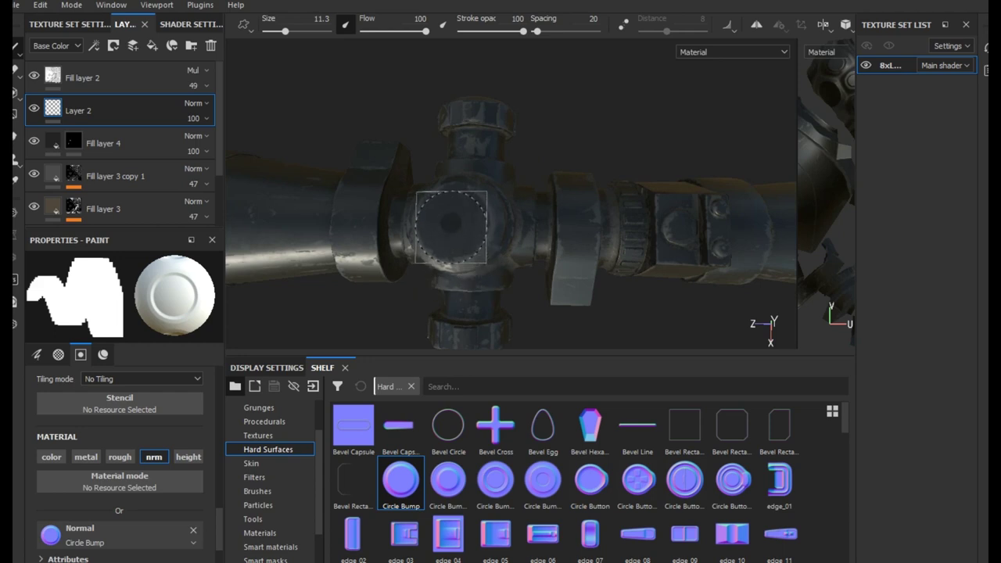
{"action": "left_click_drag", "start_coordinate": [458, 230], "coordinate": [512, 219], "text": "alt"}
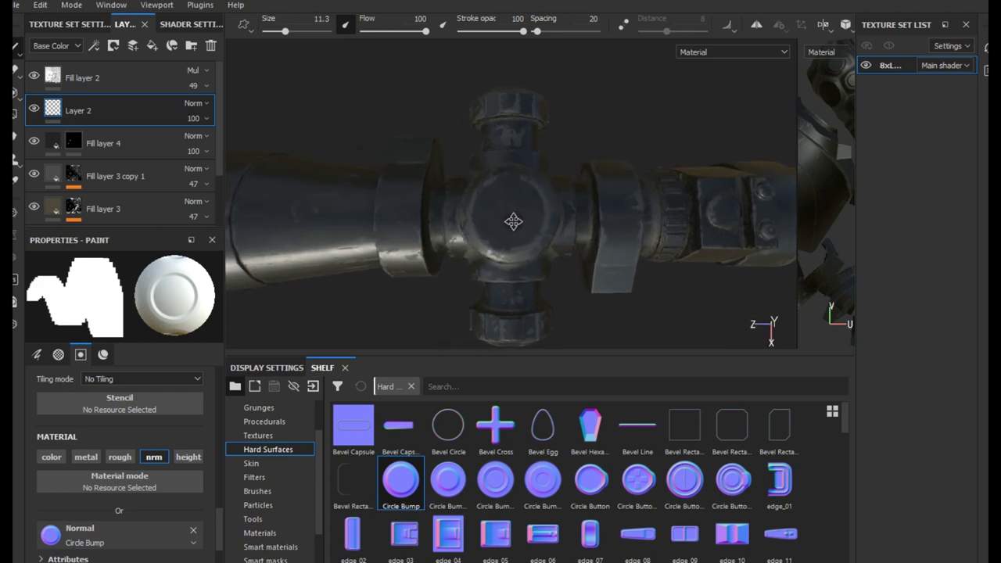
{"action": "left_click_drag", "start_coordinate": [447, 477], "coordinate": [126, 511]}
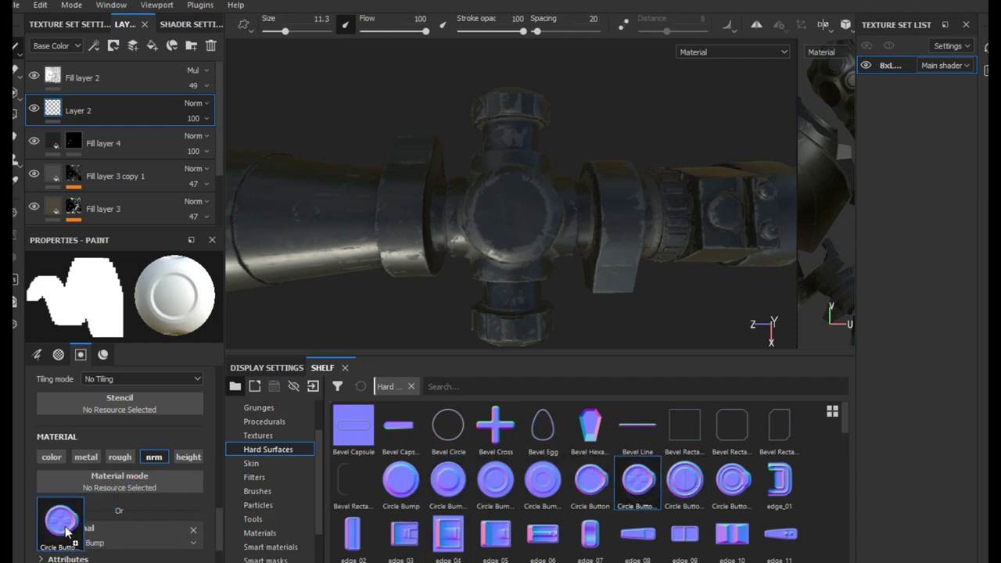
- Try Circle Button Cross as the brush's normal stamp and inspect the turret junction
{"action": "left_click_drag", "start_coordinate": [637, 480], "coordinate": [55, 532]}
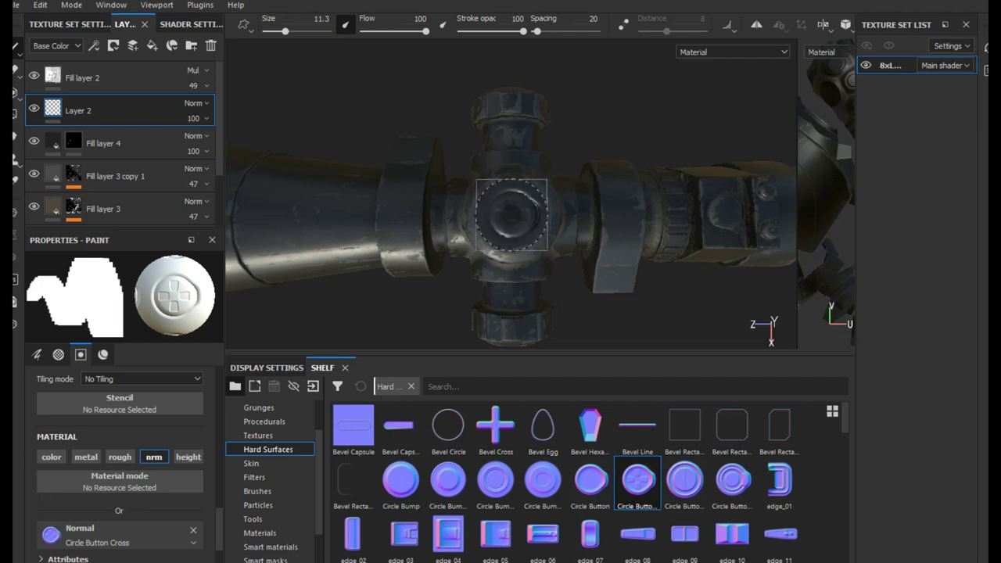
{"action": "mouse_move", "coordinate": [576, 225]}
{"action": "left_mouse_down", "text": "alt"}
{"action": "mouse_move", "coordinate": [585, 273]}
{"action": "mouse_move", "coordinate": [563, 226]}
{"action": "mouse_move", "coordinate": [558, 172]}
{"action": "mouse_move", "coordinate": [576, 161]}
{"action": "left_mouse_up", "text": "alt"}
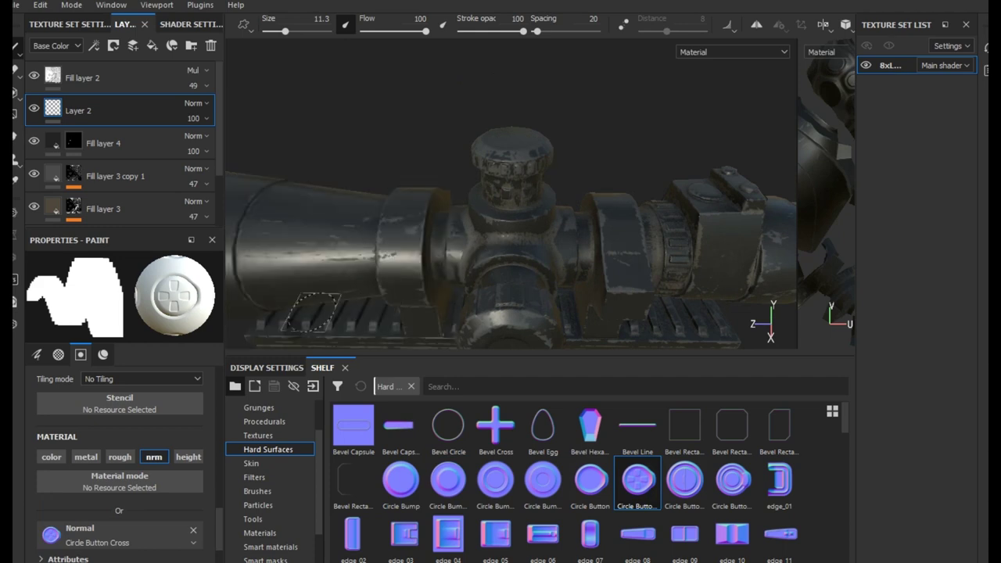
{"action": "scroll", "coordinate": [185, 387], "scroll_direction": "down", "scroll_amount": 1}
{"action": "scroll", "coordinate": [140, 437], "scroll_direction": "down", "scroll_amount": 1}
{"action": "left_click_drag", "start_coordinate": [604, 194], "coordinate": [606, 285], "text": "alt"}
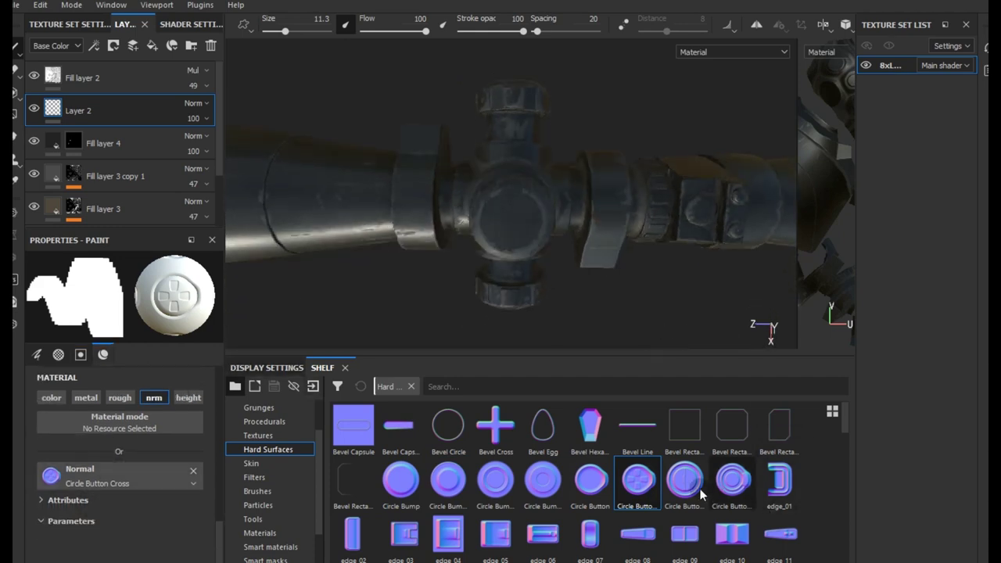
- Swap the normal stamp to Circle Bump Large and check the ring detail on the turret cap
{"action": "left_click_drag", "start_coordinate": [495, 481], "coordinate": [51, 475]}
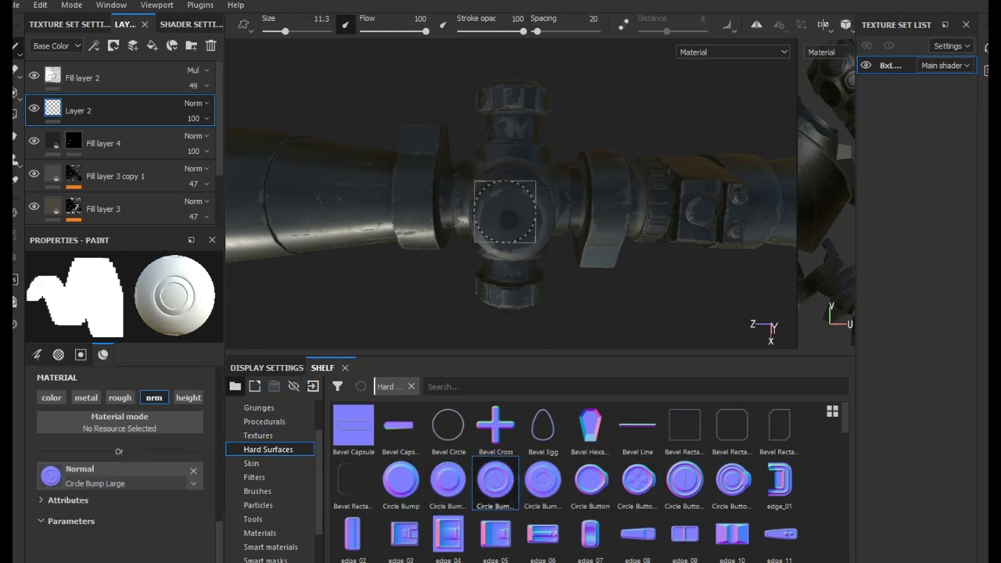
{"action": "left_click_drag", "start_coordinate": [510, 219], "coordinate": [511, 224], "text": "alt"}
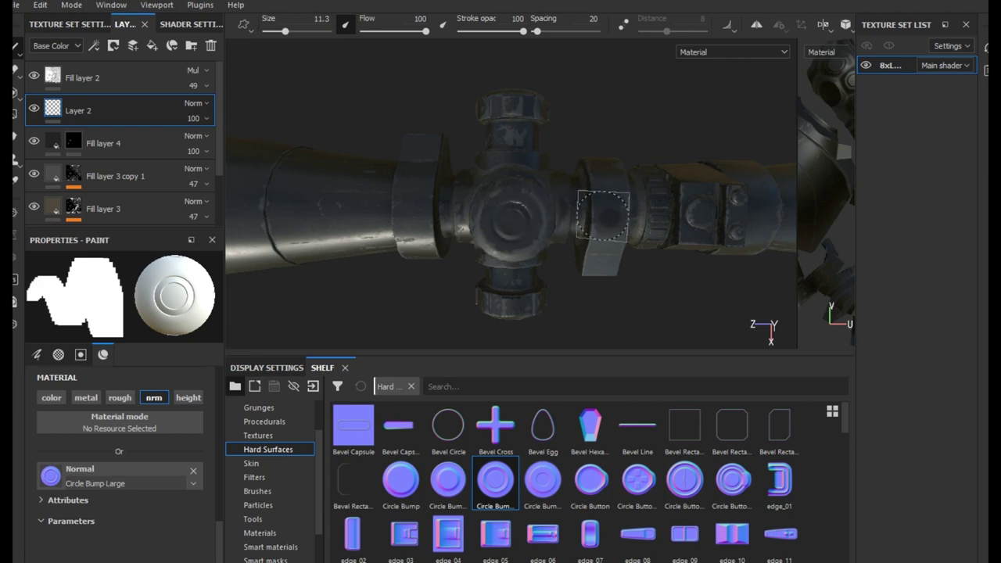
{"action": "mouse_move", "coordinate": [613, 223]}
{"action": "left_mouse_down", "text": "alt"}
{"action": "mouse_move", "coordinate": [655, 116]}
{"action": "mouse_move", "coordinate": [578, 226]}
{"action": "mouse_move", "coordinate": [608, 216]}
{"action": "mouse_move", "coordinate": [547, 234]}
{"action": "left_mouse_up", "text": "alt"}
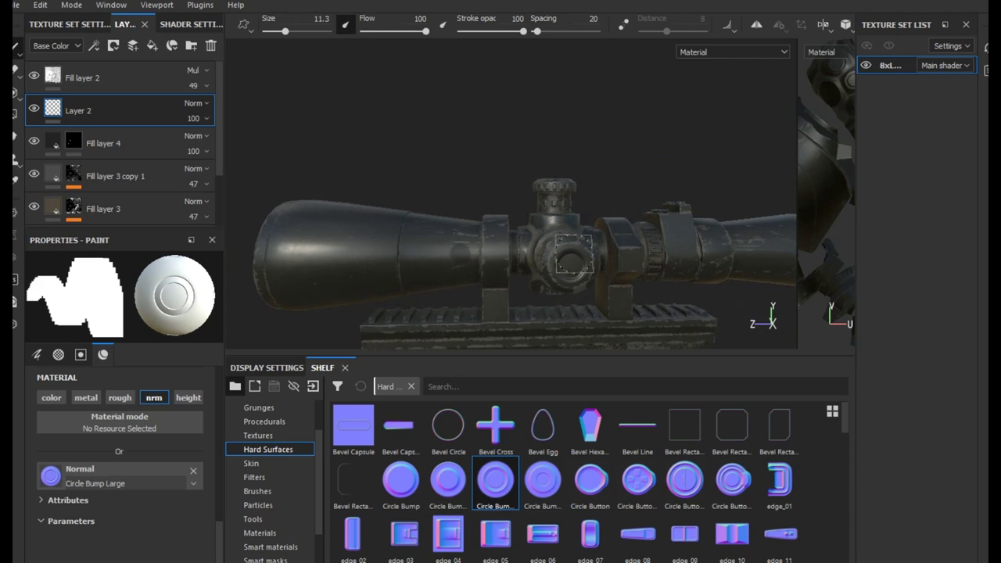
{"action": "scroll", "coordinate": [513, 268], "scroll_direction": "down", "scroll_amount": 2}
{"action": "mouse_move", "coordinate": [513, 269]}
{"action": "left_mouse_down", "text": "alt"}
{"action": "mouse_move", "coordinate": [564, 258]}
{"action": "mouse_move", "coordinate": [562, 229]}
{"action": "left_mouse_up", "text": "alt"}
{"action": "scroll", "coordinate": [459, 284], "scroll_direction": "up", "scroll_amount": 2}
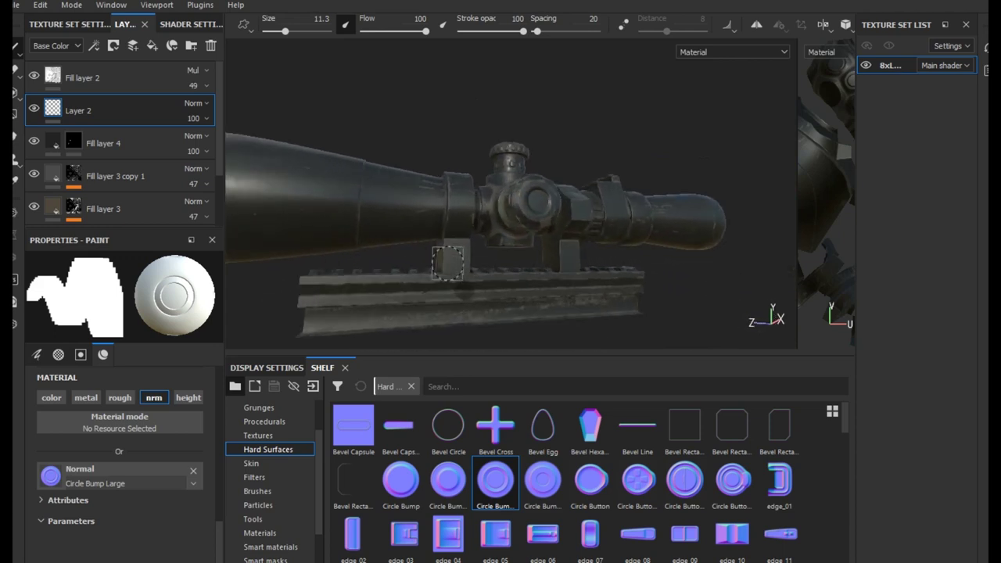
{"action": "scroll", "coordinate": [561, 501], "scroll_direction": "down", "scroll_amount": 10}
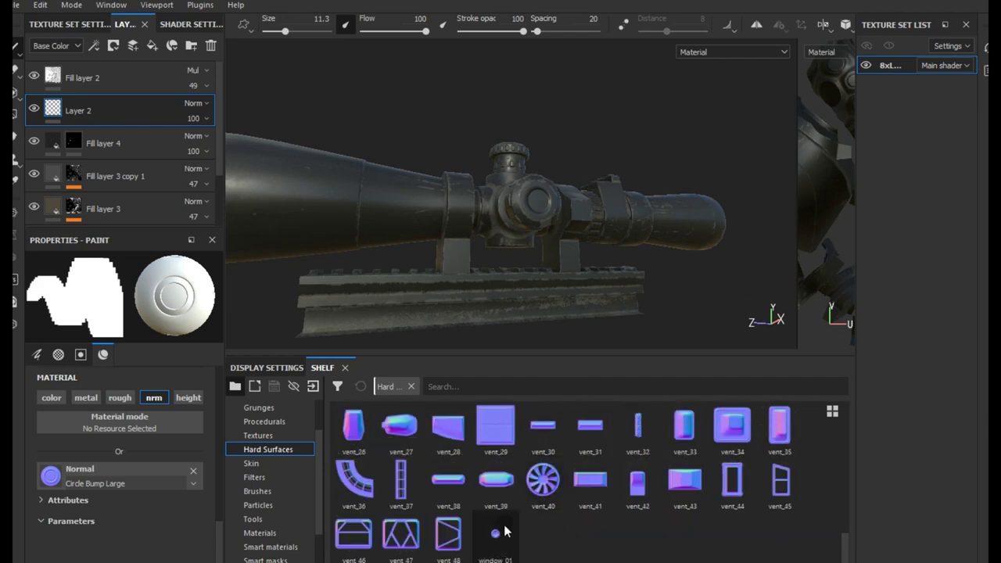
- Load window_01 as the brush's normal stamp and get a side view of the rail
{"action": "scroll", "coordinate": [540, 531], "scroll_direction": "up", "scroll_amount": 3}
{"action": "scroll", "coordinate": [539, 534], "scroll_direction": "down", "scroll_amount": 3}
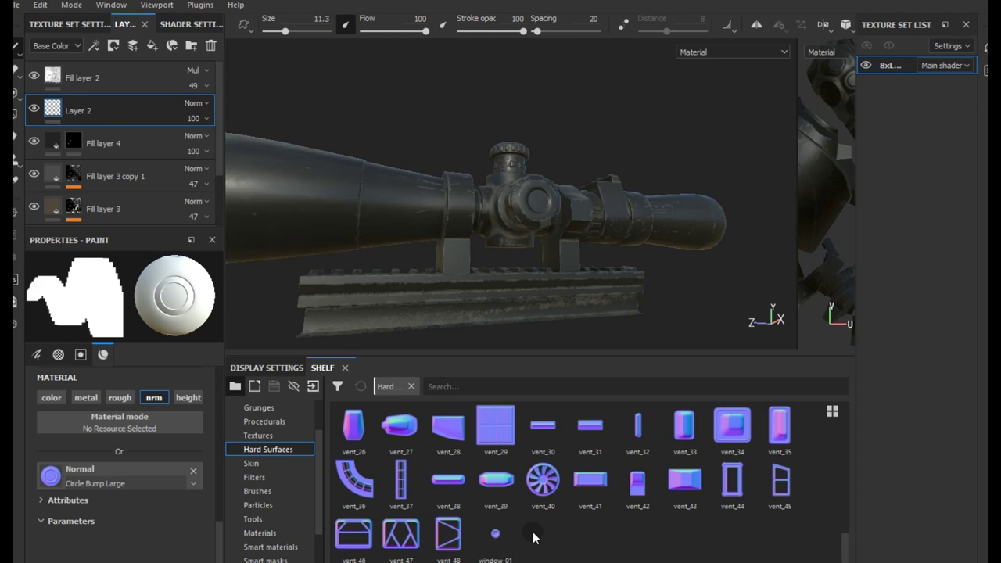
{"action": "left_click_drag", "start_coordinate": [500, 545], "coordinate": [149, 474]}
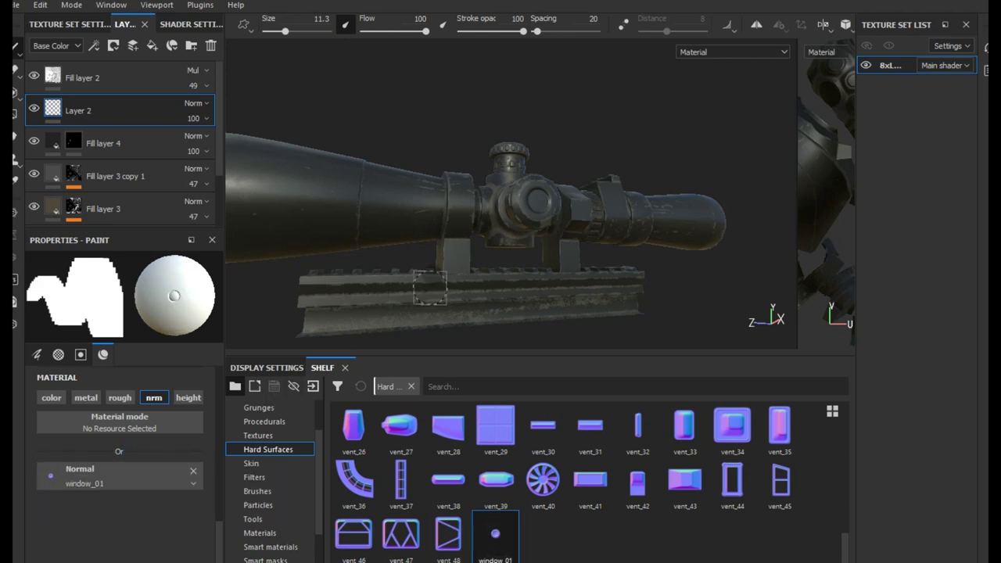
{"action": "scroll", "coordinate": [430, 289], "scroll_direction": "up", "scroll_amount": 2}
{"action": "left_click_drag", "start_coordinate": [469, 273], "coordinate": [450, 270], "text": "alt"}
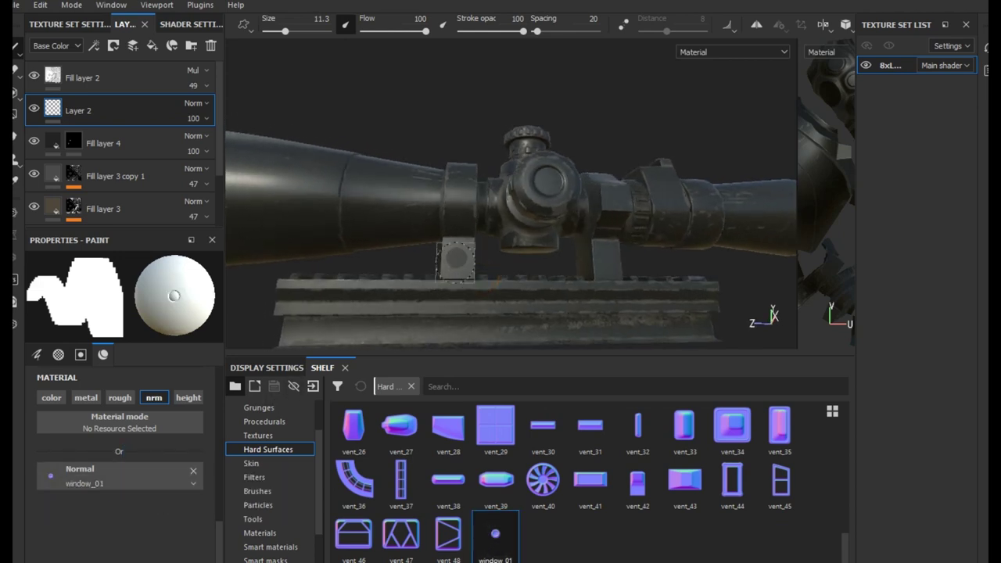
- Resize the brush to about 7.64 to fit the left mount and stamp the bolt there
{"action": "right_click_drag", "start_coordinate": [457, 255], "coordinate": [457, 250], "text": "ctrl"}
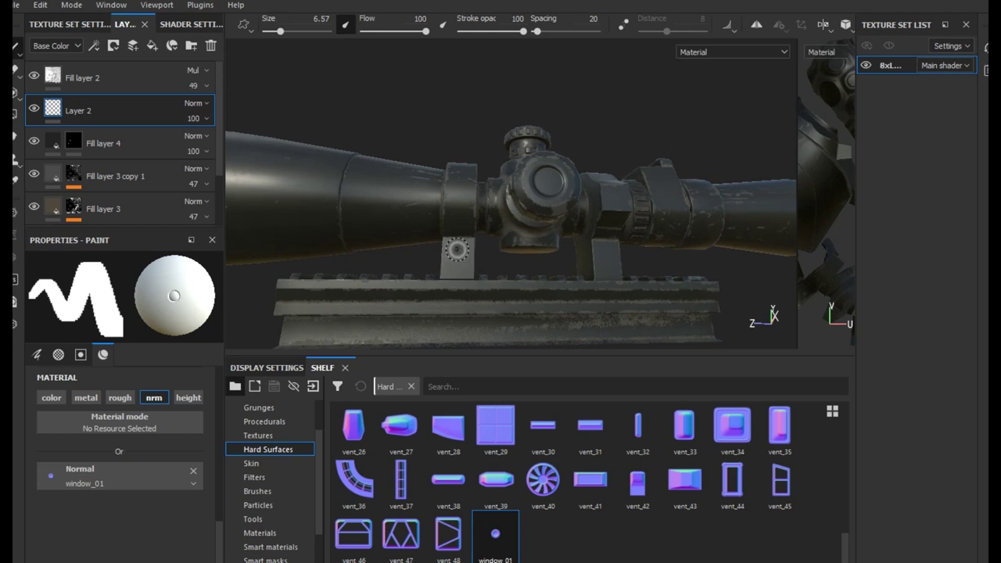
{"action": "right_click_drag", "start_coordinate": [505, 238], "coordinate": [455, 252], "text": "ctrl"}
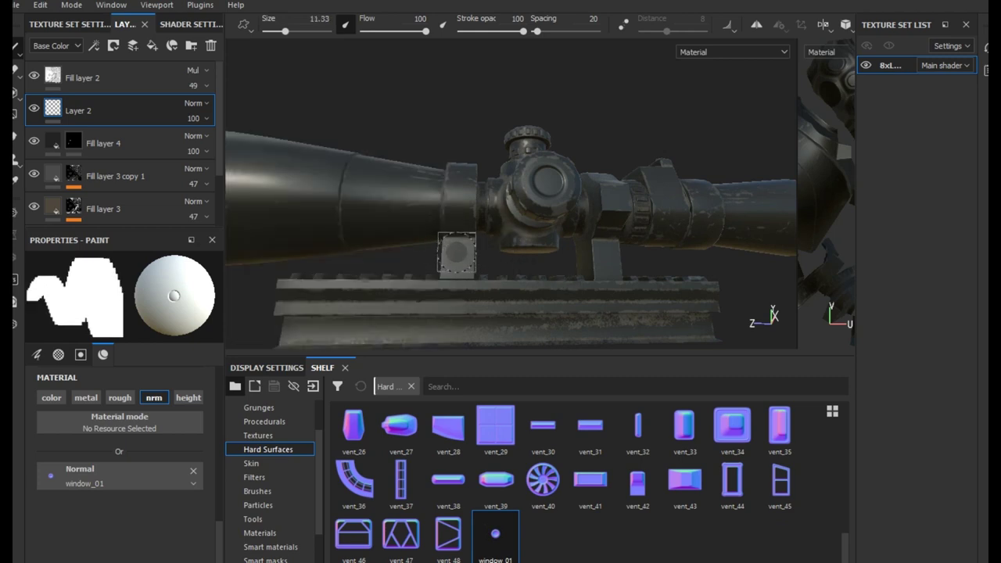
{"action": "right_click_drag", "start_coordinate": [456, 254], "coordinate": [457, 254], "text": "ctrl"}
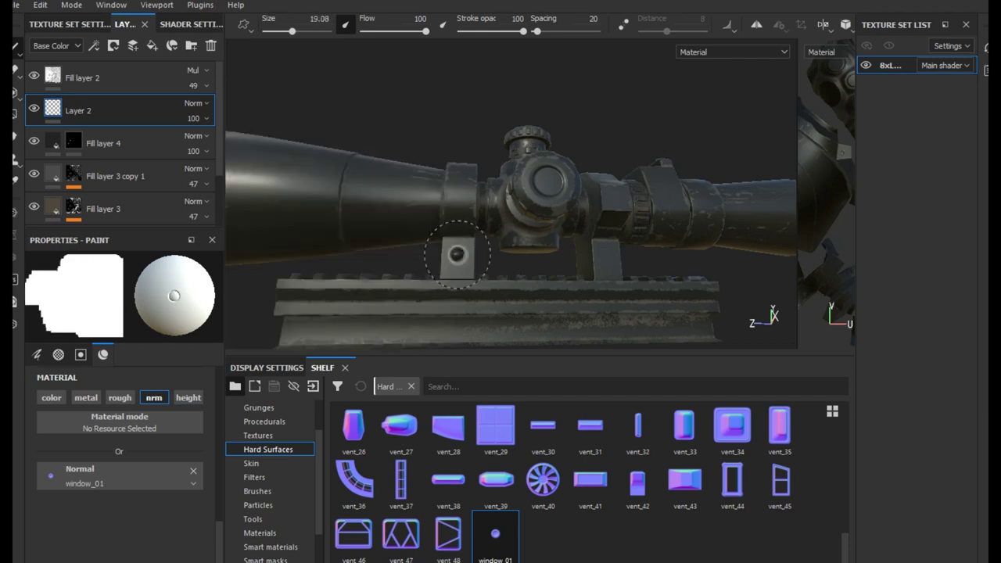
{"action": "left_click", "coordinate": [457, 254]}
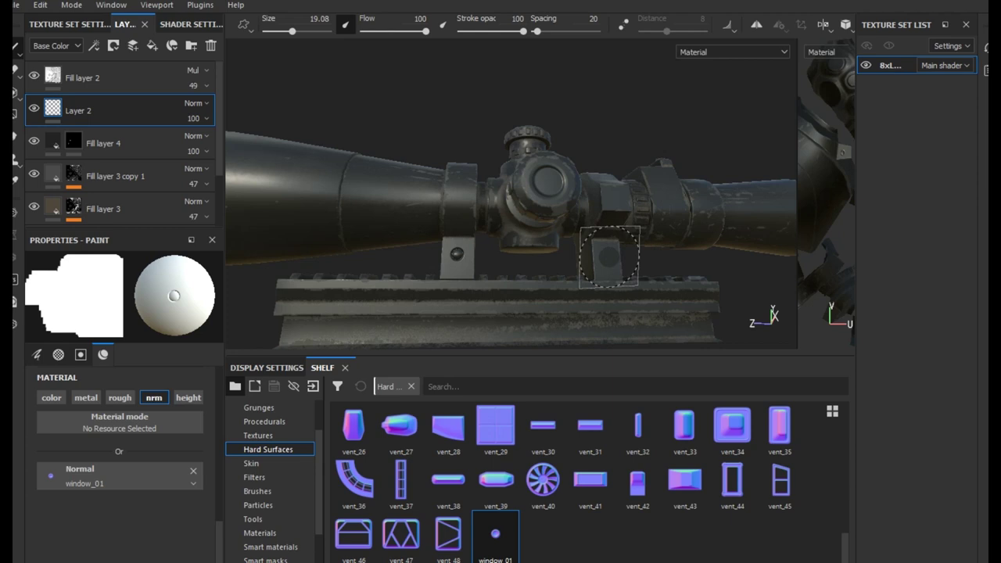
{"action": "scroll", "coordinate": [608, 256], "scroll_direction": "down", "scroll_amount": 3}
{"action": "scroll", "coordinate": [550, 250], "scroll_direction": "down", "scroll_amount": 2}
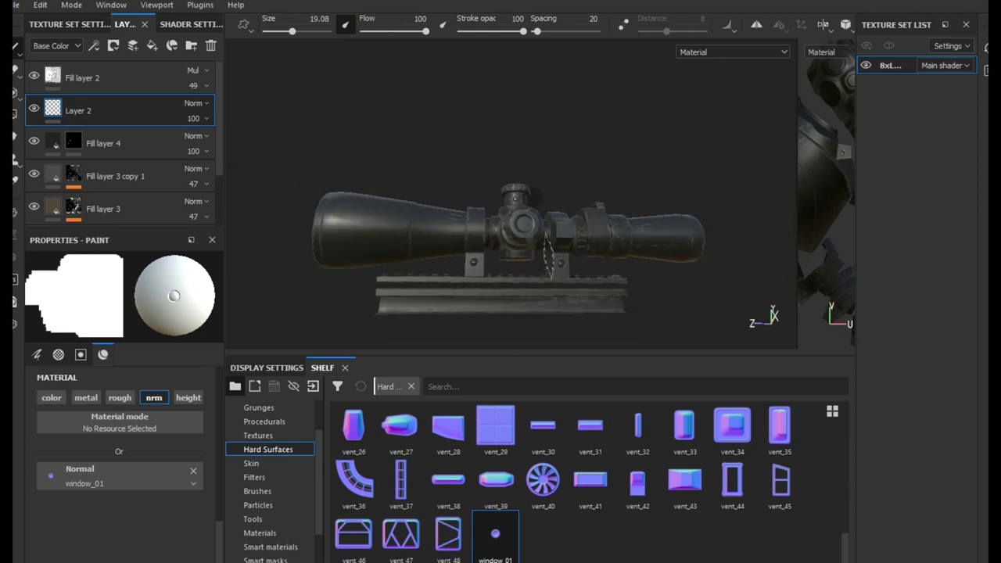
- Review the stamped scope and turret from several angles, then bring up Layer 2's Add effect list
{"action": "mouse_move", "coordinate": [501, 148]}
{"action": "left_mouse_down", "text": "alt"}
{"action": "mouse_move", "coordinate": [542, 206]}
{"action": "mouse_move", "coordinate": [522, 226]}
{"action": "mouse_move", "coordinate": [547, 233]}
{"action": "left_mouse_up", "text": "alt"}
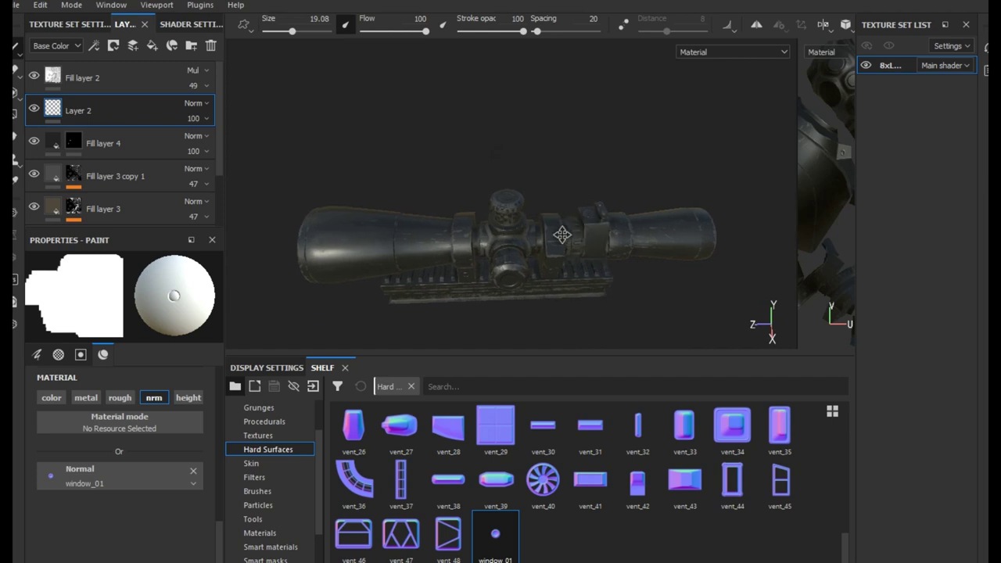
{"action": "middle_click_drag", "start_coordinate": [565, 235], "coordinate": [468, 235], "text": "alt"}
{"action": "mouse_move", "coordinate": [563, 242]}
{"action": "left_mouse_down", "text": "alt"}
{"action": "mouse_move", "coordinate": [586, 250]}
{"action": "mouse_move", "coordinate": [545, 239]}
{"action": "mouse_move", "coordinate": [547, 217]}
{"action": "left_mouse_up", "text": "alt"}
{"action": "right_click_drag", "start_coordinate": [547, 217], "coordinate": [648, 174], "text": "alt"}
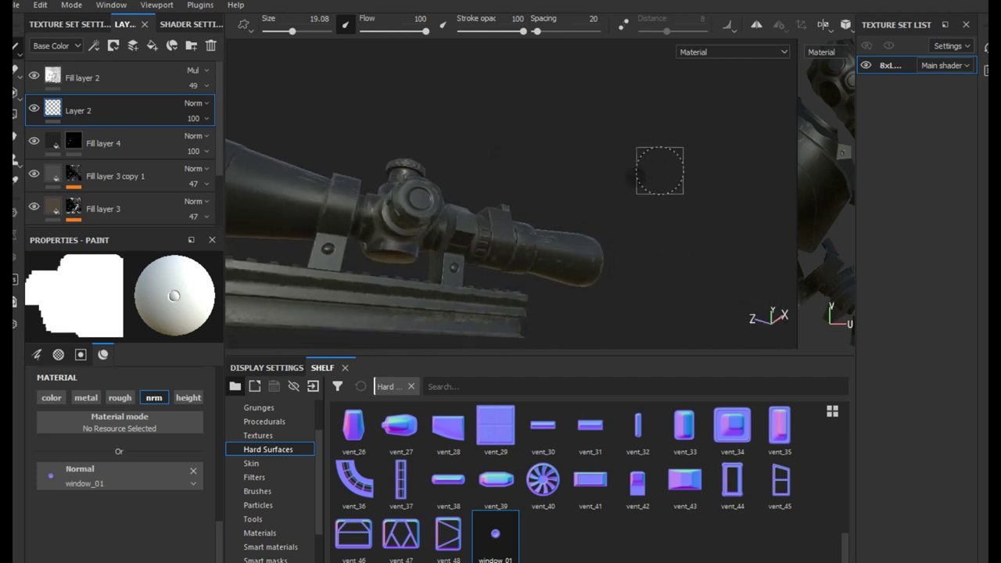
{"action": "scroll", "coordinate": [458, 186], "scroll_direction": "down", "scroll_amount": 5}
{"action": "mouse_move", "coordinate": [442, 190]}
{"action": "left_mouse_down", "text": "alt"}
{"action": "mouse_move", "coordinate": [479, 224]}
{"action": "mouse_move", "coordinate": [536, 224]}
{"action": "mouse_move", "coordinate": [529, 263]}
{"action": "mouse_move", "coordinate": [498, 279]}
{"action": "mouse_move", "coordinate": [486, 240]}
{"action": "left_mouse_up", "text": "alt"}
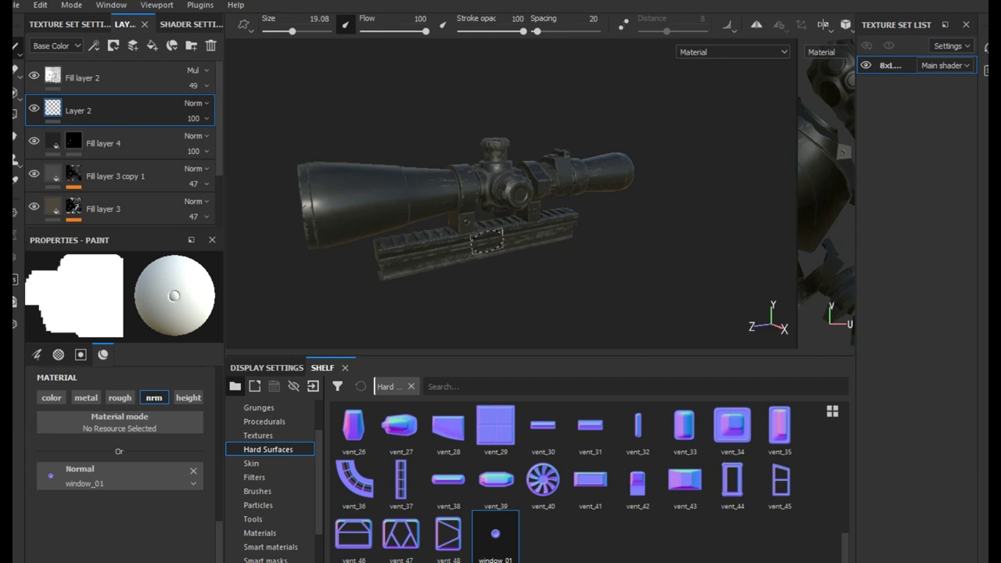
{"action": "scroll", "coordinate": [486, 241], "scroll_direction": "up", "scroll_amount": 3}
{"action": "scroll", "coordinate": [486, 241], "scroll_direction": "up", "scroll_amount": 3}
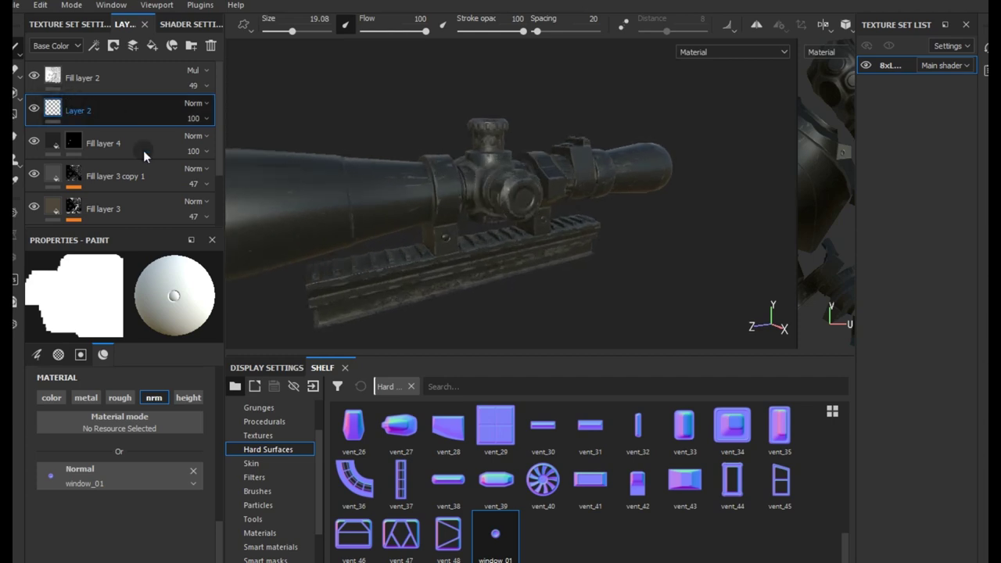
{"action": "left_click", "coordinate": [95, 46]}
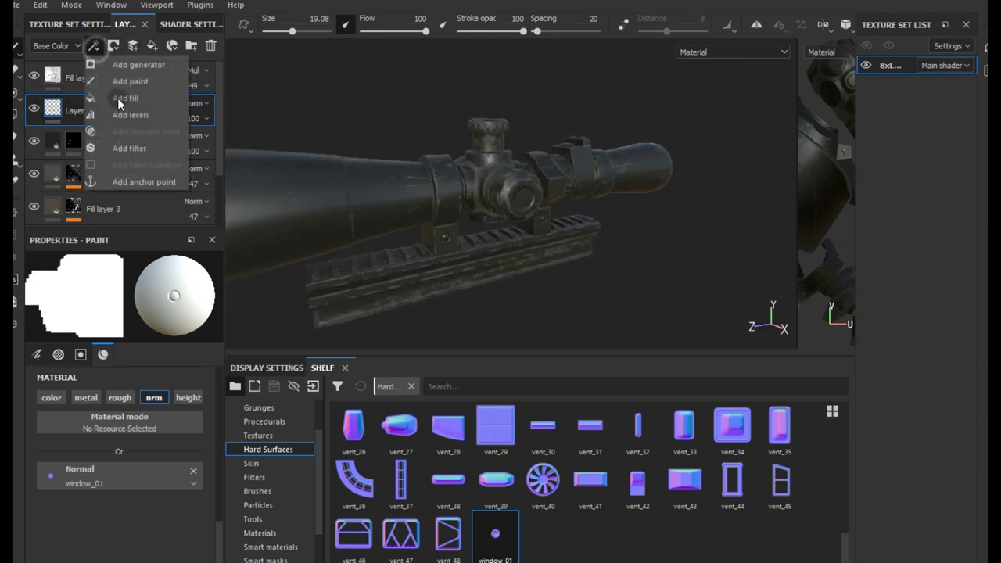
- Add a filter to Layer 2 and load MatFx Detail Edge Wear from the Filters shelf
{"action": "left_click", "coordinate": [129, 147]}
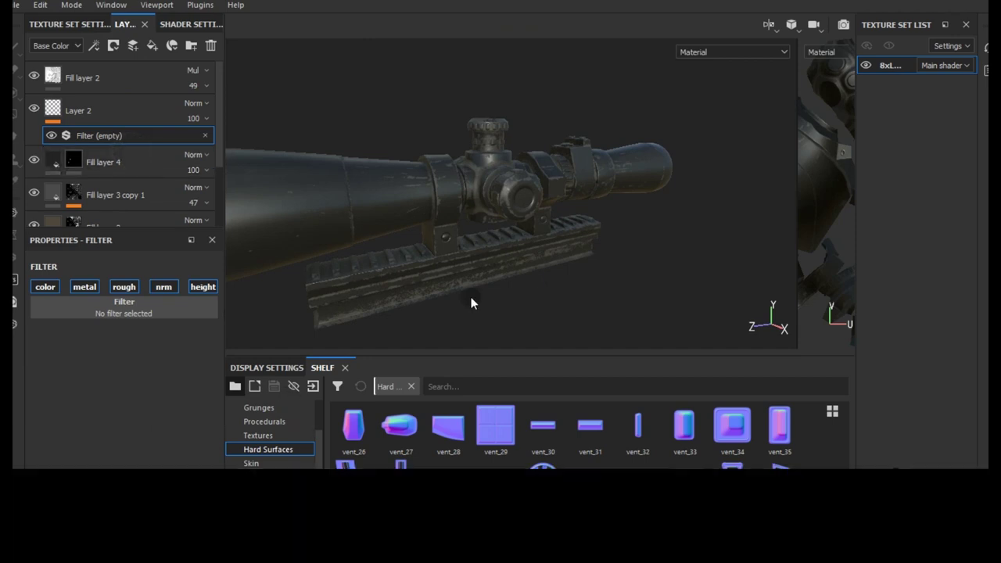
{"action": "left_click", "coordinate": [273, 476]}
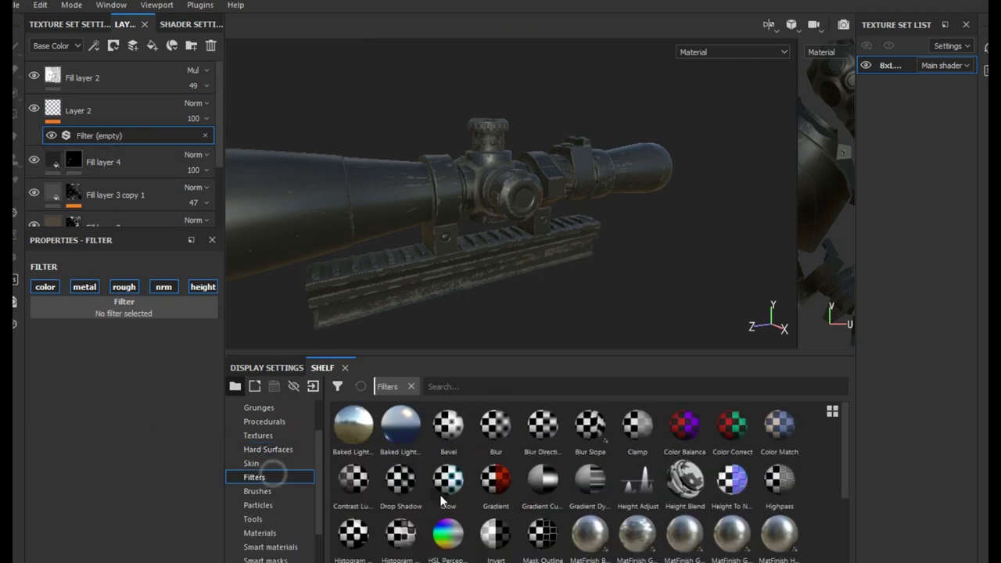
{"action": "scroll", "coordinate": [442, 501], "scroll_direction": "down", "scroll_amount": 3}
{"action": "left_click_drag", "start_coordinate": [589, 479], "coordinate": [166, 143]}
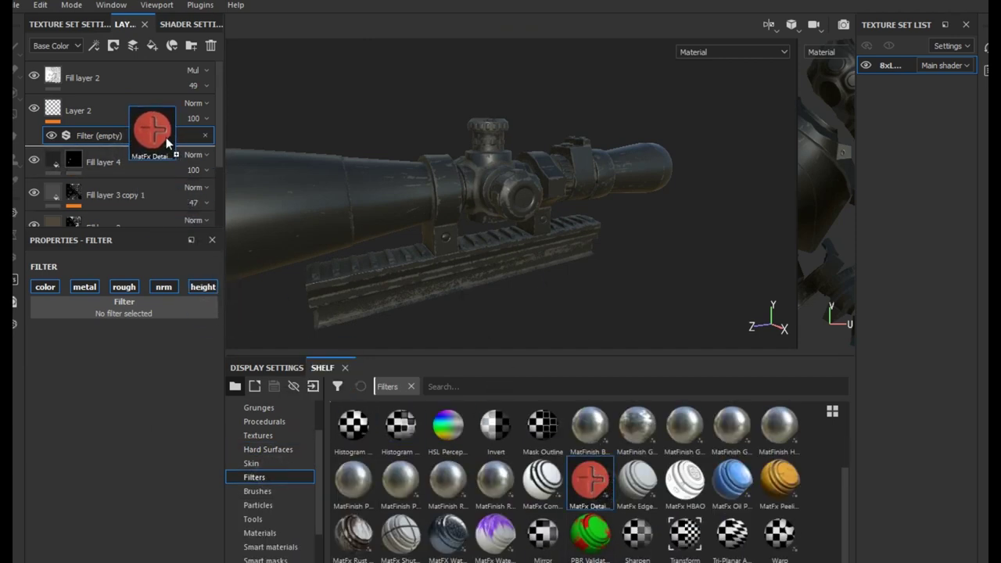
{"action": "left_click_drag", "start_coordinate": [166, 143], "coordinate": [154, 305]}
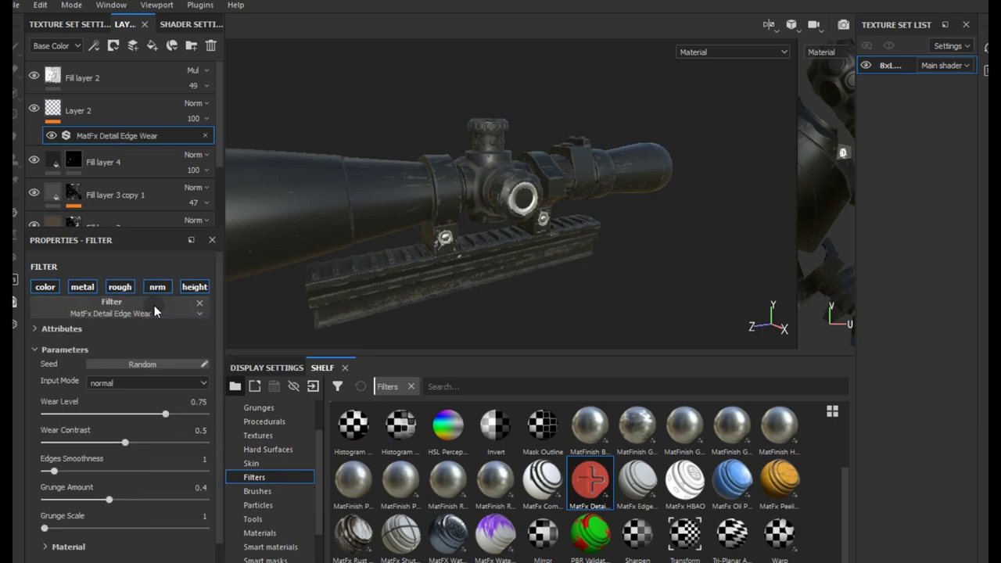
{"action": "scroll", "coordinate": [317, 236], "scroll_direction": "up", "scroll_amount": 2}
{"action": "mouse_move", "coordinate": [548, 235]}
{"action": "left_mouse_down", "text": "alt"}
{"action": "mouse_move", "coordinate": [565, 286]}
{"action": "mouse_move", "coordinate": [578, 289]}
{"action": "left_mouse_up", "text": "alt"}
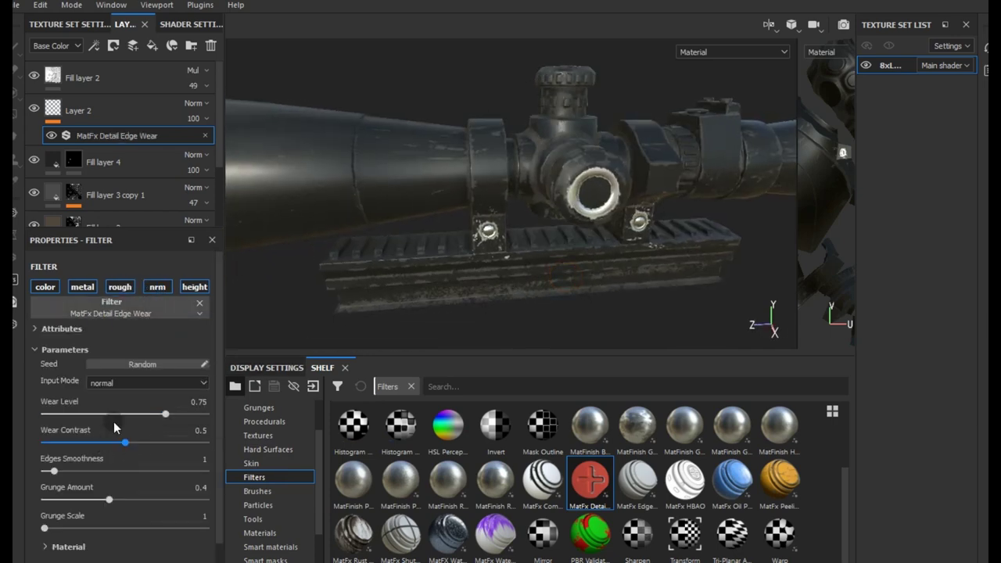
- Set the edge wear's contrast to 0.95 and its wear level to 0.17
{"action": "left_click_drag", "start_coordinate": [180, 444], "coordinate": [193, 446]}
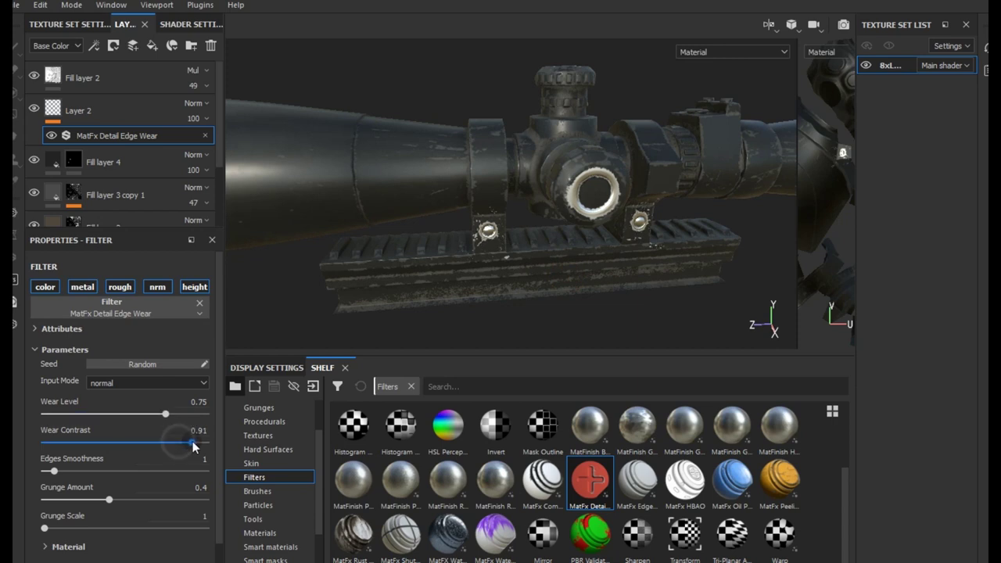
{"action": "left_click", "coordinate": [92, 414]}
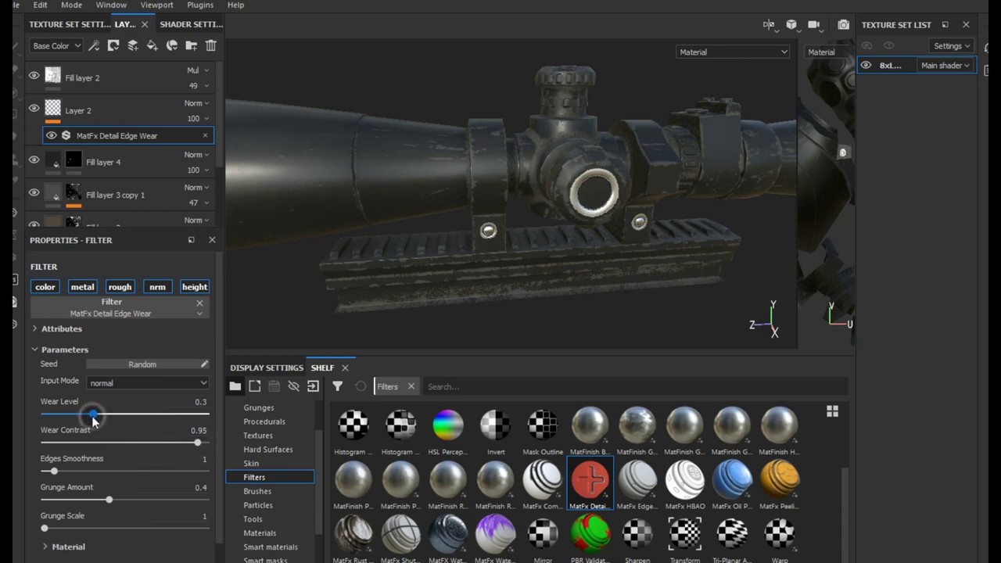
{"action": "scroll", "coordinate": [110, 473], "scroll_direction": "down", "scroll_amount": 1}
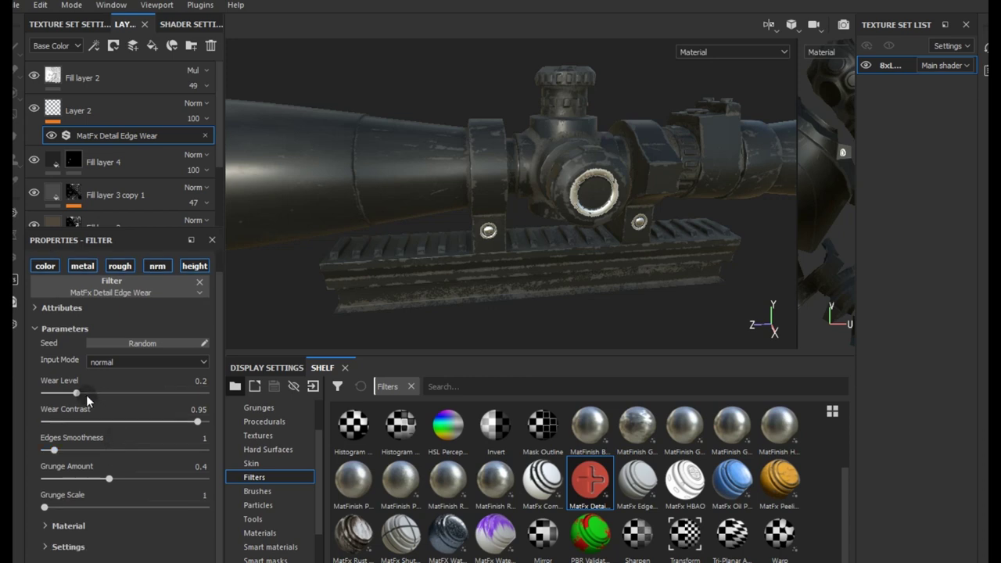
{"action": "left_click_drag", "start_coordinate": [61, 395], "coordinate": [51, 393]}
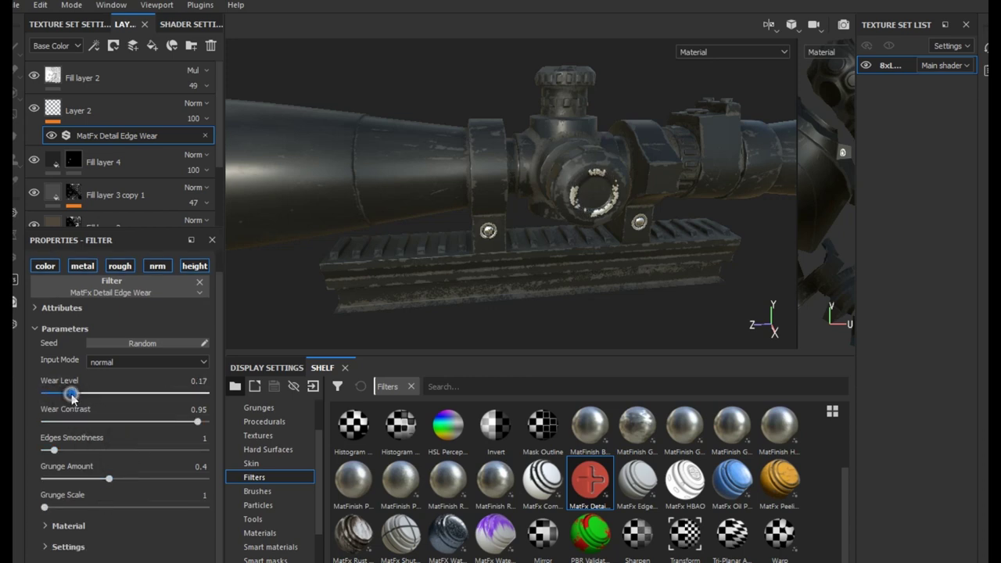
{"action": "left_click", "coordinate": [87, 527]}
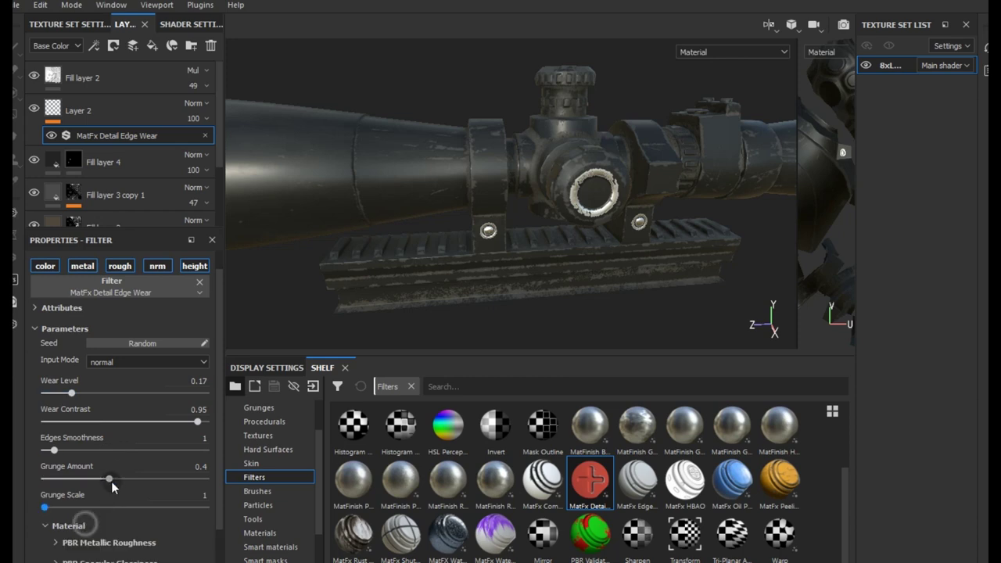
- Change the edge-wear material's base colour from white to dark grey
{"action": "scroll", "coordinate": [98, 508], "scroll_direction": "down", "scroll_amount": 2}
{"action": "left_click", "coordinate": [104, 498]}
{"action": "scroll", "coordinate": [110, 481], "scroll_direction": "down", "scroll_amount": 4}
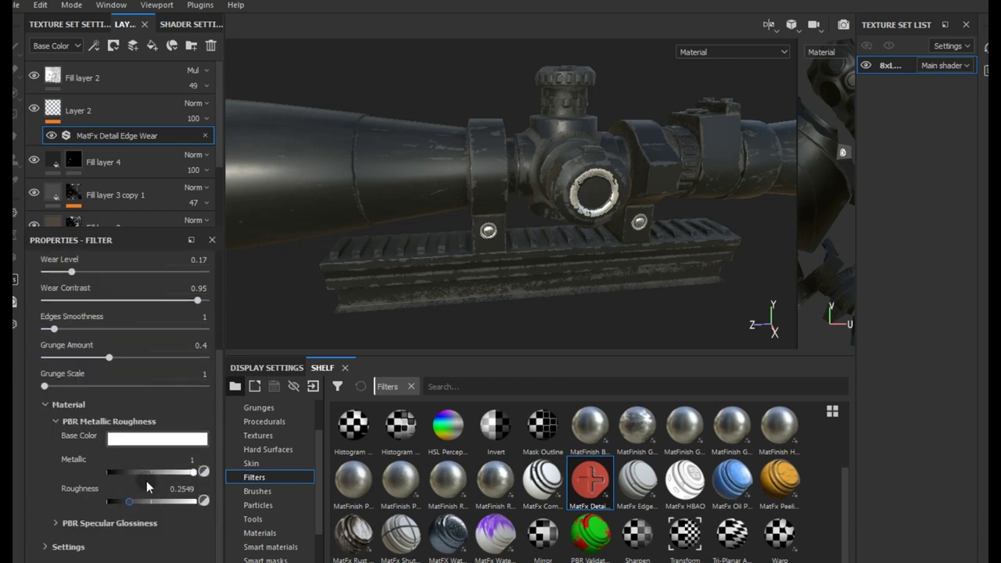
{"action": "left_click", "coordinate": [129, 443]}
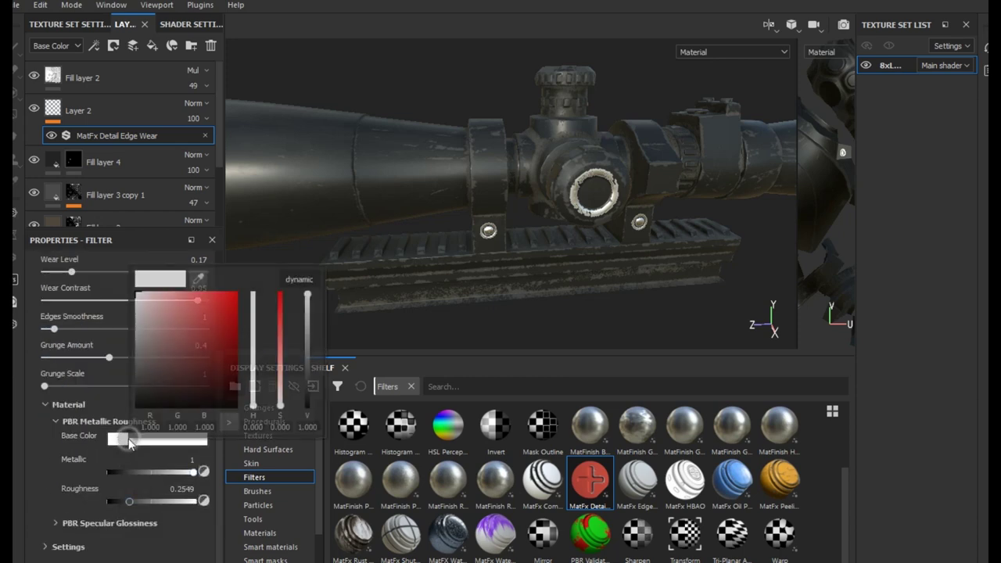
{"action": "left_click", "coordinate": [139, 372]}
{"action": "left_click_drag", "start_coordinate": [139, 371], "coordinate": [134, 368]}
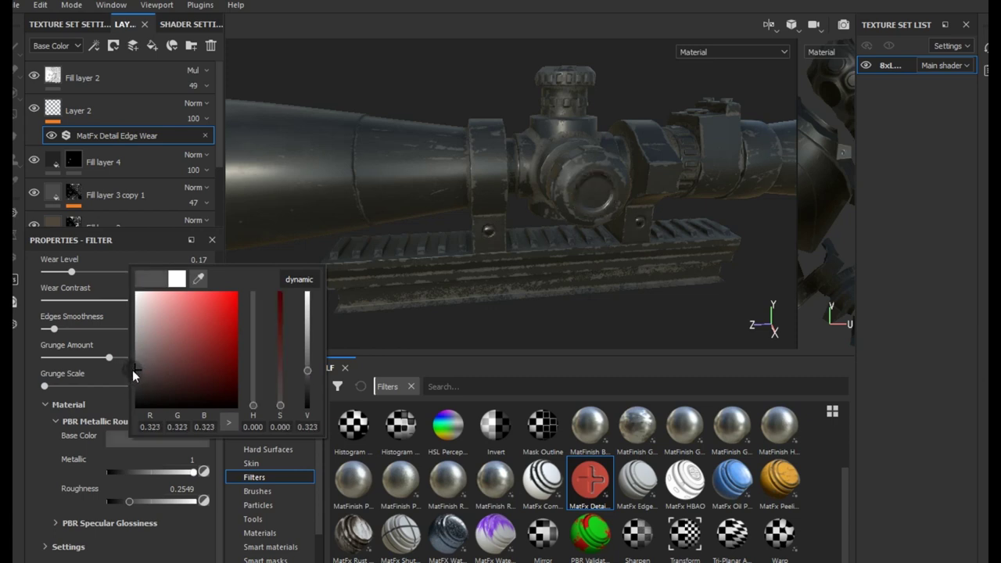
{"action": "left_click", "coordinate": [508, 304]}
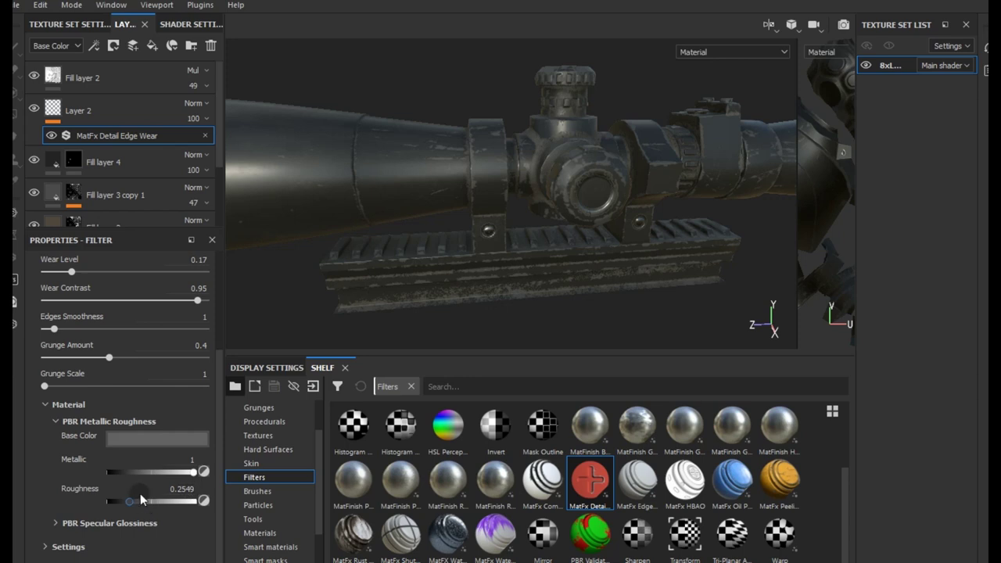
- Raise the edge-wear roughness to 0.5078 and view the whole scope
{"action": "left_click_drag", "start_coordinate": [152, 496], "coordinate": [154, 496]}
{"action": "scroll", "coordinate": [451, 254], "scroll_direction": "down", "scroll_amount": 3}
{"action": "mouse_move", "coordinate": [458, 245]}
{"action": "left_mouse_down", "text": "alt"}
{"action": "mouse_move", "coordinate": [522, 246]}
{"action": "mouse_move", "coordinate": [358, 305]}
{"action": "left_mouse_up", "text": "alt"}
{"action": "mouse_move", "coordinate": [421, 256]}
{"action": "left_mouse_down", "text": "alt"}
{"action": "mouse_move", "coordinate": [591, 201]}
{"action": "mouse_move", "coordinate": [494, 257]}
{"action": "mouse_move", "coordinate": [516, 231]}
{"action": "mouse_move", "coordinate": [478, 252]}
{"action": "mouse_move", "coordinate": [547, 235]}
{"action": "mouse_move", "coordinate": [397, 263]}
{"action": "mouse_move", "coordinate": [500, 237]}
{"action": "left_mouse_up", "text": "alt"}
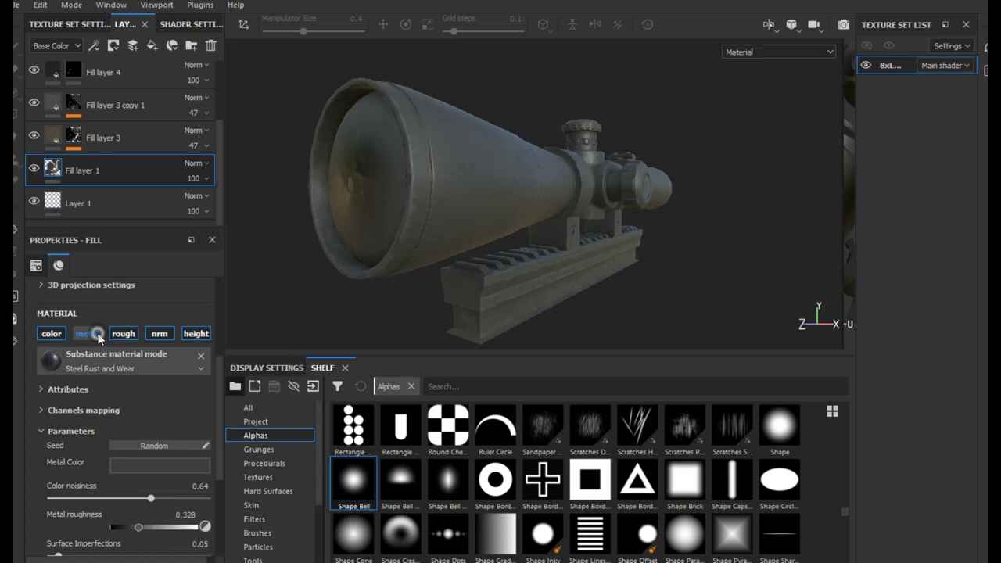
- Enable Fill layer 1's metal channel and lighten its metal colour to dark grey (about 0.268)
{"action": "left_click", "coordinate": [87, 333]}
{"action": "mouse_move", "coordinate": [311, 221]}
{"action": "left_mouse_down", "text": "alt"}
{"action": "mouse_move", "coordinate": [400, 188]}
{"action": "mouse_move", "coordinate": [466, 194]}
{"action": "mouse_move", "coordinate": [418, 212]}
{"action": "mouse_move", "coordinate": [462, 210]}
{"action": "left_mouse_up", "text": "alt"}
{"action": "left_click", "coordinate": [117, 466]}
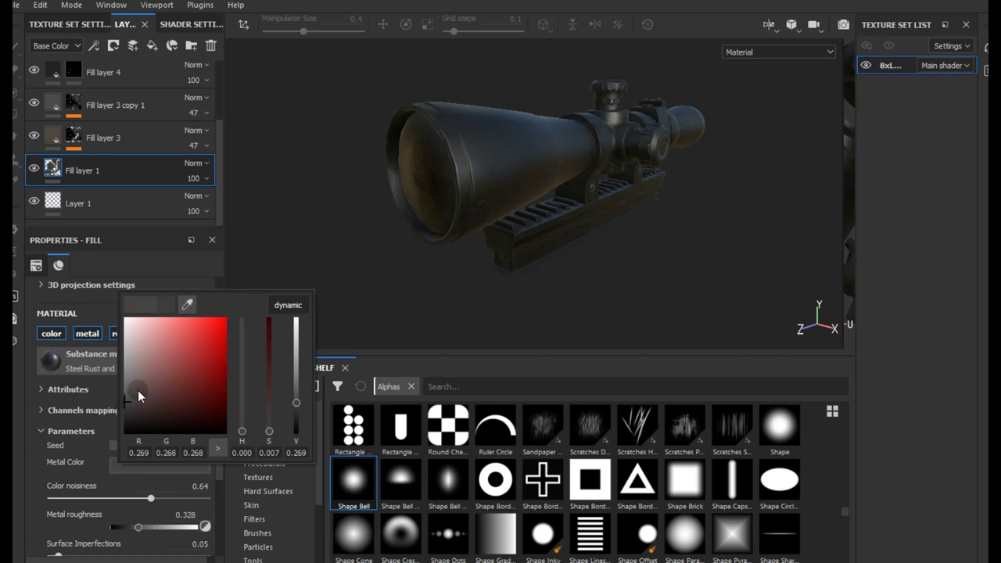
{"action": "left_click", "coordinate": [448, 298]}
{"action": "left_click", "coordinate": [102, 137]}
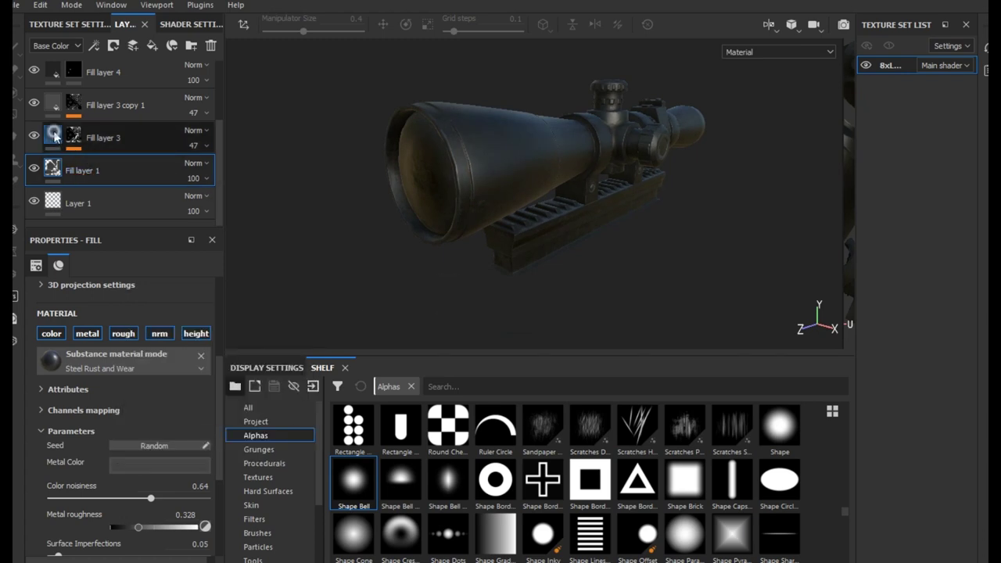
- Enable the metal channel on Fill layer 3 and set its metallic to about 0.52
{"action": "left_click", "coordinate": [86, 317]}
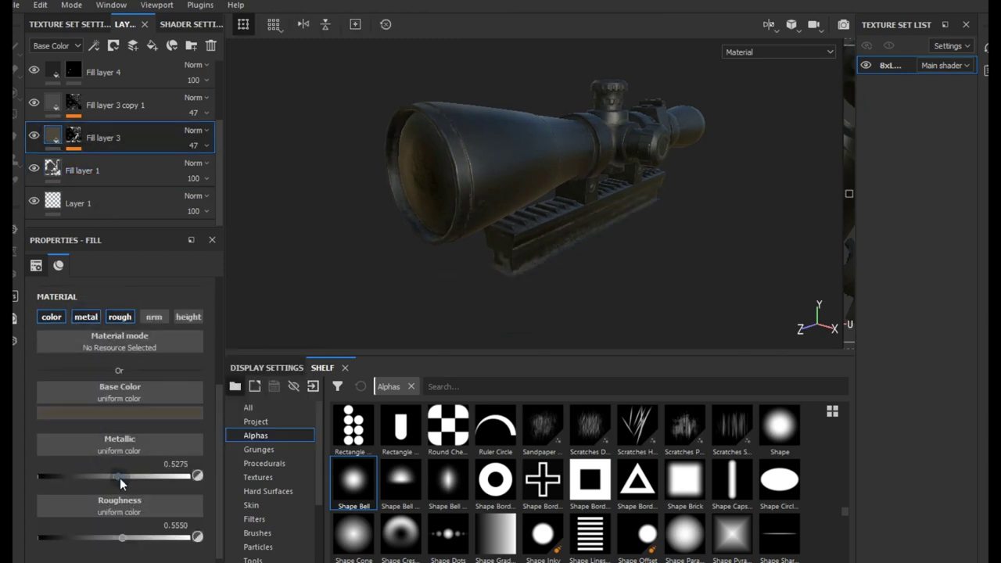
{"action": "left_click_drag", "start_coordinate": [518, 262], "coordinate": [492, 246], "text": "alt"}
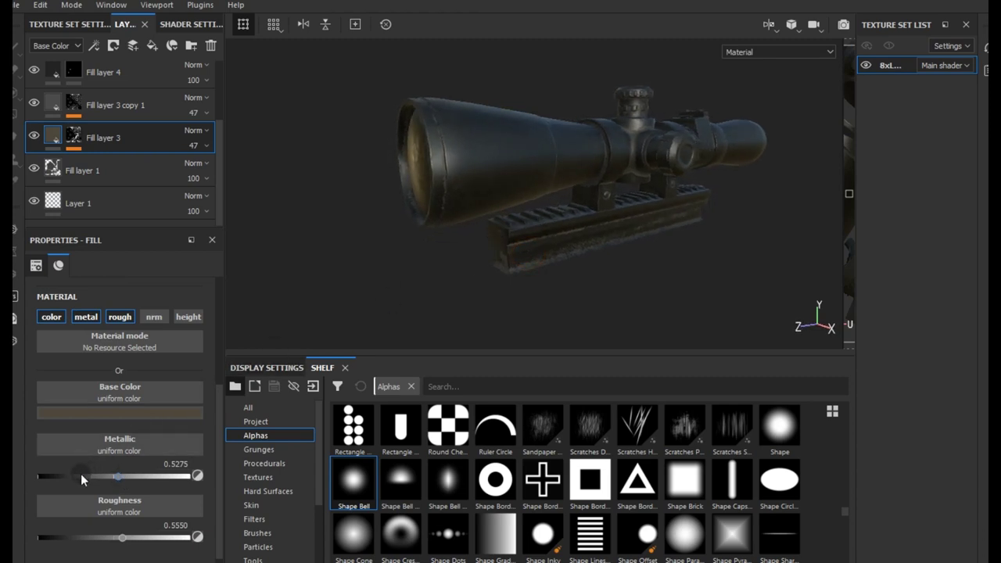
{"action": "left_click_drag", "start_coordinate": [55, 475], "coordinate": [126, 477]}
- Give Fill layer 3 copy 1 metallic 0.5183, then duplicate that layer
{"action": "left_click", "coordinate": [125, 105]}
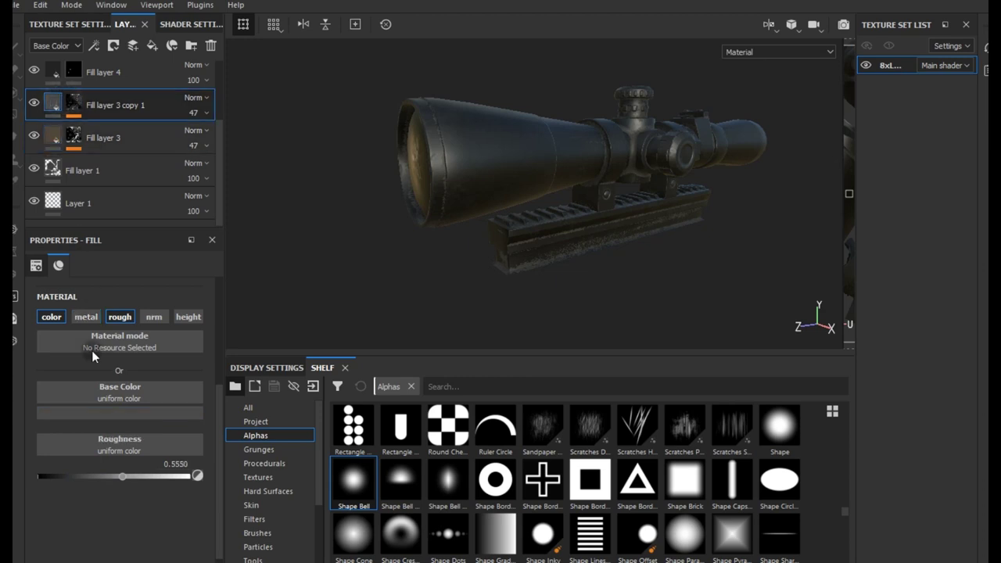
{"action": "left_click", "coordinate": [79, 319]}
{"action": "mouse_move", "coordinate": [602, 208]}
{"action": "left_mouse_down", "text": "alt"}
{"action": "mouse_move", "coordinate": [503, 178]}
{"action": "mouse_move", "coordinate": [458, 196]}
{"action": "mouse_move", "coordinate": [518, 217]}
{"action": "mouse_move", "coordinate": [624, 196]}
{"action": "mouse_move", "coordinate": [662, 201]}
{"action": "mouse_move", "coordinate": [654, 212]}
{"action": "left_mouse_up", "text": "alt"}
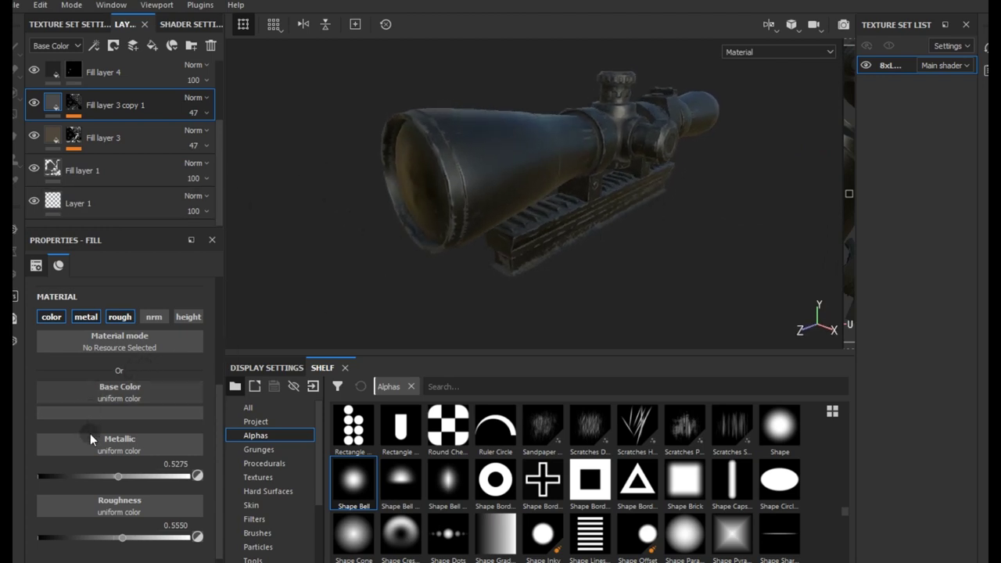
{"action": "mouse_move", "coordinate": [118, 476]}
{"action": "left_mouse_down"}
{"action": "mouse_move", "coordinate": [154, 476]}
{"action": "mouse_move", "coordinate": [108, 479]}
{"action": "mouse_move", "coordinate": [117, 475]}
{"action": "left_mouse_up"}
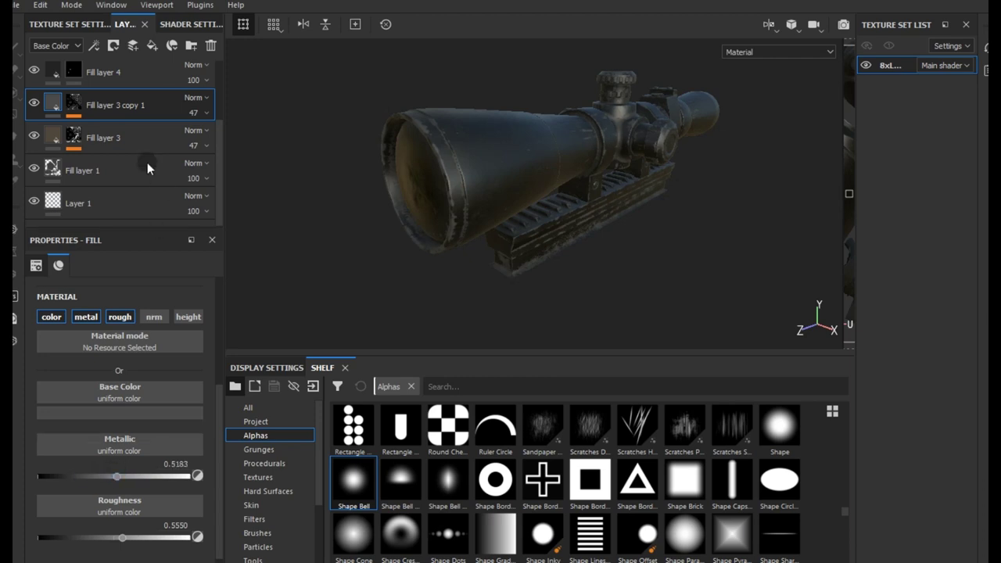
{"action": "mouse_move", "coordinate": [542, 216]}
{"action": "left_mouse_down", "text": "alt"}
{"action": "mouse_move", "coordinate": [404, 183]}
{"action": "mouse_move", "coordinate": [454, 194]}
{"action": "mouse_move", "coordinate": [238, 162]}
{"action": "left_mouse_up", "text": "alt"}
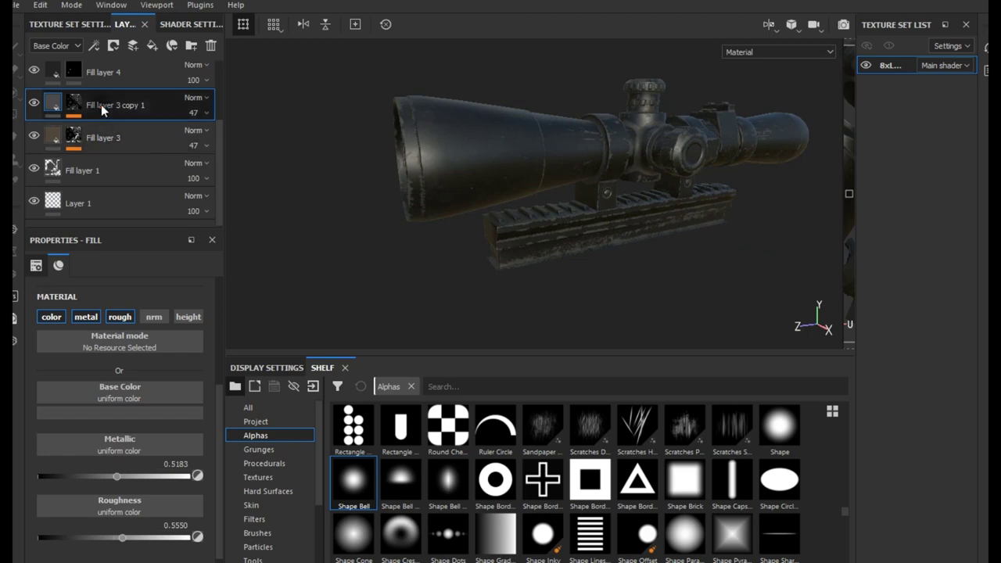
{"action": "right_click", "coordinate": [101, 105]}
{"action": "right_click", "coordinate": [123, 107]}
- Clear Fill layer 3 copy 2's mask and apply the Edges Scratches smart mask to it
{"action": "left_click", "coordinate": [184, 112]}
{"action": "scroll", "coordinate": [252, 519], "scroll_direction": "down", "scroll_amount": 3}
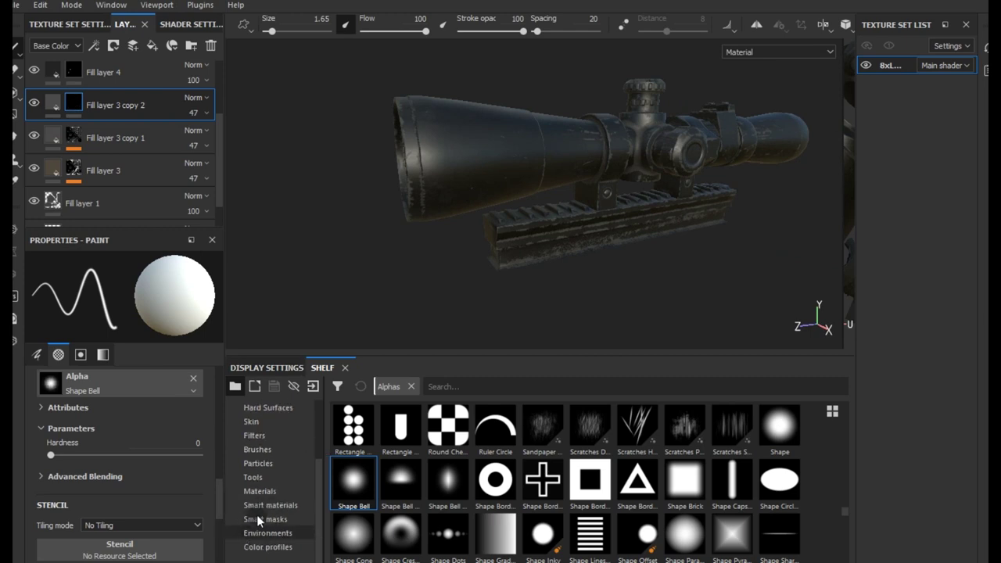
{"action": "left_click", "coordinate": [270, 504]}
{"action": "left_click", "coordinate": [265, 519]}
{"action": "left_click_drag", "start_coordinate": [400, 424], "coordinate": [188, 115]}
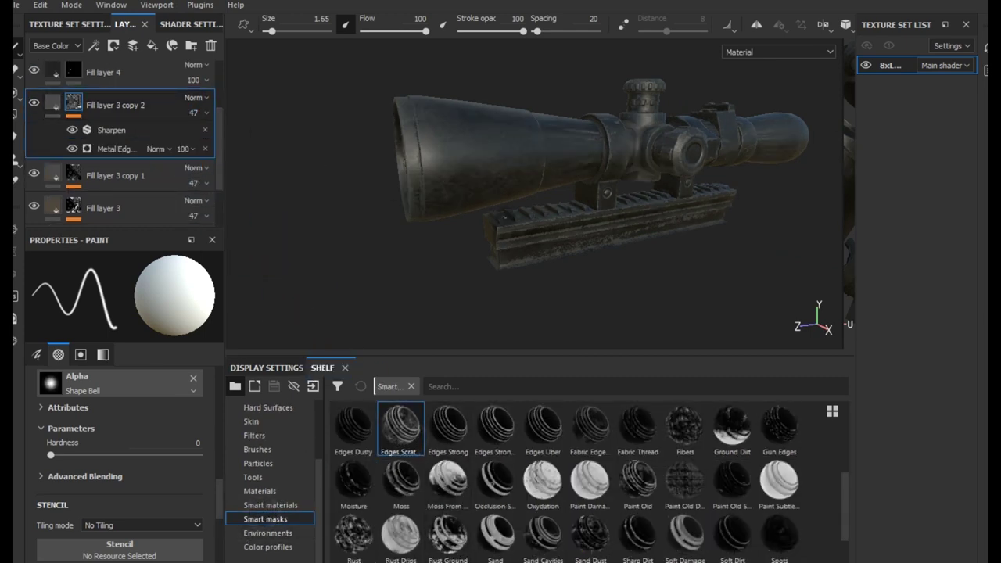
{"action": "scroll", "coordinate": [485, 242], "scroll_direction": "up", "scroll_amount": 5}
{"action": "left_click_drag", "start_coordinate": [484, 241], "coordinate": [441, 266], "text": "alt"}
{"action": "scroll", "coordinate": [441, 266], "scroll_direction": "down", "scroll_amount": 5}
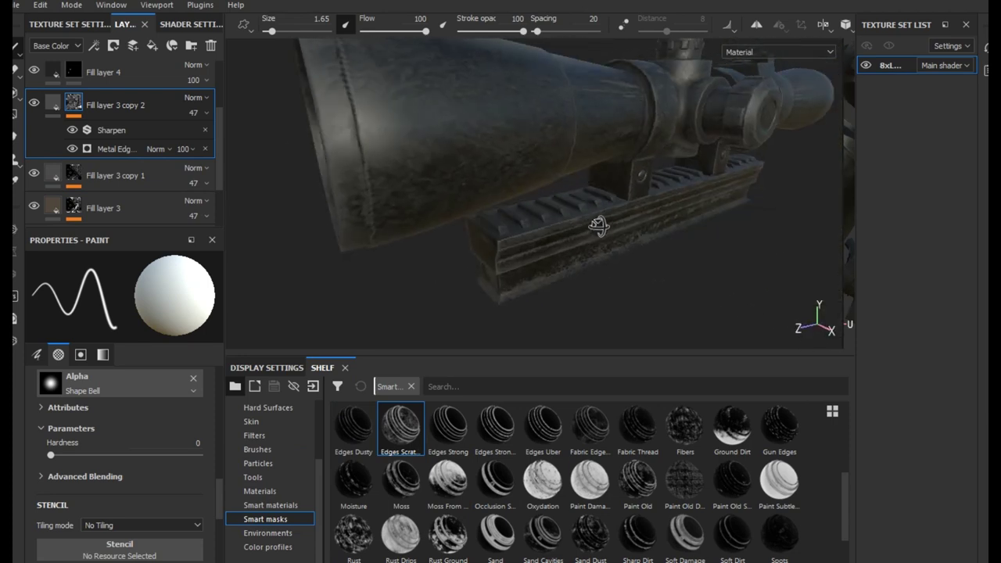
{"action": "left_click_drag", "start_coordinate": [590, 232], "coordinate": [500, 234], "text": "alt"}
- Adjust the Metal Edge Wear generator to wear level 0.68 and wear contrast 0.59
{"action": "left_click", "coordinate": [114, 147]}
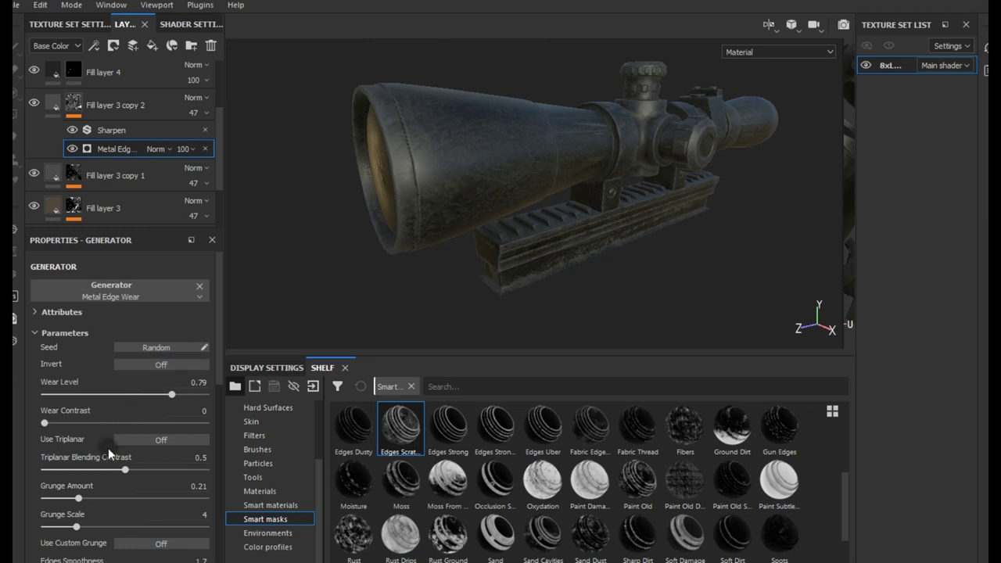
{"action": "left_click", "coordinate": [120, 423]}
{"action": "mouse_move", "coordinate": [145, 394]}
{"action": "left_mouse_down"}
{"action": "mouse_move", "coordinate": [133, 396]}
{"action": "mouse_move", "coordinate": [147, 398]}
{"action": "left_mouse_up"}
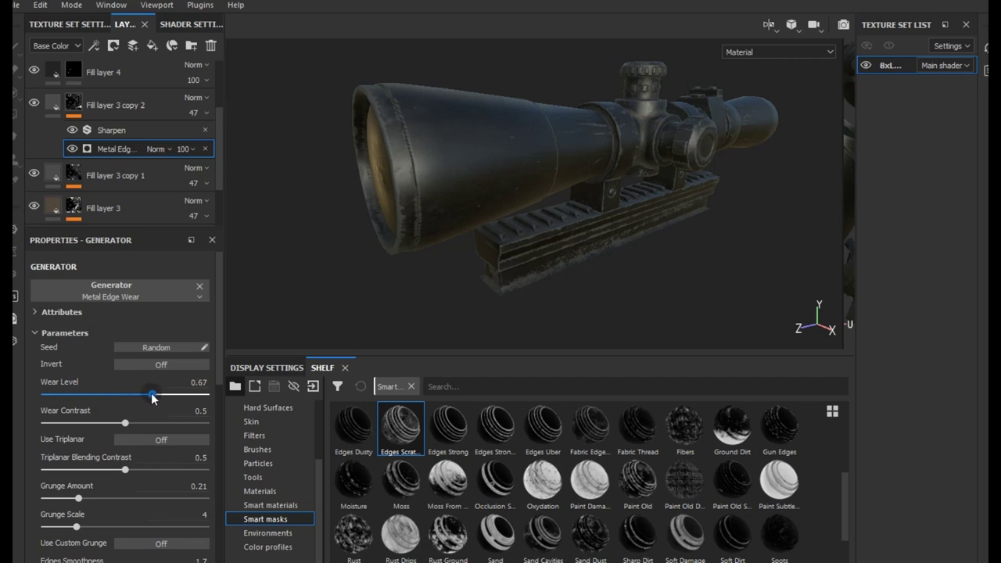
{"action": "mouse_move", "coordinate": [453, 284]}
{"action": "left_mouse_down", "text": "alt"}
{"action": "mouse_move", "coordinate": [453, 235]}
{"action": "mouse_move", "coordinate": [453, 275]}
{"action": "mouse_move", "coordinate": [446, 268]}
{"action": "left_mouse_up", "text": "alt"}
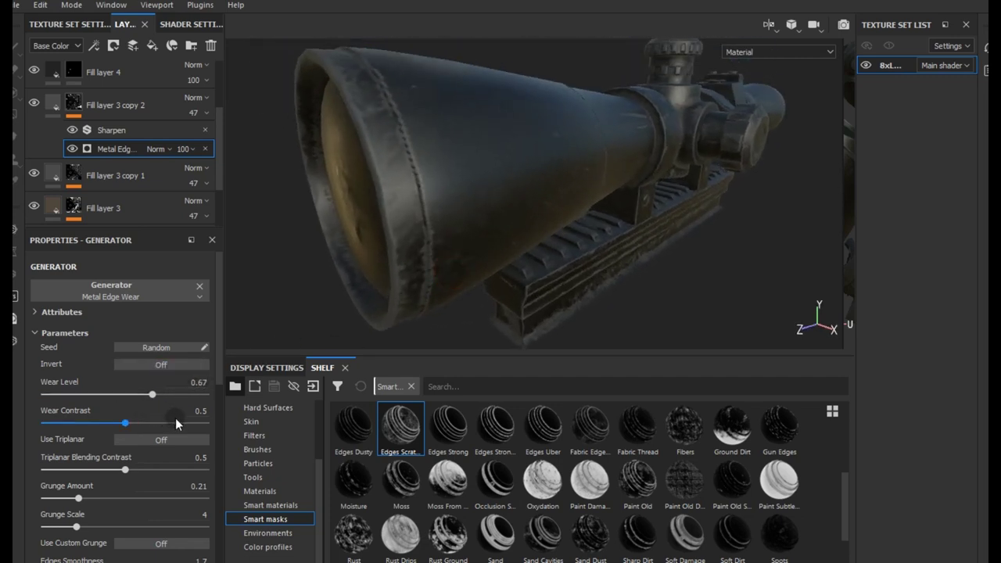
{"action": "left_click_drag", "start_coordinate": [187, 423], "coordinate": [196, 428]}
{"action": "mouse_move", "coordinate": [152, 394]}
{"action": "left_mouse_down"}
{"action": "mouse_move", "coordinate": [143, 394]}
{"action": "mouse_move", "coordinate": [170, 394]}
{"action": "mouse_move", "coordinate": [174, 421]}
{"action": "mouse_move", "coordinate": [139, 421]}
{"action": "mouse_move", "coordinate": [140, 397]}
{"action": "mouse_move", "coordinate": [156, 396]}
{"action": "left_mouse_up"}
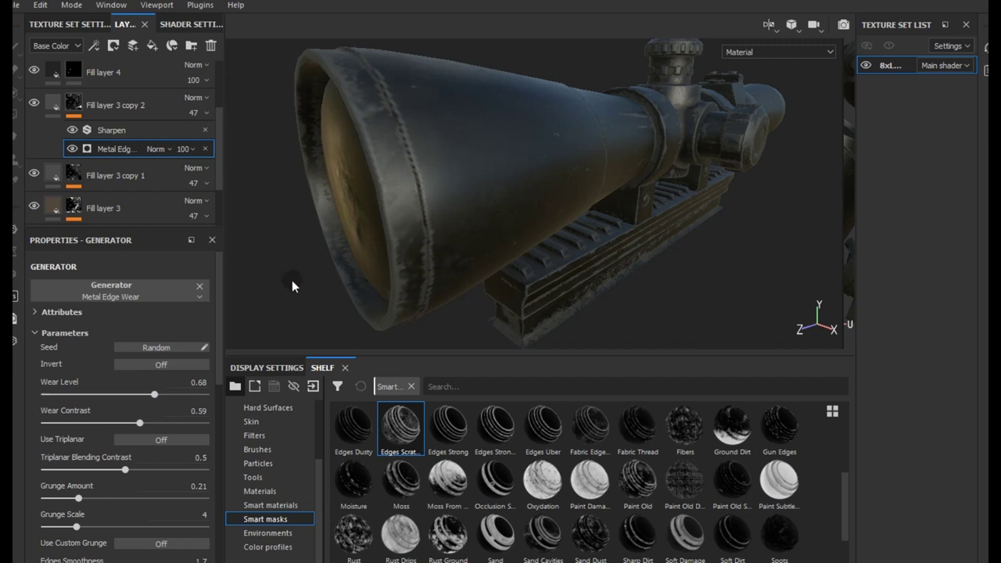
{"action": "left_click_drag", "start_coordinate": [329, 288], "coordinate": [305, 274], "text": "alt"}
{"action": "left_click", "coordinate": [48, 106]}
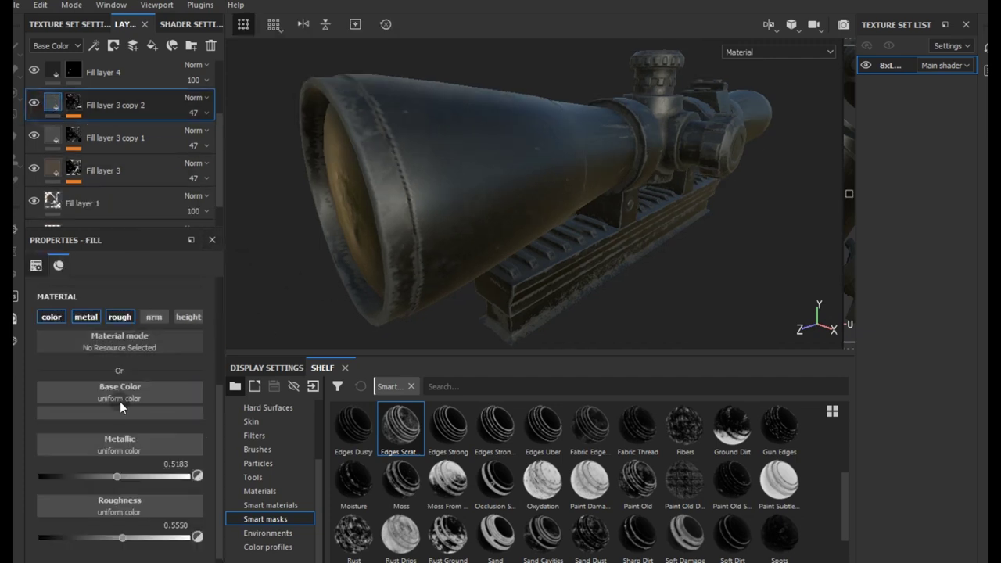
- Raise Fill layer 3 copy 2's metallic value to 0.8349
{"action": "left_click", "coordinate": [158, 475]}
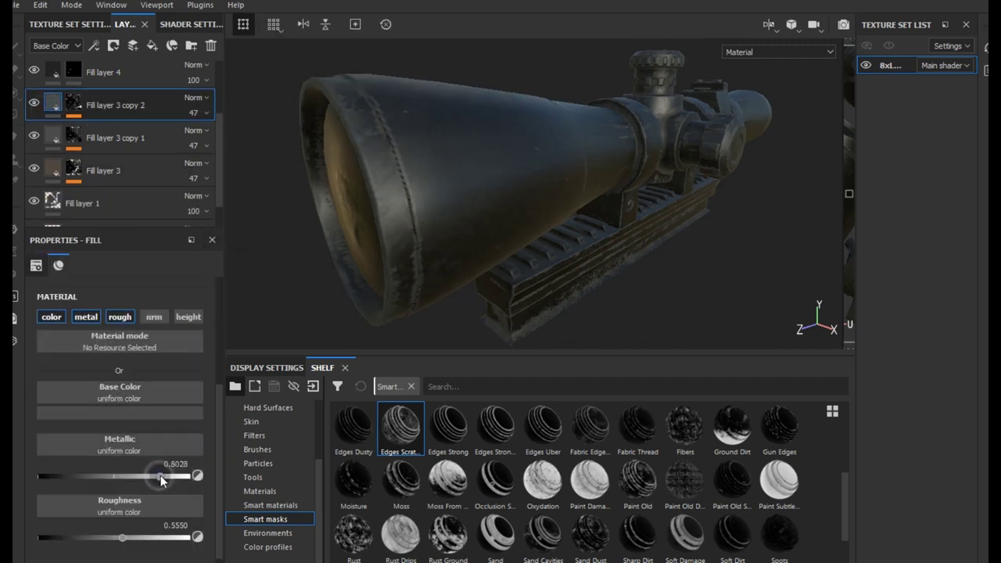
{"action": "left_click_drag", "start_coordinate": [157, 474], "coordinate": [166, 474]}
{"action": "mouse_move", "coordinate": [421, 285]}
{"action": "left_mouse_down", "text": "alt"}
{"action": "mouse_move", "coordinate": [398, 279]}
{"action": "mouse_move", "coordinate": [390, 258]}
{"action": "mouse_move", "coordinate": [437, 275]}
{"action": "left_mouse_up", "text": "alt"}
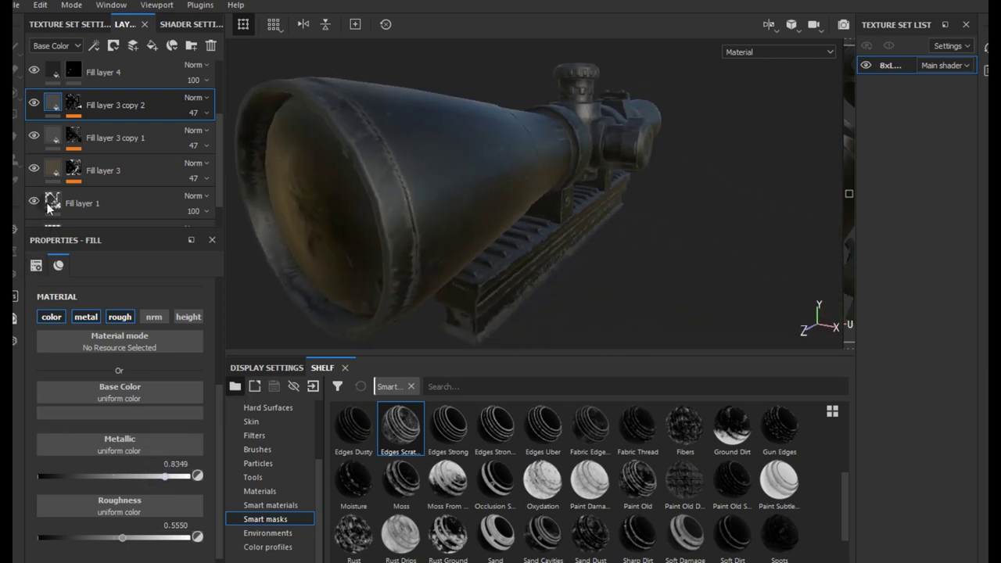
- Increase the copy's Metal Edge Wear level to 0.78
{"action": "left_click", "coordinate": [72, 104]}
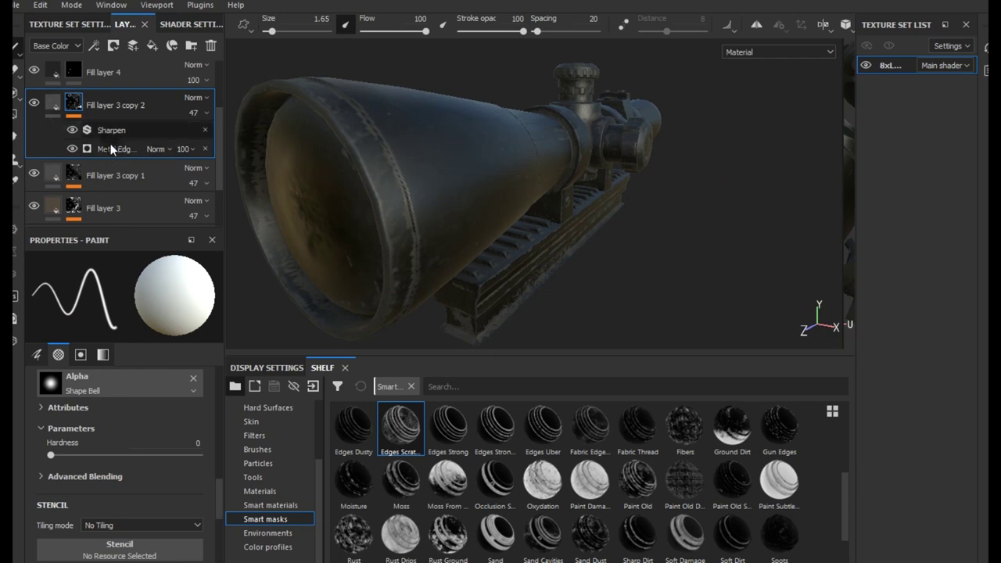
{"action": "left_click", "coordinate": [112, 149]}
{"action": "left_click_drag", "start_coordinate": [160, 394], "coordinate": [171, 394]}
{"action": "mouse_move", "coordinate": [459, 239]}
{"action": "left_mouse_down", "text": "alt"}
{"action": "mouse_move", "coordinate": [348, 232]}
{"action": "mouse_move", "coordinate": [368, 279]}
{"action": "left_mouse_up", "text": "alt"}
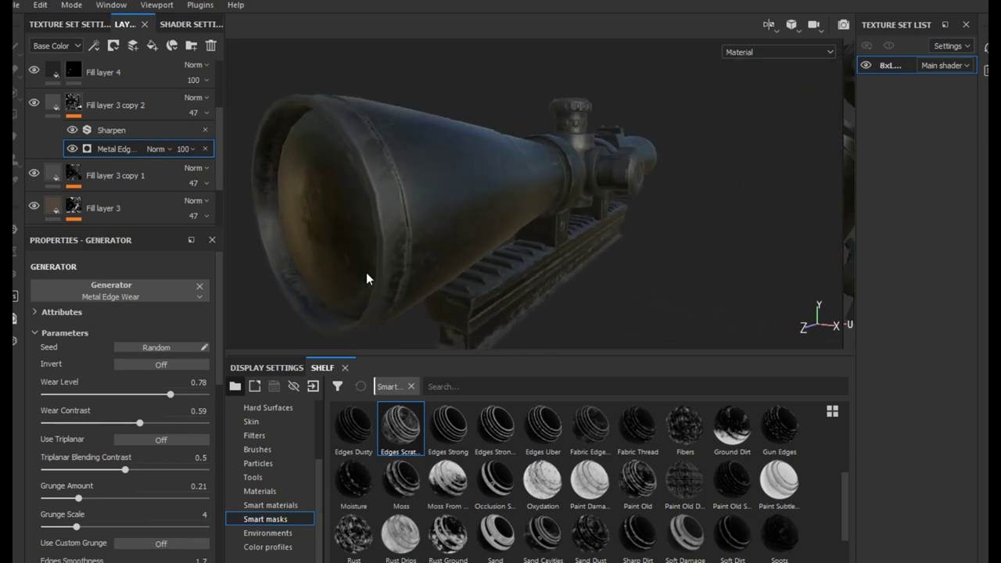
- Lower Fill layer 3 copy 2's roughness to 0.3165 for a glossier finish
{"action": "left_click", "coordinate": [52, 104]}
{"action": "left_click_drag", "start_coordinate": [90, 541], "coordinate": [85, 537]}
{"action": "mouse_move", "coordinate": [283, 296]}
{"action": "left_mouse_down", "text": "alt"}
{"action": "mouse_move", "coordinate": [425, 205]}
{"action": "mouse_move", "coordinate": [358, 202]}
{"action": "mouse_move", "coordinate": [353, 148]}
{"action": "mouse_move", "coordinate": [482, 158]}
{"action": "mouse_move", "coordinate": [520, 178]}
{"action": "mouse_move", "coordinate": [356, 216]}
{"action": "left_mouse_up", "text": "alt"}
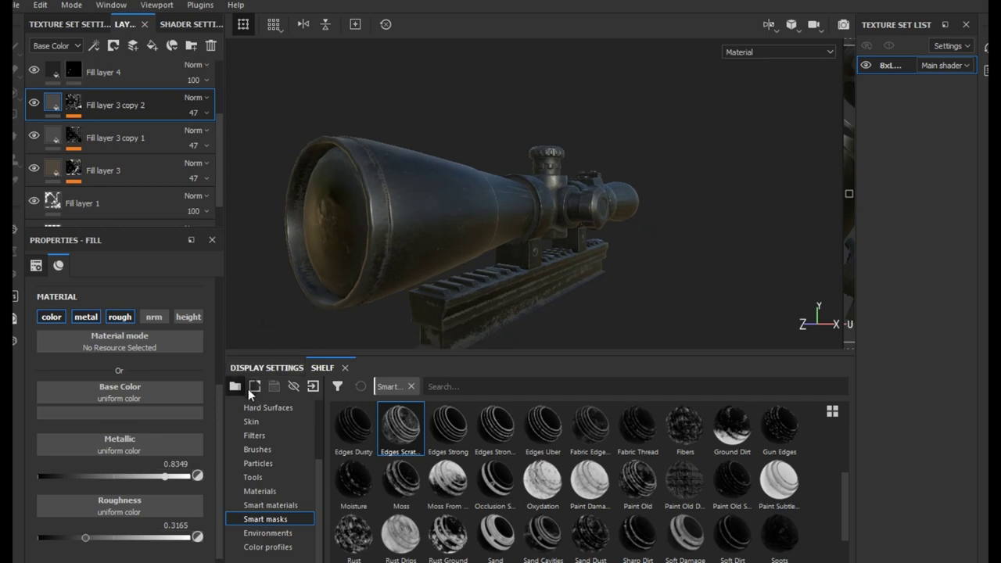
{"action": "mouse_move", "coordinate": [444, 209]}
{"action": "left_mouse_down", "text": "alt"}
{"action": "mouse_move", "coordinate": [438, 229]}
{"action": "mouse_move", "coordinate": [379, 257]}
{"action": "mouse_move", "coordinate": [472, 203]}
{"action": "mouse_move", "coordinate": [430, 226]}
{"action": "mouse_move", "coordinate": [447, 219]}
{"action": "mouse_move", "coordinate": [390, 275]}
{"action": "mouse_move", "coordinate": [508, 248]}
{"action": "mouse_move", "coordinate": [440, 248]}
{"action": "mouse_move", "coordinate": [438, 214]}
{"action": "mouse_move", "coordinate": [472, 249]}
{"action": "left_mouse_up", "text": "alt"}
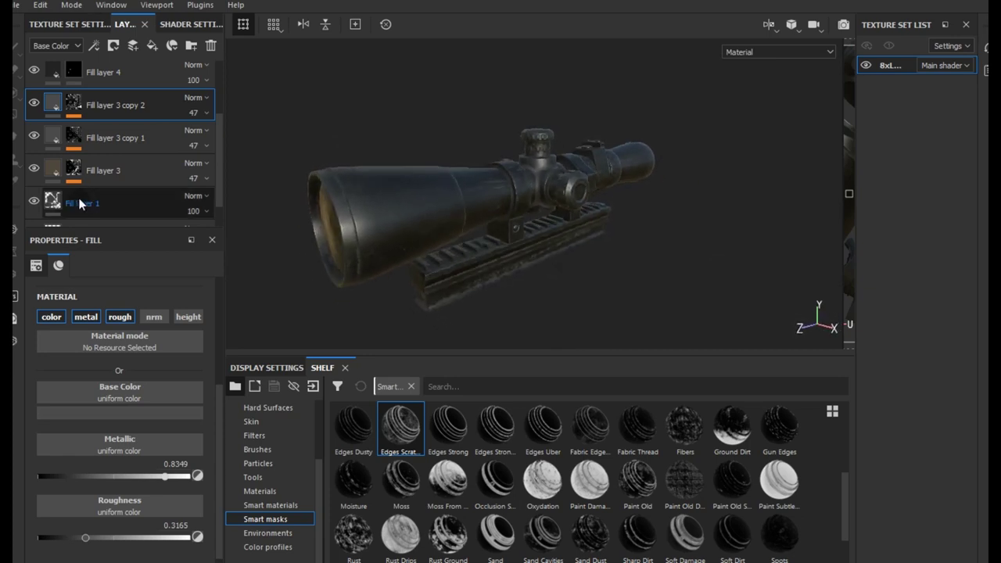
- Tweak Fill layer 3 copy 1's roughness, set Fill layer 3 to 0.5505, and start an Iray render
{"action": "left_click", "coordinate": [56, 138]}
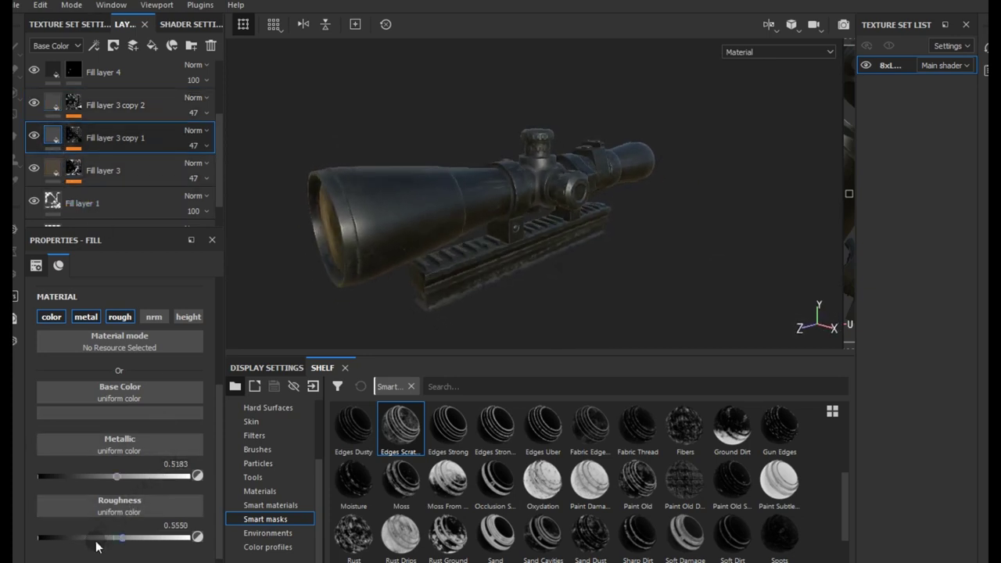
{"action": "mouse_move", "coordinate": [85, 537]}
{"action": "left_mouse_down"}
{"action": "mouse_move", "coordinate": [39, 539]}
{"action": "mouse_move", "coordinate": [150, 545]}
{"action": "mouse_move", "coordinate": [115, 543]}
{"action": "left_mouse_up"}
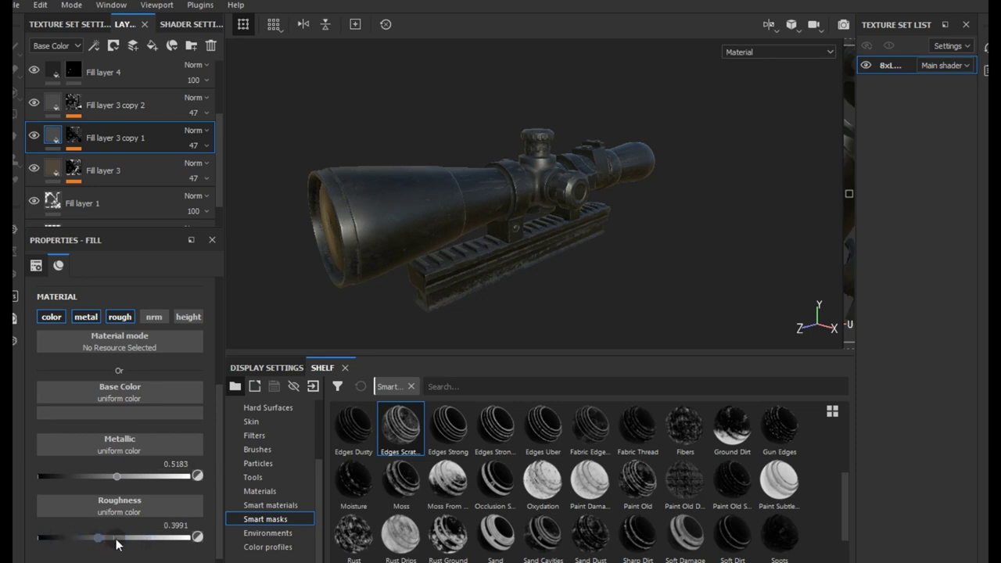
{"action": "left_click", "coordinate": [53, 165]}
{"action": "mouse_move", "coordinate": [114, 540]}
{"action": "left_mouse_down"}
{"action": "mouse_move", "coordinate": [81, 537]}
{"action": "mouse_move", "coordinate": [159, 538]}
{"action": "mouse_move", "coordinate": [117, 543]}
{"action": "left_mouse_up"}
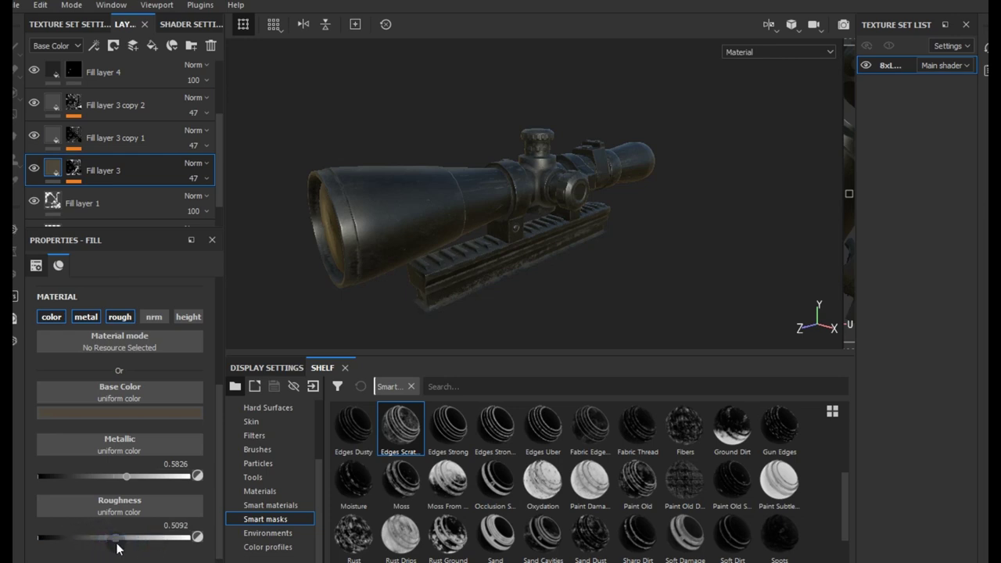
{"action": "mouse_move", "coordinate": [539, 156]}
{"action": "left_mouse_down", "text": "alt"}
{"action": "mouse_move", "coordinate": [555, 152]}
{"action": "mouse_move", "coordinate": [547, 167]}
{"action": "left_mouse_up", "text": "alt"}
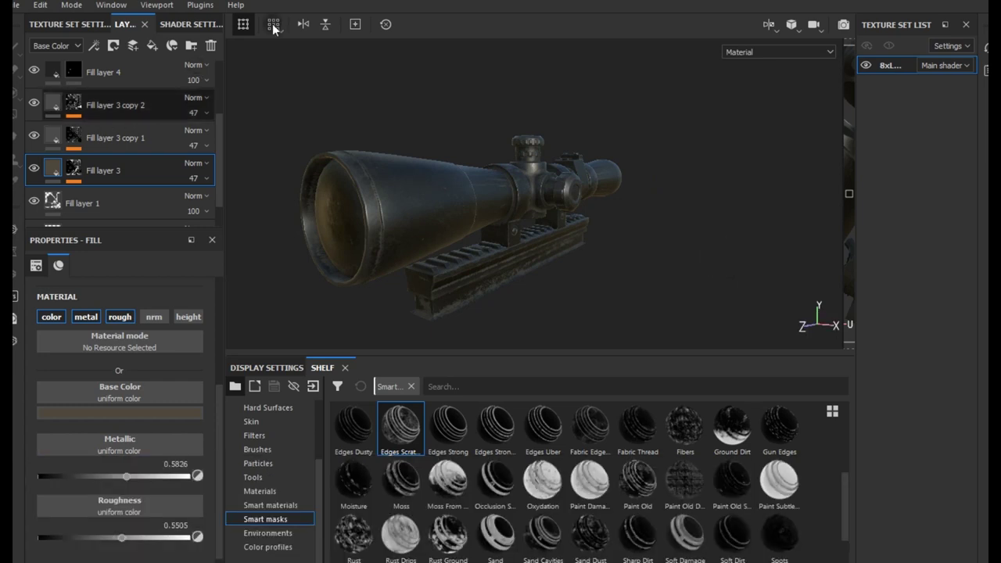
{"action": "left_click", "coordinate": [844, 23]}
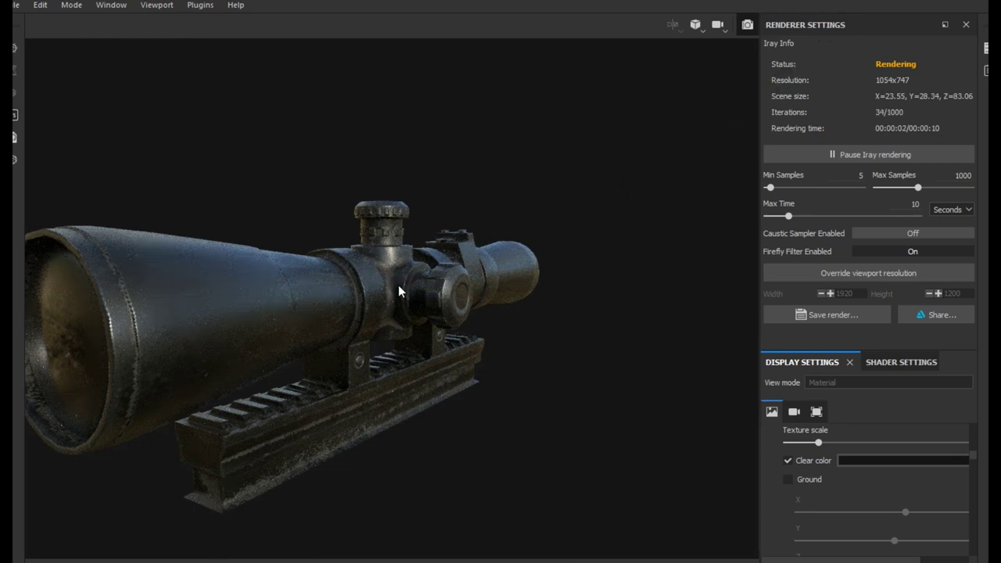
- Set the Iray clear colour to neutral near-black (about RGB 0.009) and rotate the scope for the render
{"action": "scroll", "coordinate": [398, 285], "scroll_direction": "down", "scroll_amount": 2}
{"action": "scroll", "coordinate": [397, 285], "scroll_direction": "down", "scroll_amount": 2}
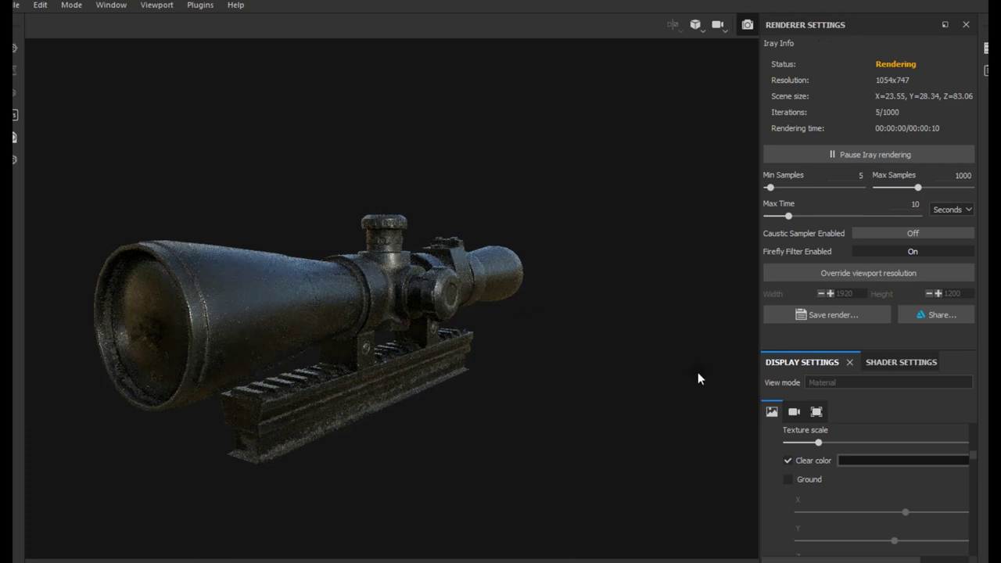
{"action": "left_click", "coordinate": [855, 459]}
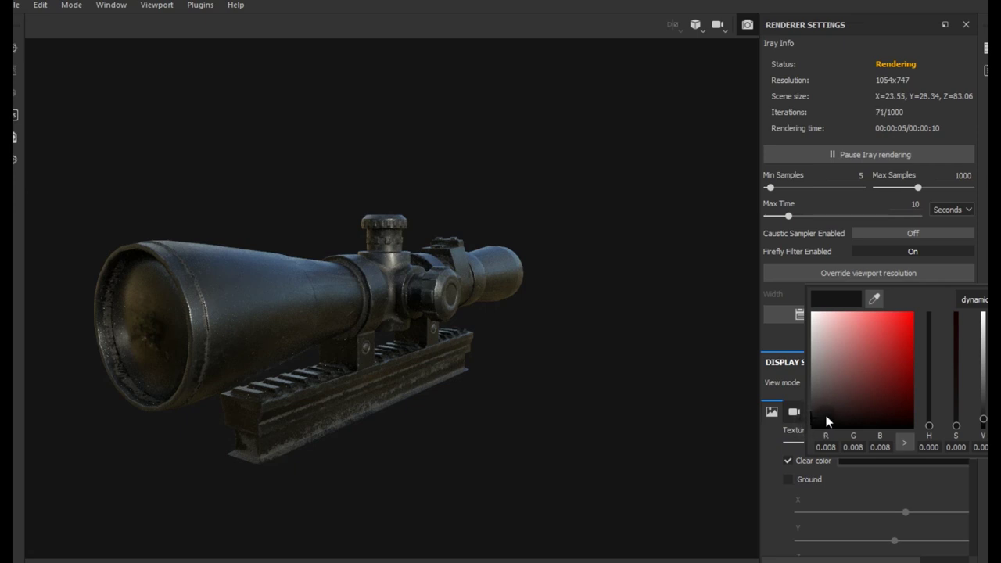
{"action": "left_click", "coordinate": [815, 416]}
{"action": "left_click", "coordinate": [816, 410]}
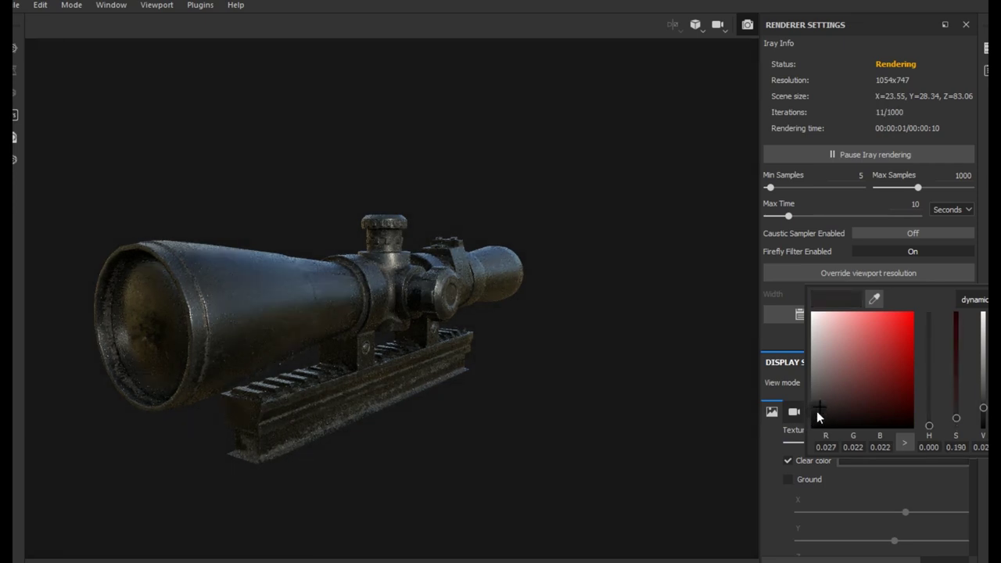
{"action": "left_click_drag", "start_coordinate": [814, 416], "coordinate": [810, 420]}
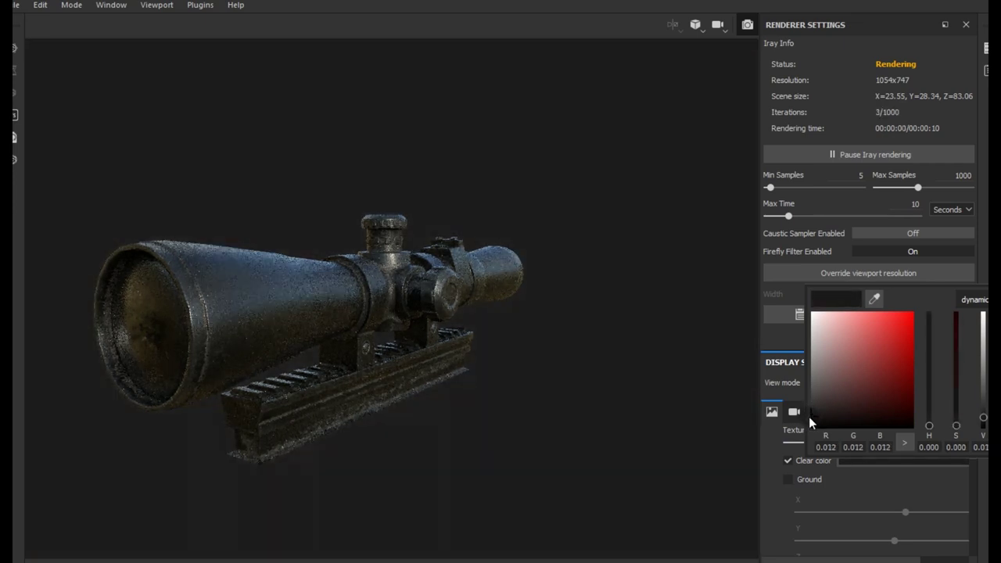
{"action": "left_click", "coordinate": [629, 422]}
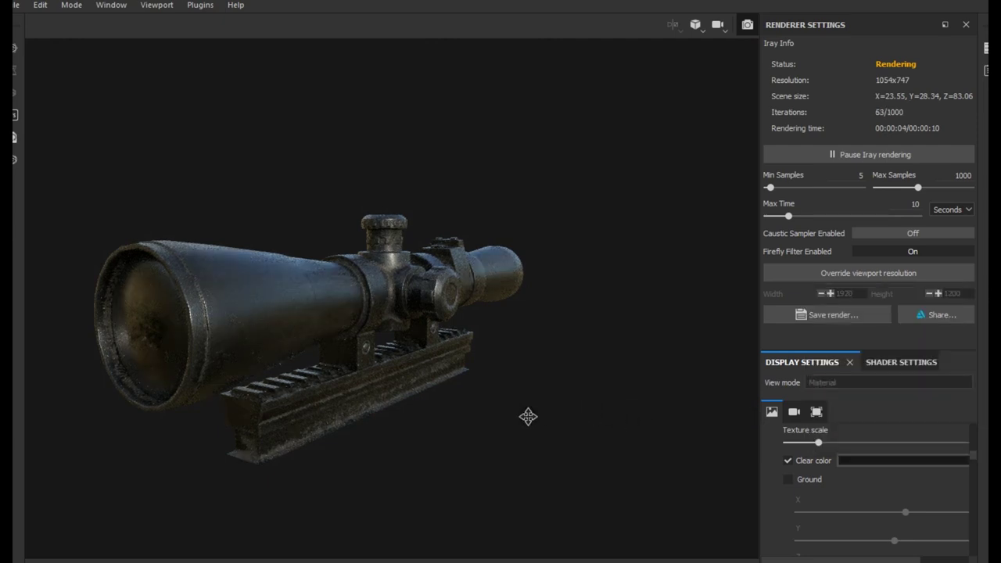
{"action": "left_click_drag", "start_coordinate": [536, 416], "coordinate": [538, 421], "text": "alt"}
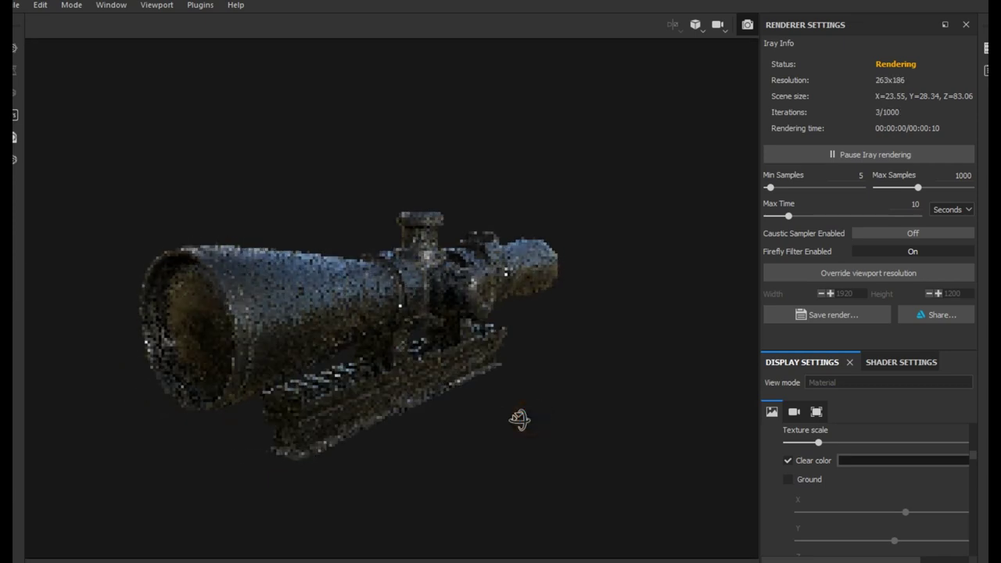
{"action": "left_click_drag", "start_coordinate": [538, 421], "coordinate": [519, 426], "text": "alt"}
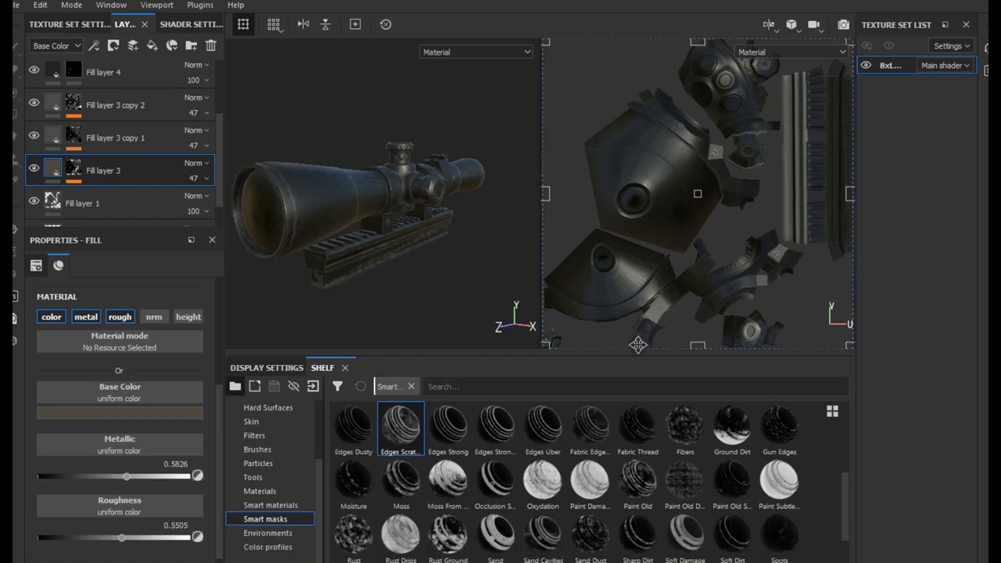
- Enable viewport Shadows in Display Settings and relaunch the Iray render of the scope
{"action": "left_click", "coordinate": [268, 368]}
{"action": "scroll", "coordinate": [285, 487], "scroll_direction": "down", "scroll_amount": 5}
{"action": "scroll", "coordinate": [285, 486], "scroll_direction": "down", "scroll_amount": 1}
{"action": "scroll", "coordinate": [280, 477], "scroll_direction": "down", "scroll_amount": 4}
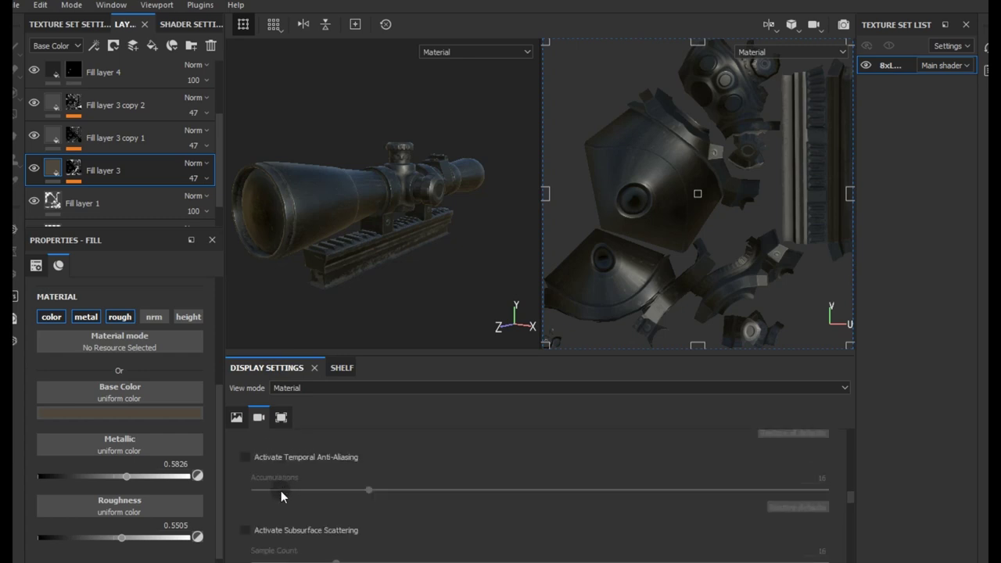
{"action": "scroll", "coordinate": [282, 489], "scroll_direction": "up", "scroll_amount": 1}
{"action": "scroll", "coordinate": [290, 469], "scroll_direction": "up", "scroll_amount": 3}
{"action": "scroll", "coordinate": [286, 473], "scroll_direction": "up", "scroll_amount": 3}
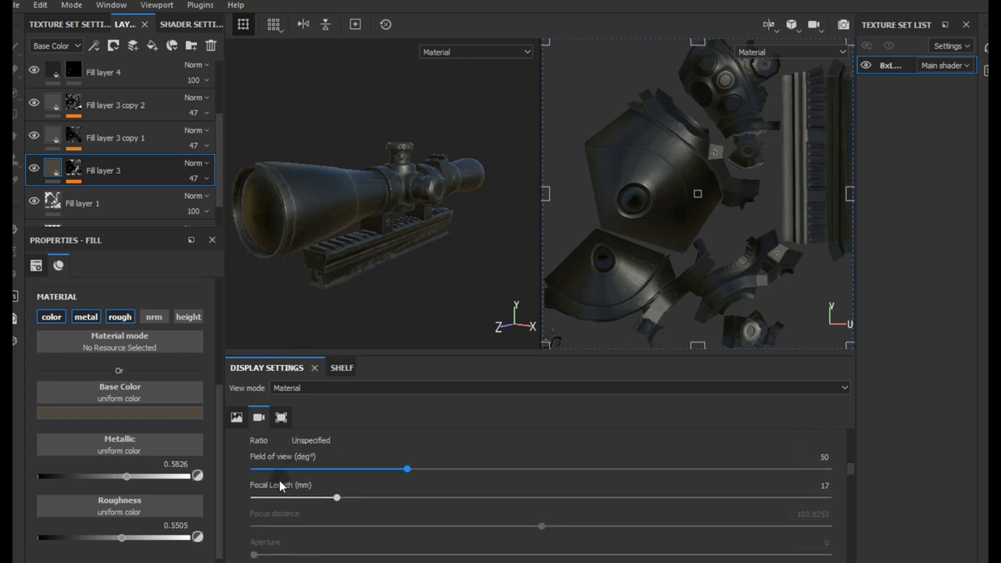
{"action": "scroll", "coordinate": [258, 476], "scroll_direction": "up", "scroll_amount": 1}
{"action": "left_click", "coordinate": [249, 469]}
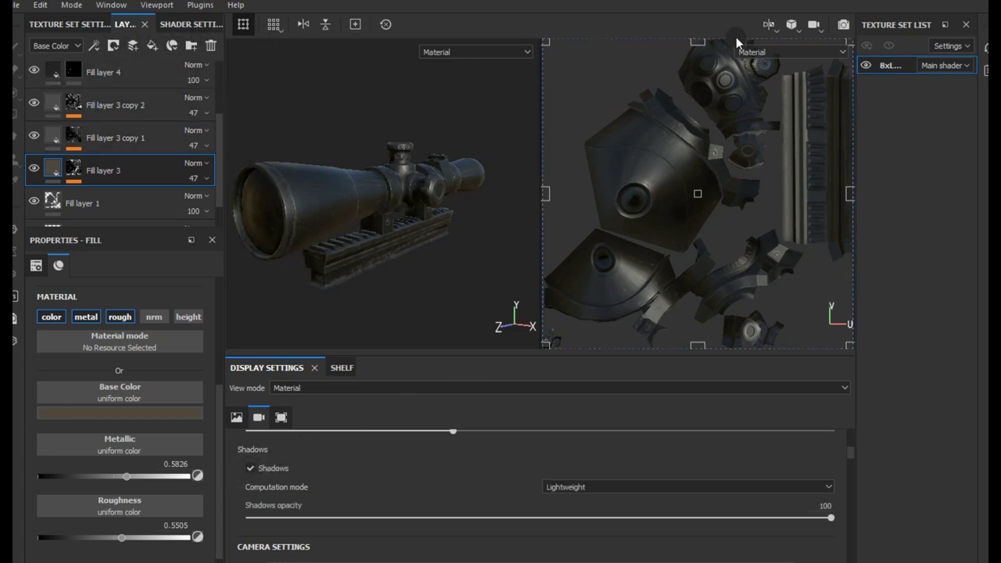
{"action": "left_click", "coordinate": [837, 25]}
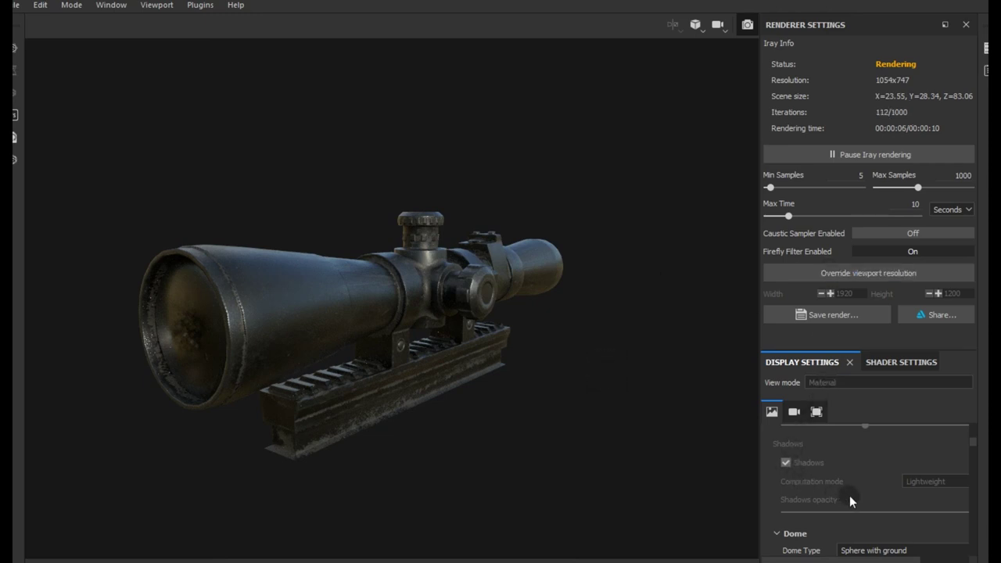
- Raise Iray's Min Samples from 5 to 91 in Renderer Settings, keeping Max Samples at 1000
{"action": "scroll", "coordinate": [849, 495], "scroll_direction": "down", "scroll_amount": 2}
{"action": "scroll", "coordinate": [823, 485], "scroll_direction": "down", "scroll_amount": 2}
{"action": "scroll", "coordinate": [823, 485], "scroll_direction": "down", "scroll_amount": 3}
{"action": "scroll", "coordinate": [823, 486], "scroll_direction": "down", "scroll_amount": 2}
{"action": "scroll", "coordinate": [822, 485], "scroll_direction": "down", "scroll_amount": 2}
{"action": "scroll", "coordinate": [822, 486], "scroll_direction": "down", "scroll_amount": 2}
{"action": "scroll", "coordinate": [823, 485], "scroll_direction": "down", "scroll_amount": 2}
{"action": "scroll", "coordinate": [822, 485], "scroll_direction": "down", "scroll_amount": 2}
{"action": "scroll", "coordinate": [822, 485], "scroll_direction": "down", "scroll_amount": 2}
{"action": "scroll", "coordinate": [823, 485], "scroll_direction": "down", "scroll_amount": 2}
{"action": "scroll", "coordinate": [822, 486], "scroll_direction": "up", "scroll_amount": 1}
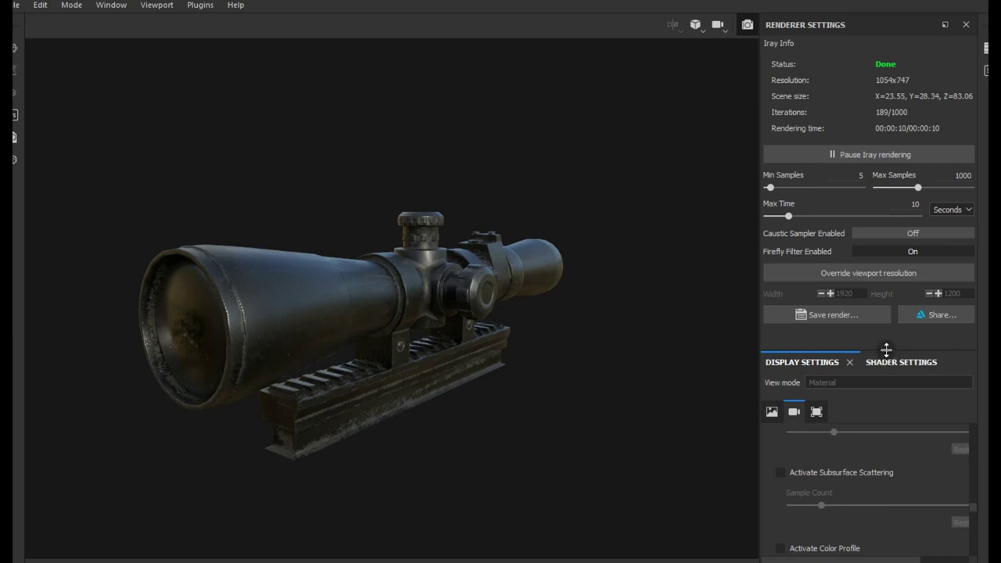
{"action": "scroll", "coordinate": [841, 440], "scroll_direction": "up", "scroll_amount": 2}
{"action": "scroll", "coordinate": [841, 440], "scroll_direction": "up", "scroll_amount": 2}
{"action": "scroll", "coordinate": [841, 440], "scroll_direction": "up", "scroll_amount": 2}
{"action": "scroll", "coordinate": [841, 440], "scroll_direction": "up", "scroll_amount": 2}
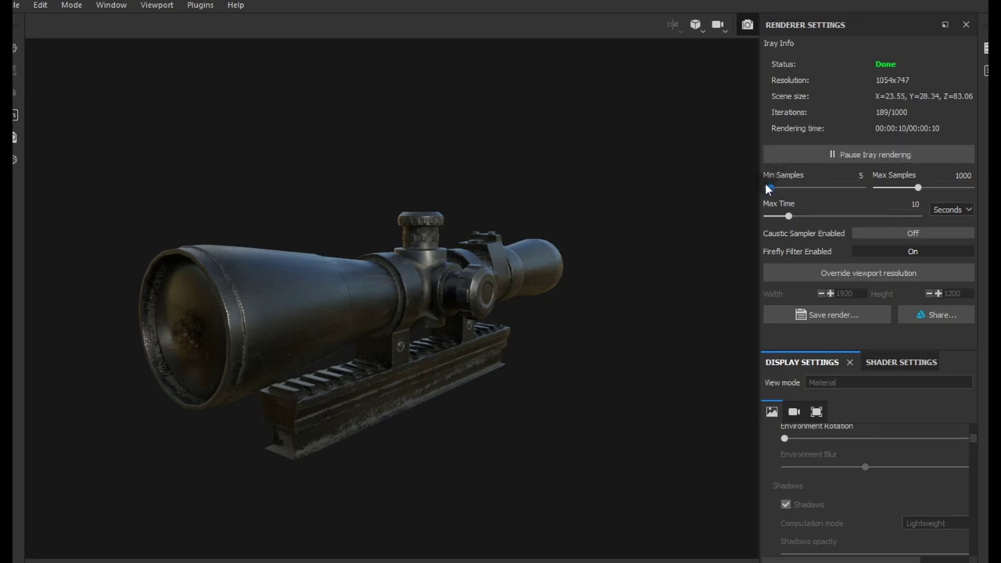
{"action": "left_click_drag", "start_coordinate": [774, 190], "coordinate": [784, 193]}
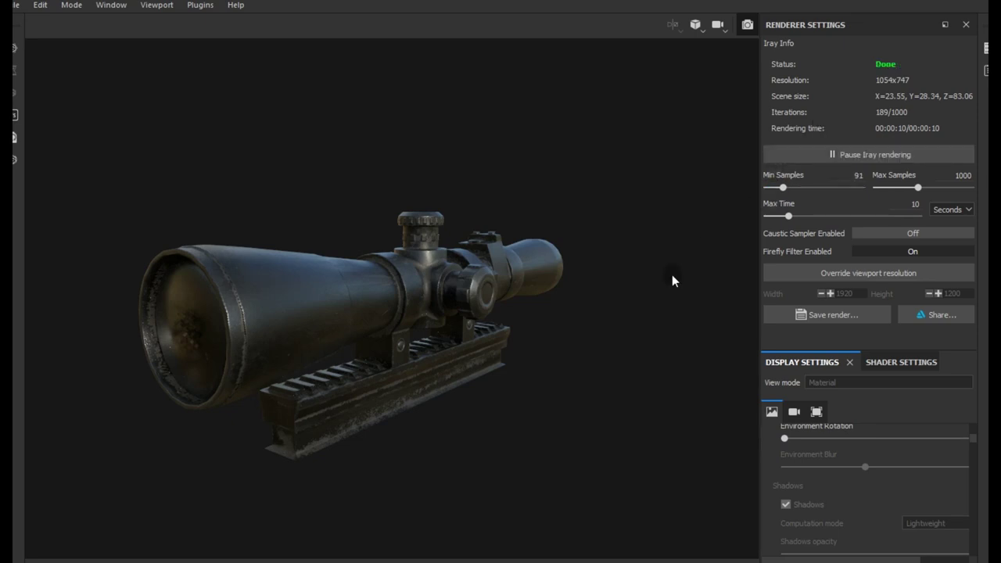